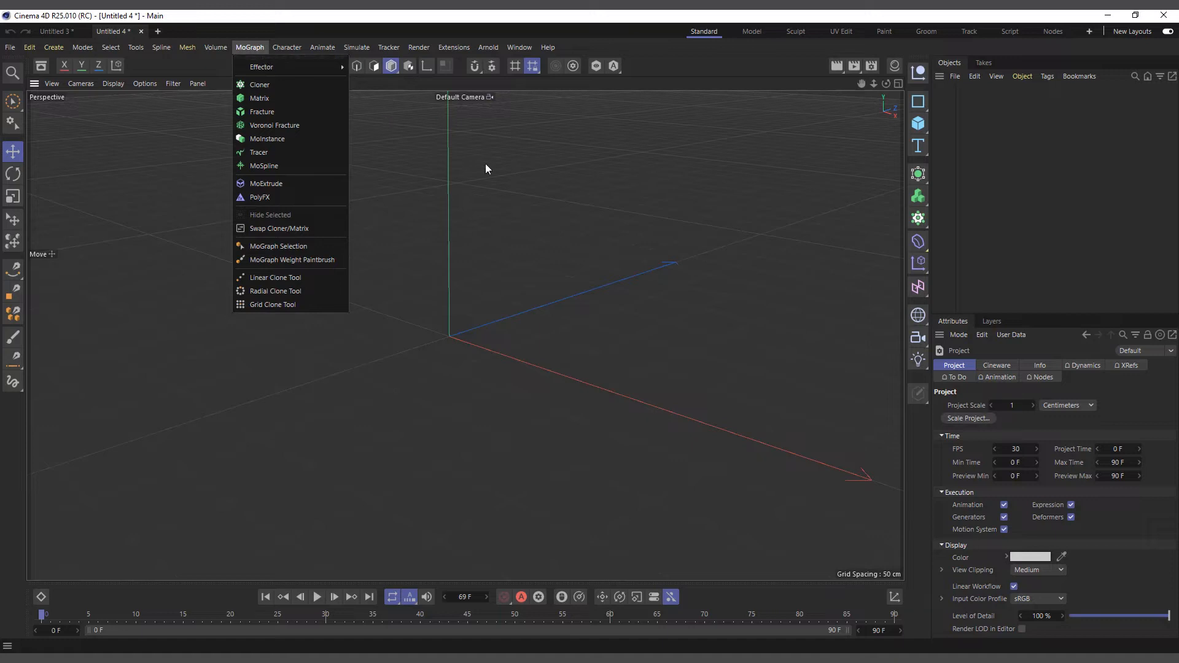
Create a MoGraph Tracer object in the empty scene
left_click(498, 213)
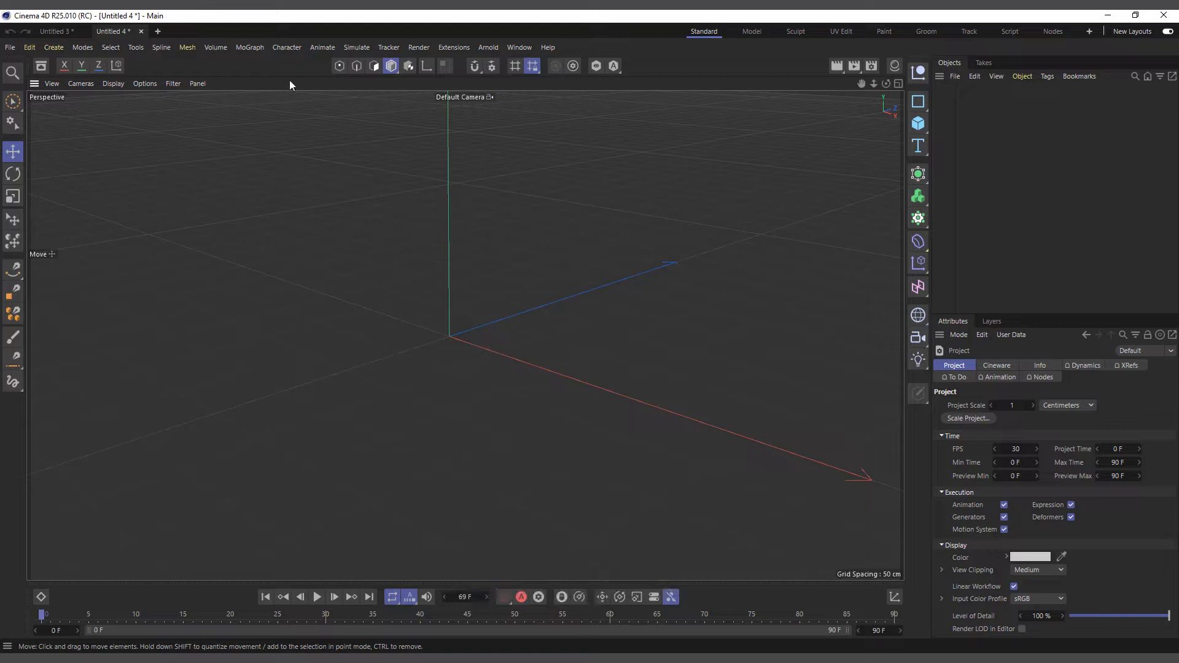
left_click(248, 47)
left_click(278, 154)
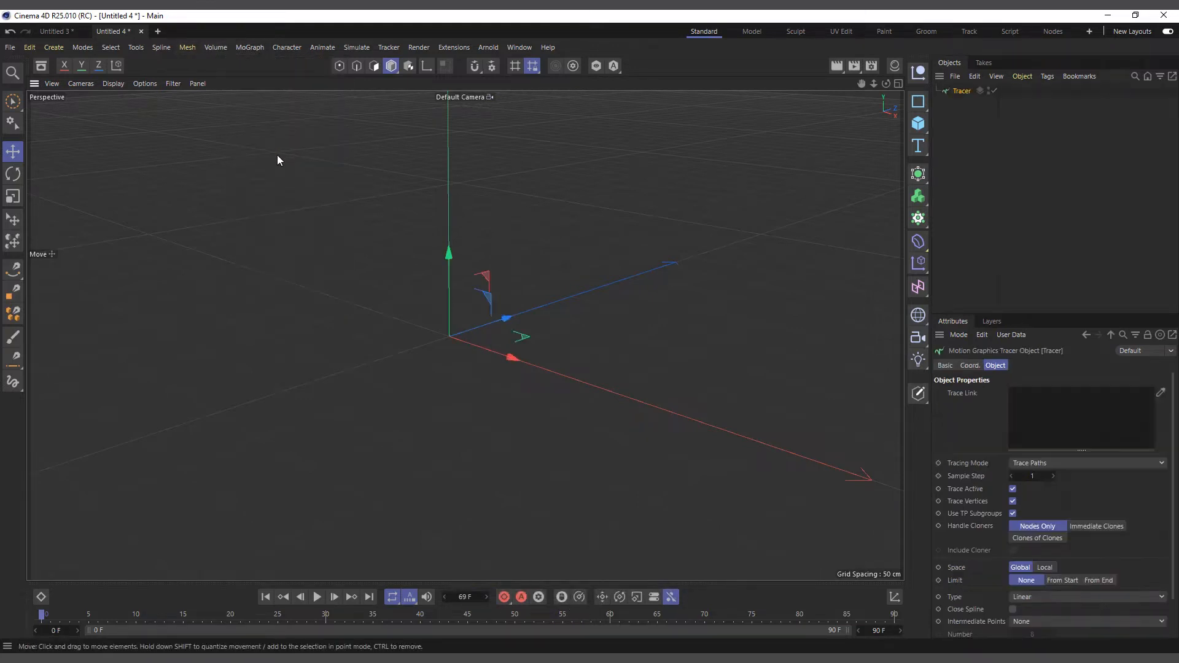
Add a Cube primitive at the world origin
scroll(451, 342, "up", 4)
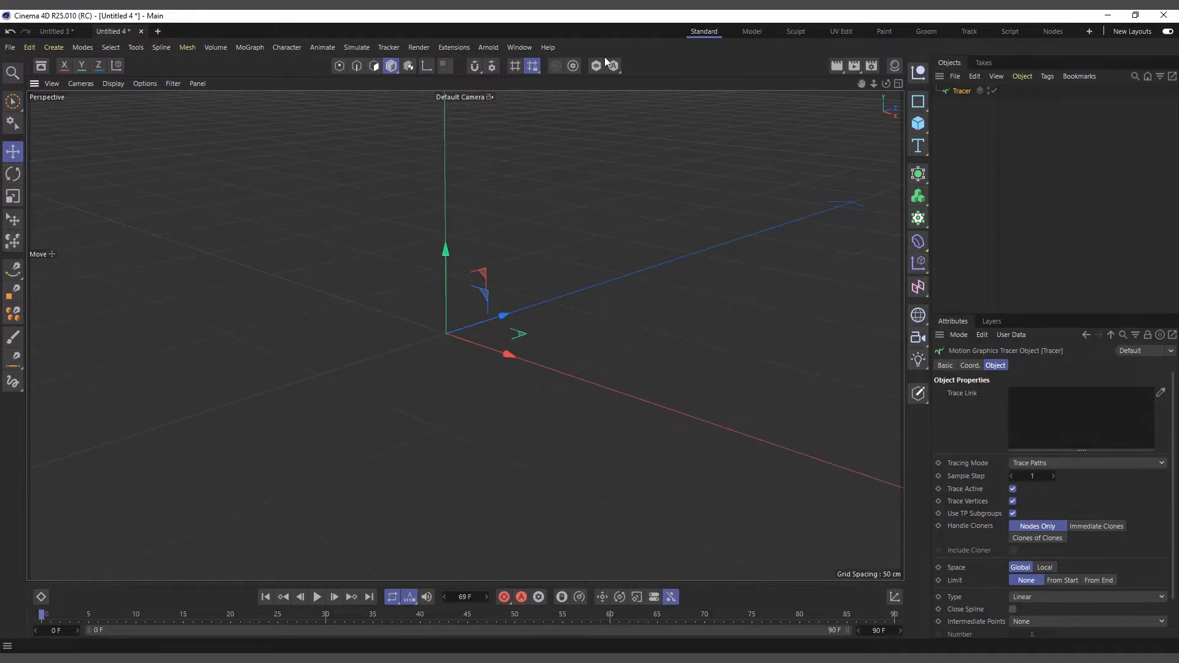
left_click(921, 127)
left_click(975, 142)
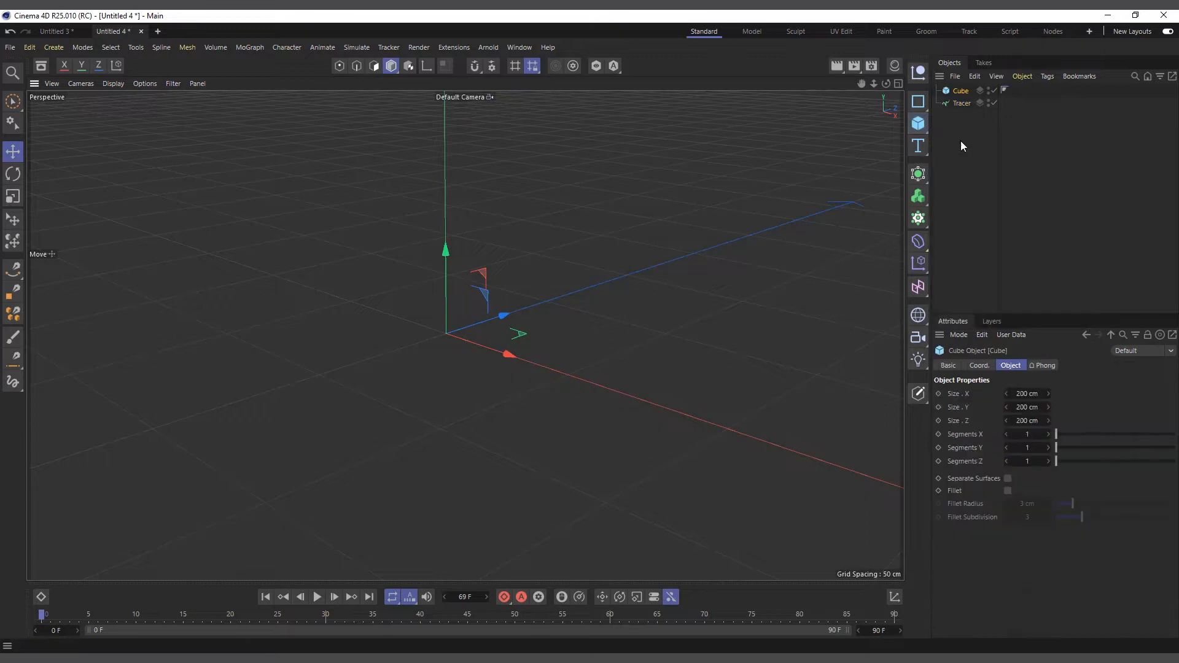
scroll(430, 355, "down", 5)
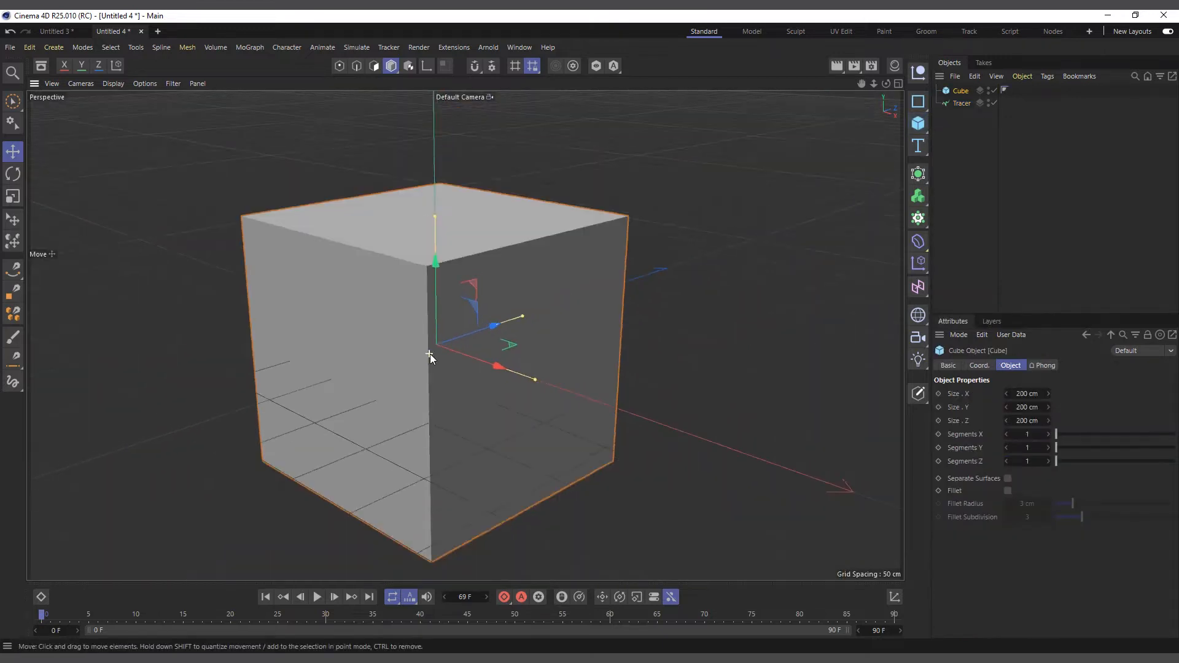
Link the Cube in the Tracer's Trace Link and set its tracing mode to Connect All Objects
left_click(958, 103)
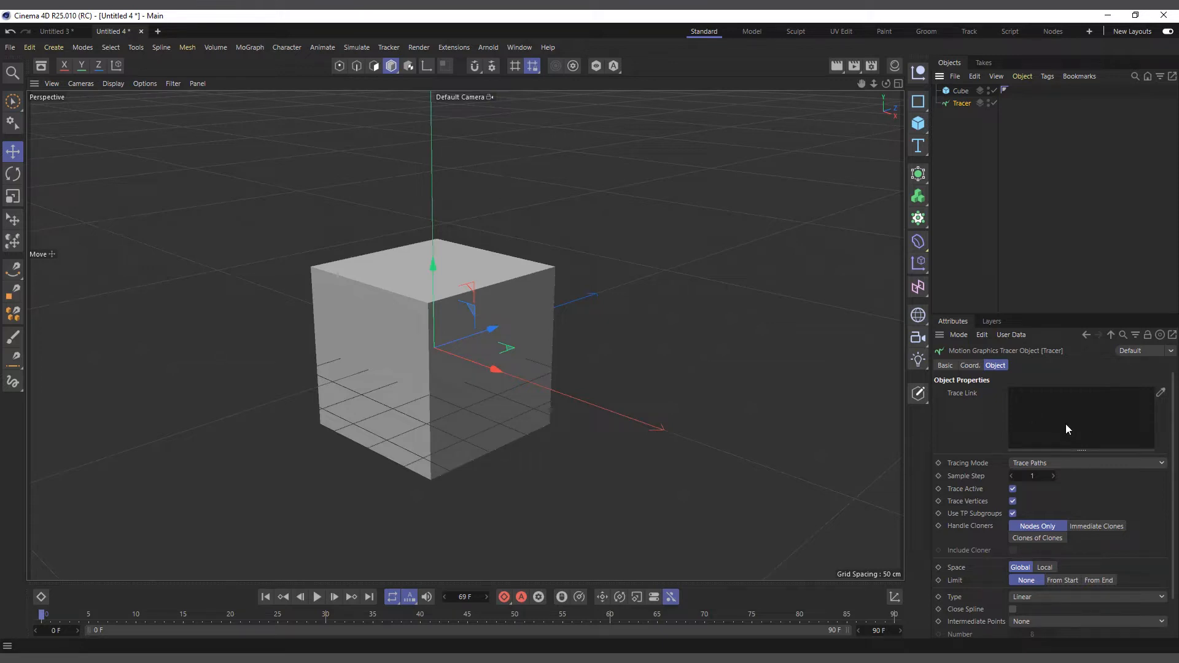
mouse_move(959, 91)
left_mouse_down()
mouse_move(1003, 178)
mouse_move(1067, 414)
left_mouse_up()
left_click(1037, 464)
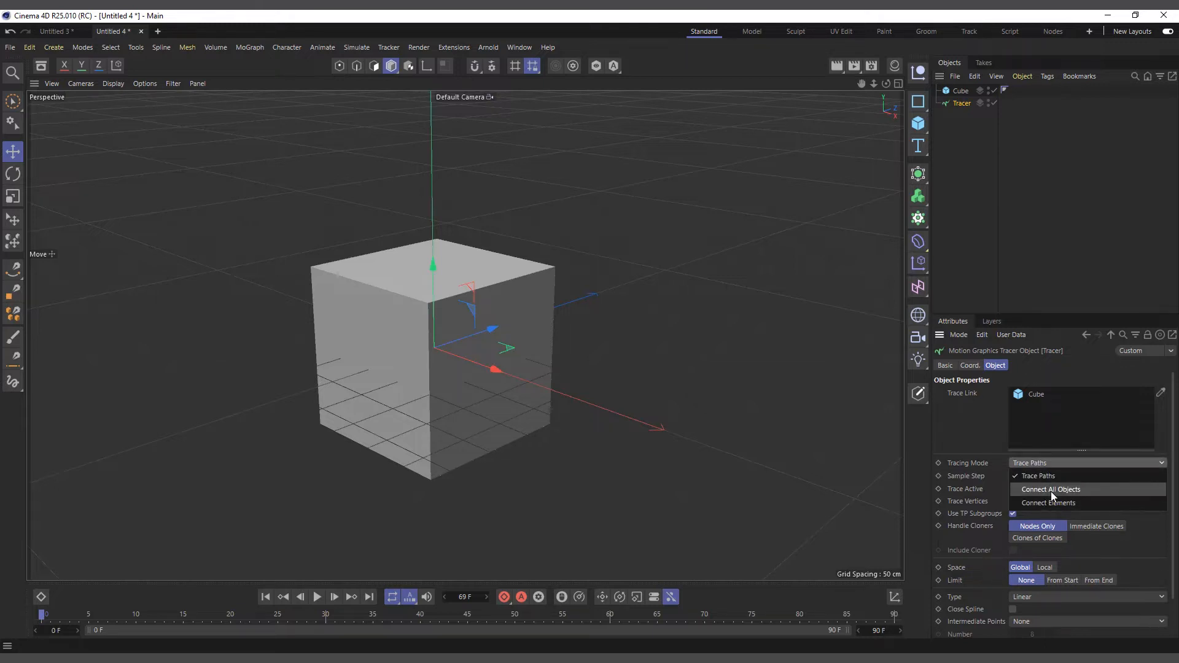
left_click(1051, 490)
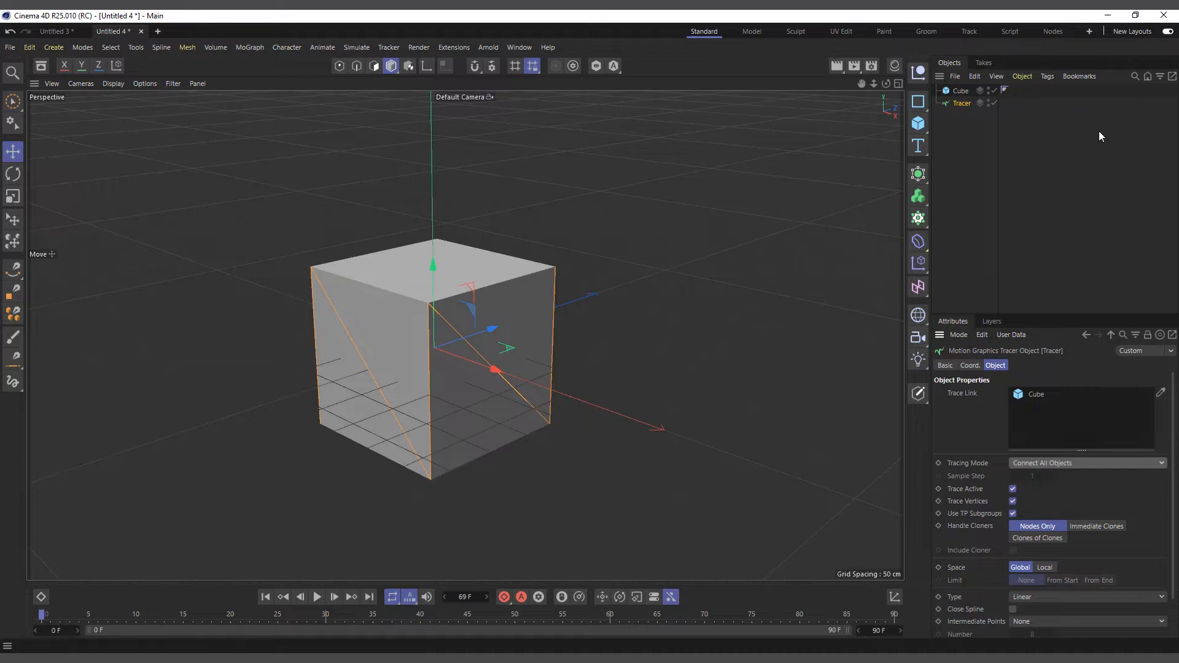
Hide the Cube in the viewport to examine the traced spline on its own
scroll(441, 288, "up", 2)
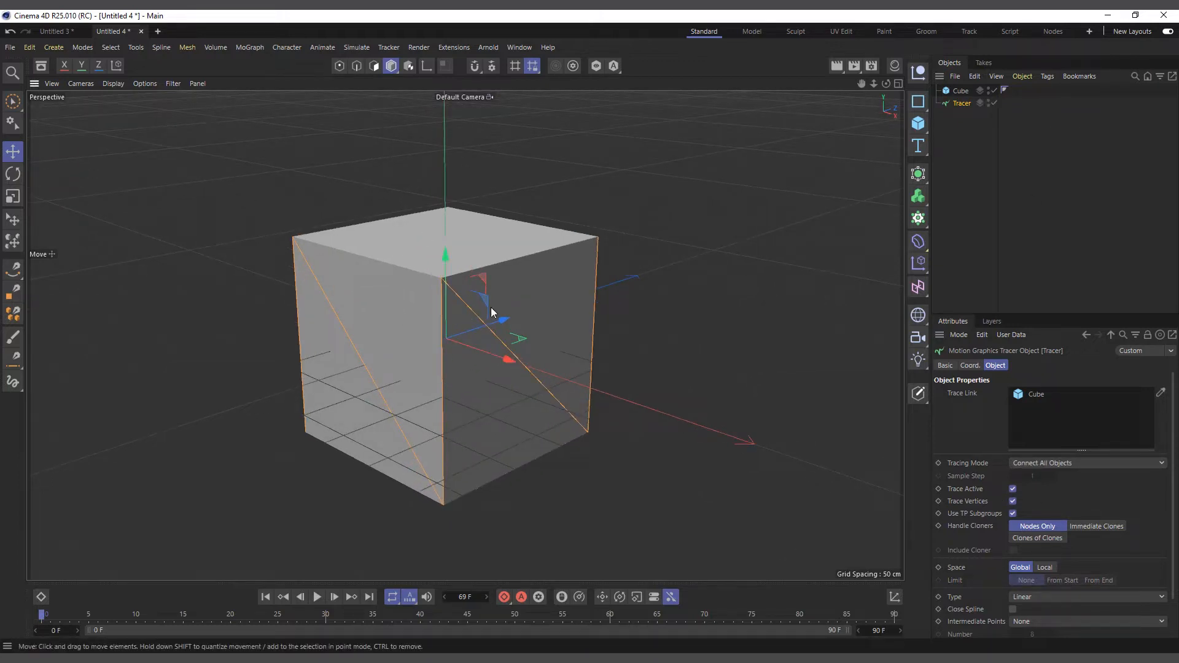
left_click(987, 88)
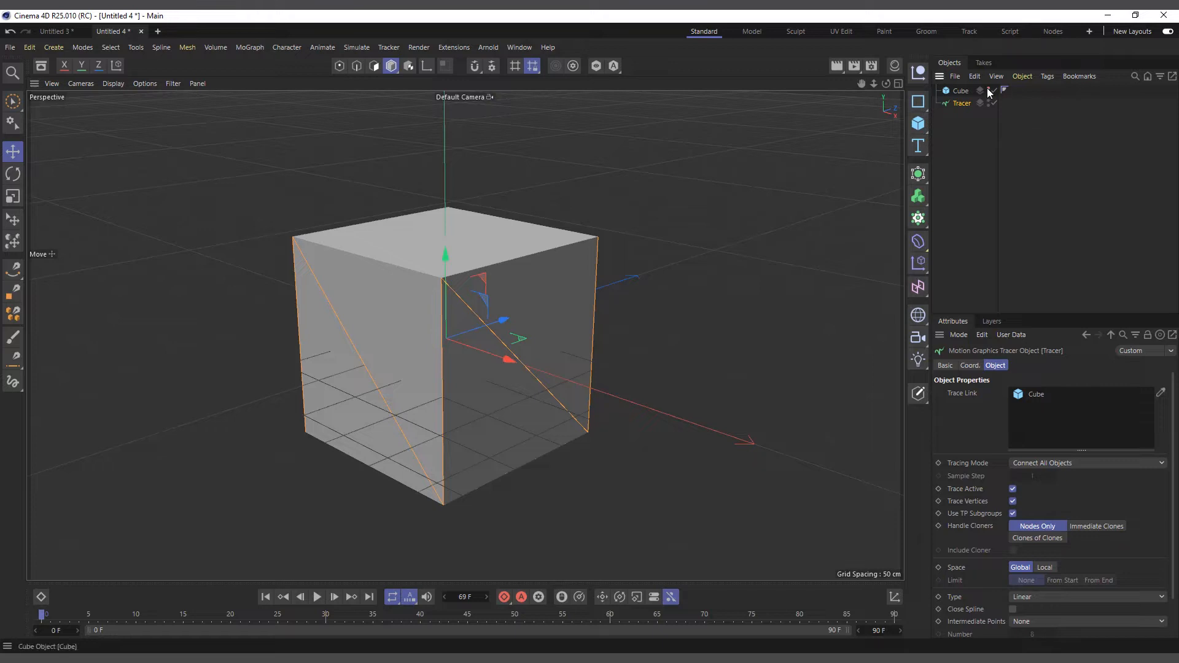
left_click(987, 89)
scroll(470, 412, "up", 1)
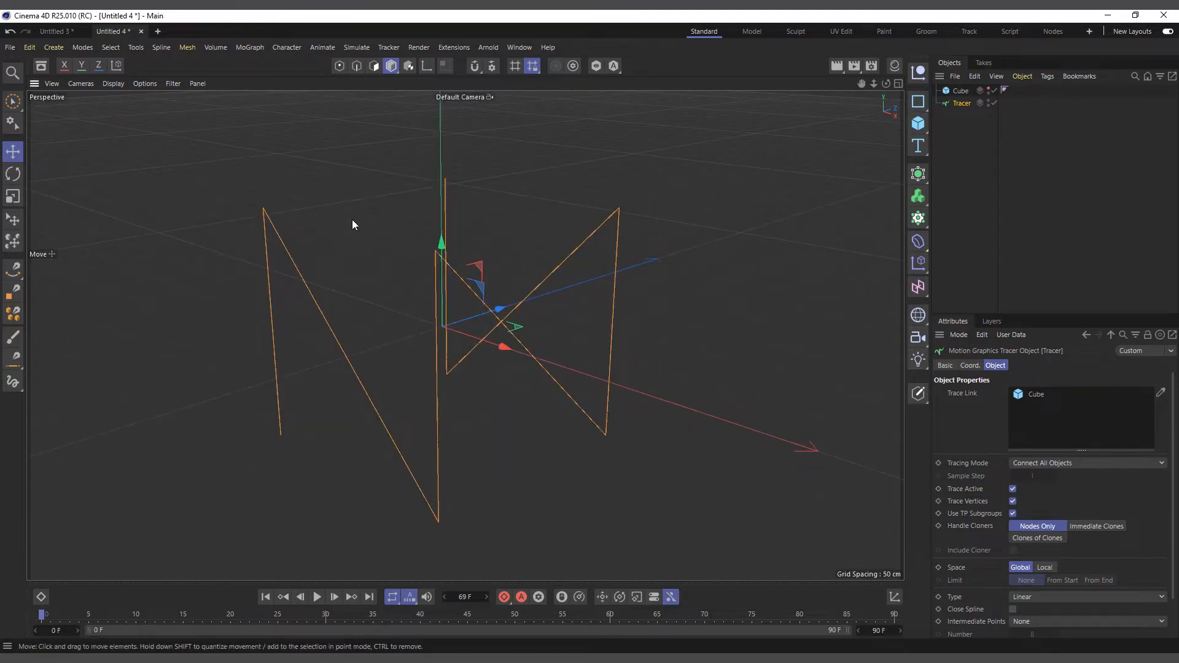
scroll(337, 359, "down", 2)
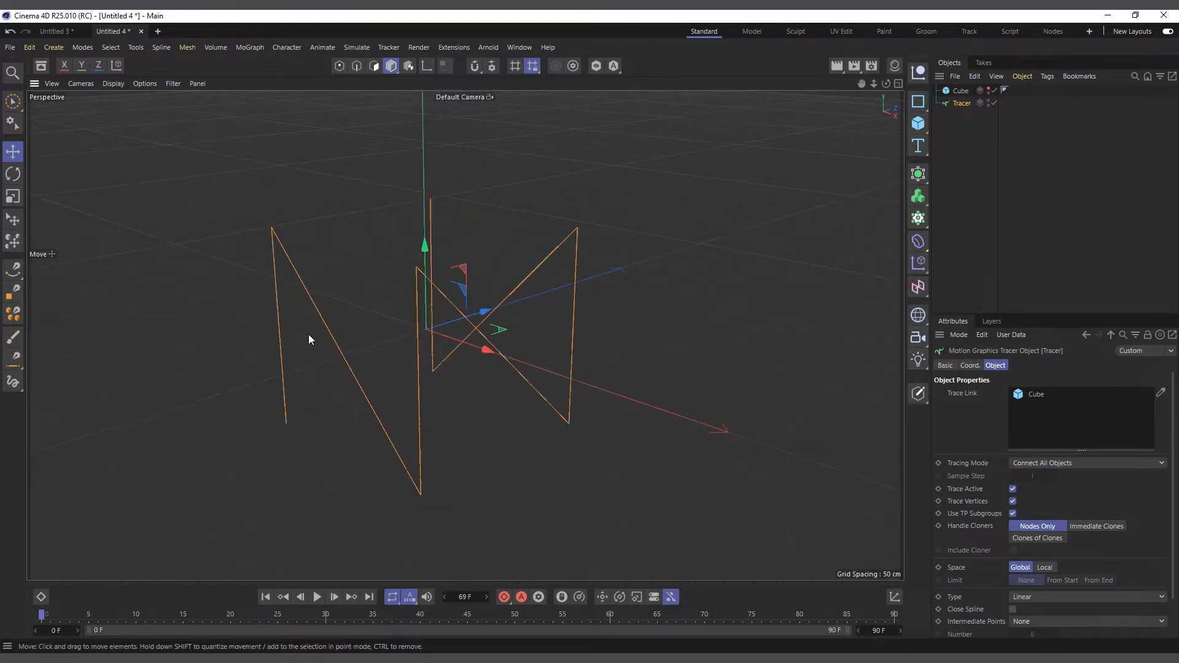
scroll(308, 334, "down", 3)
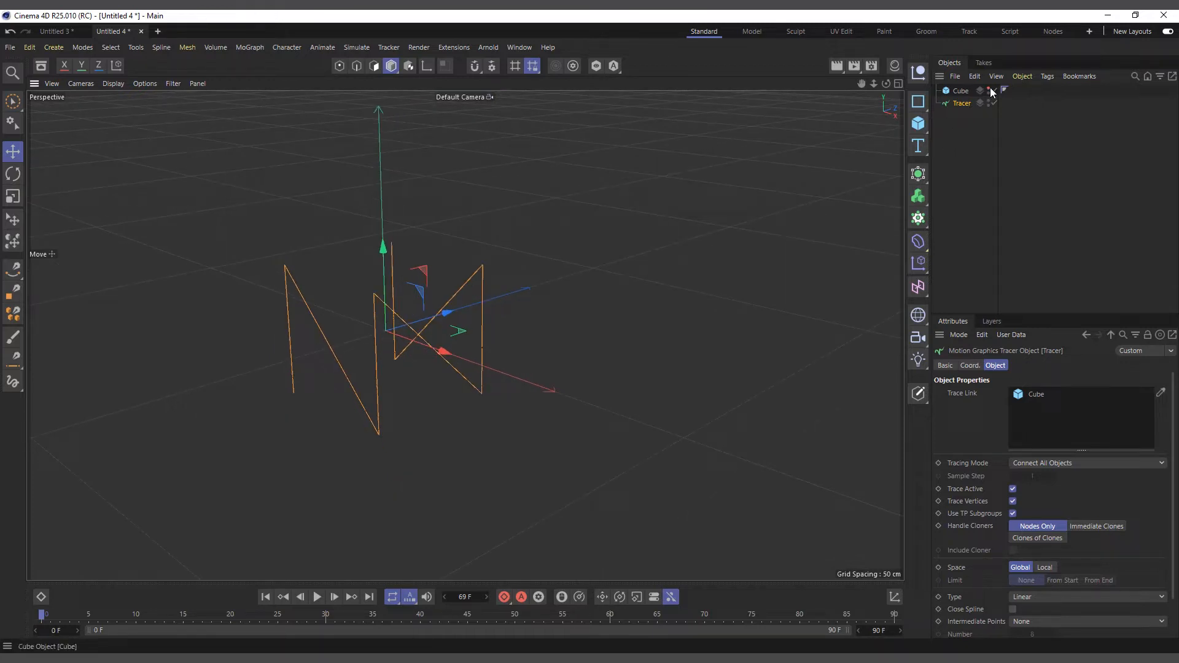
Change the Tracer's tracing mode to Connect Elements
left_click(960, 91)
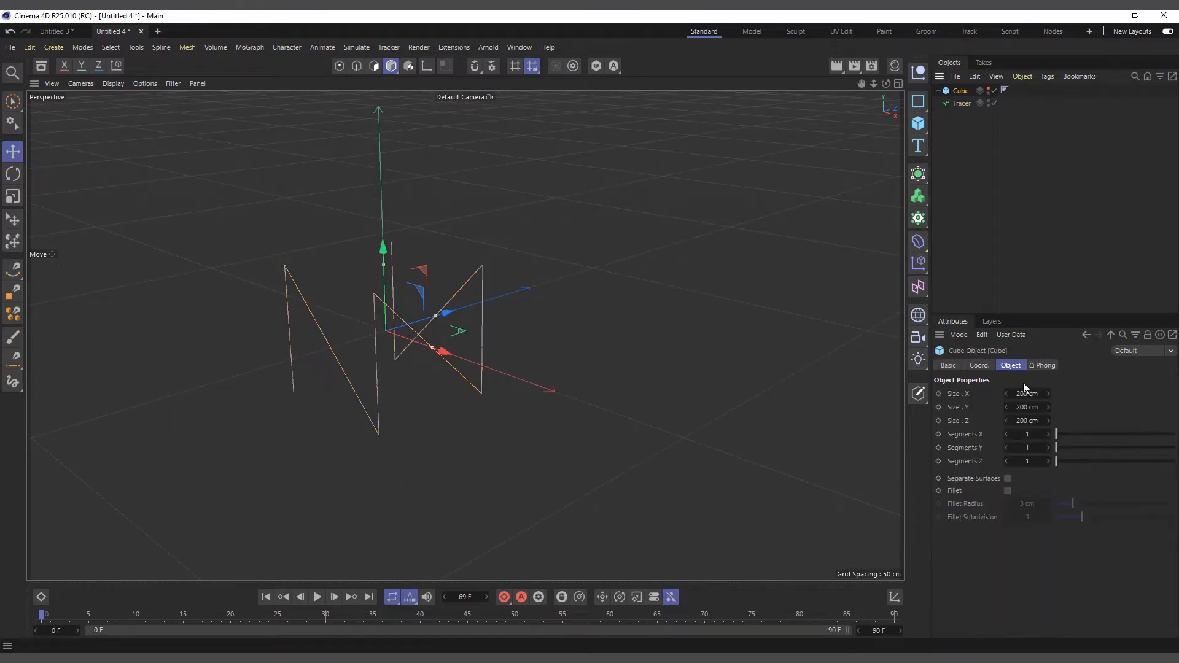
left_click(960, 102)
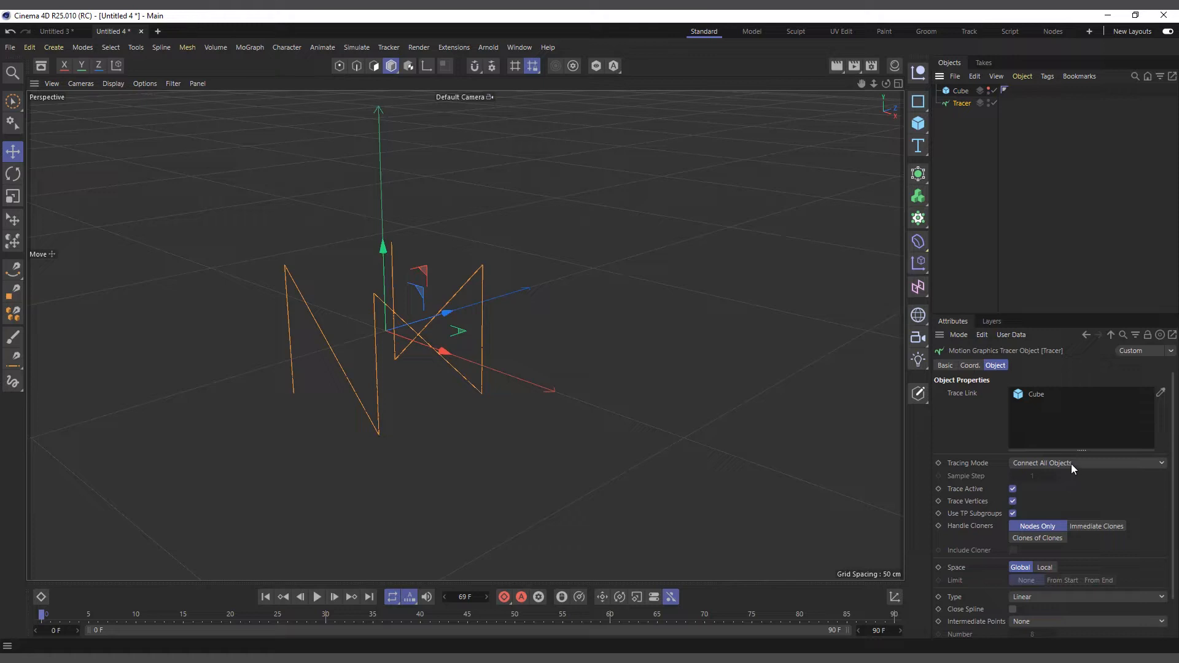
left_click(1071, 463)
left_click(1063, 500)
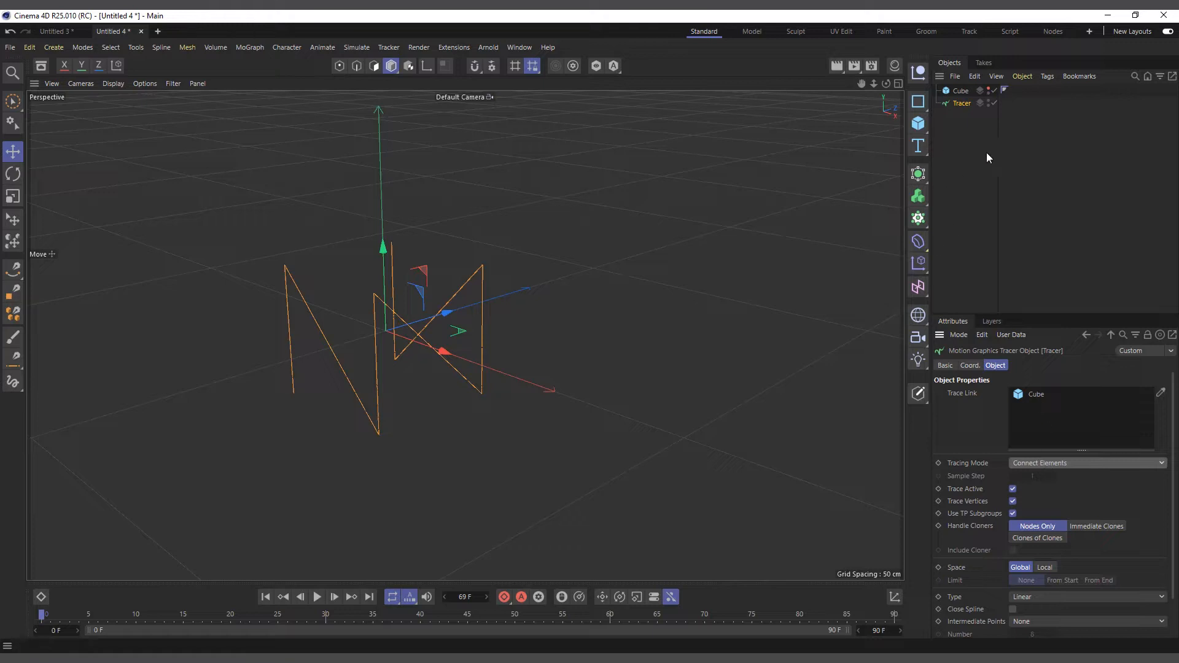
Try duplicating the hidden Cube about 520 cm along the Z axis and delete the copy
left_click(960, 91)
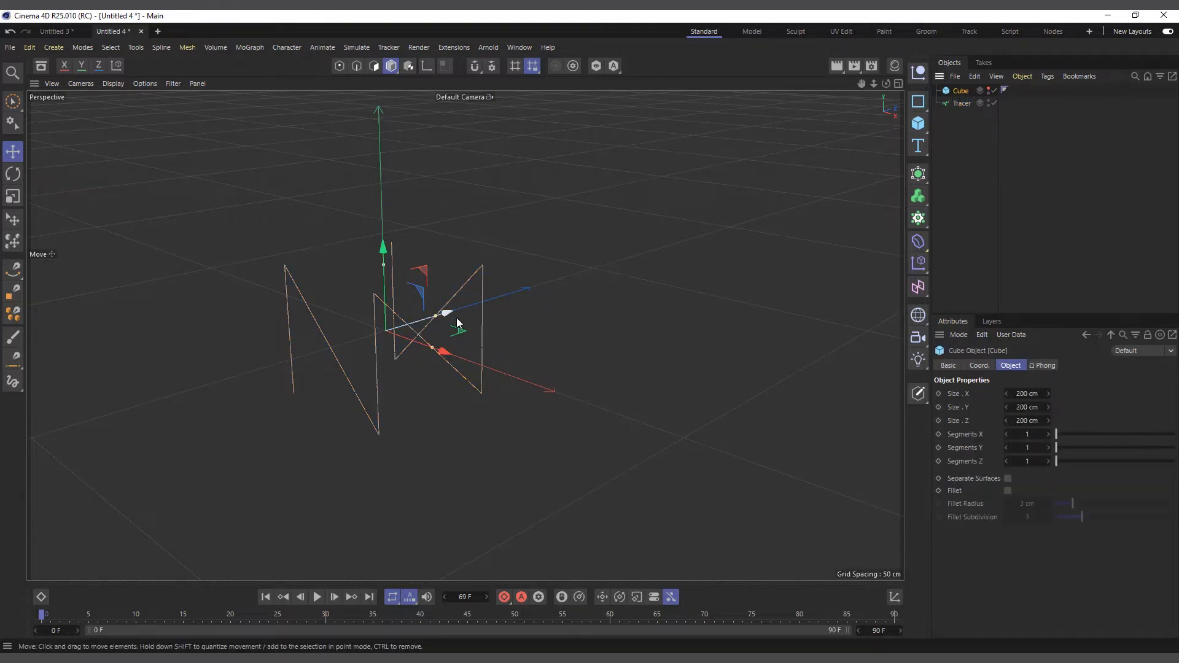
left_click_drag(453, 321, 645, 237, "ctrl")
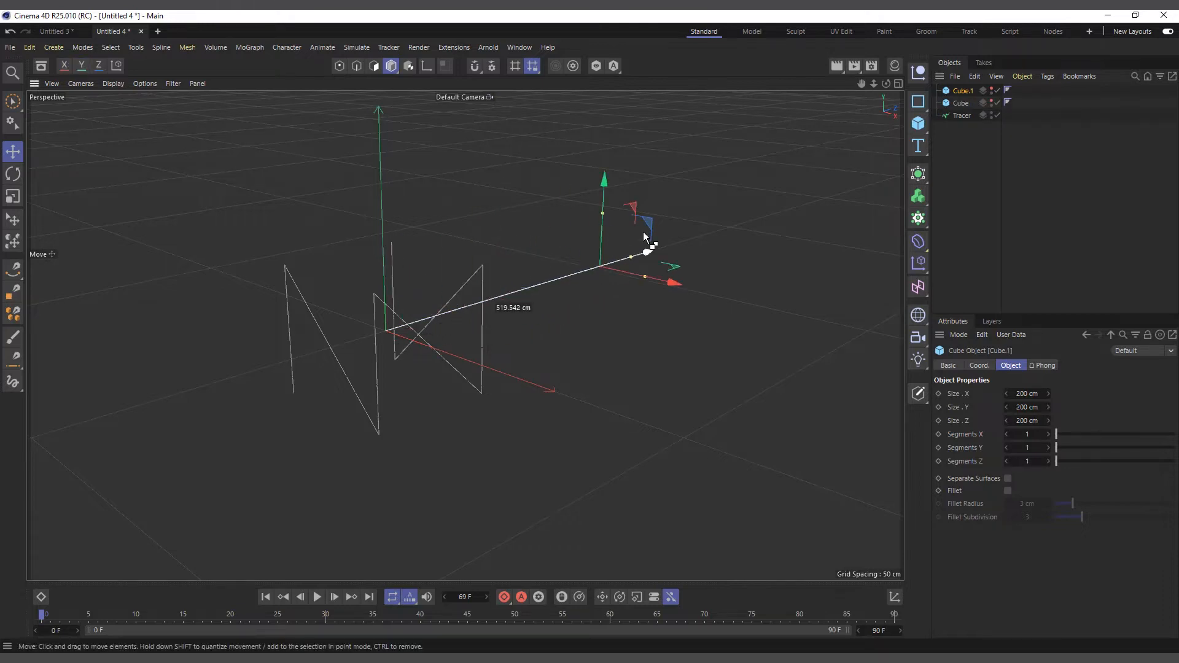
key("Delete")
Unhide the Cube in the viewport and make it a child of a new MoGraph Cloner
left_click(960, 91)
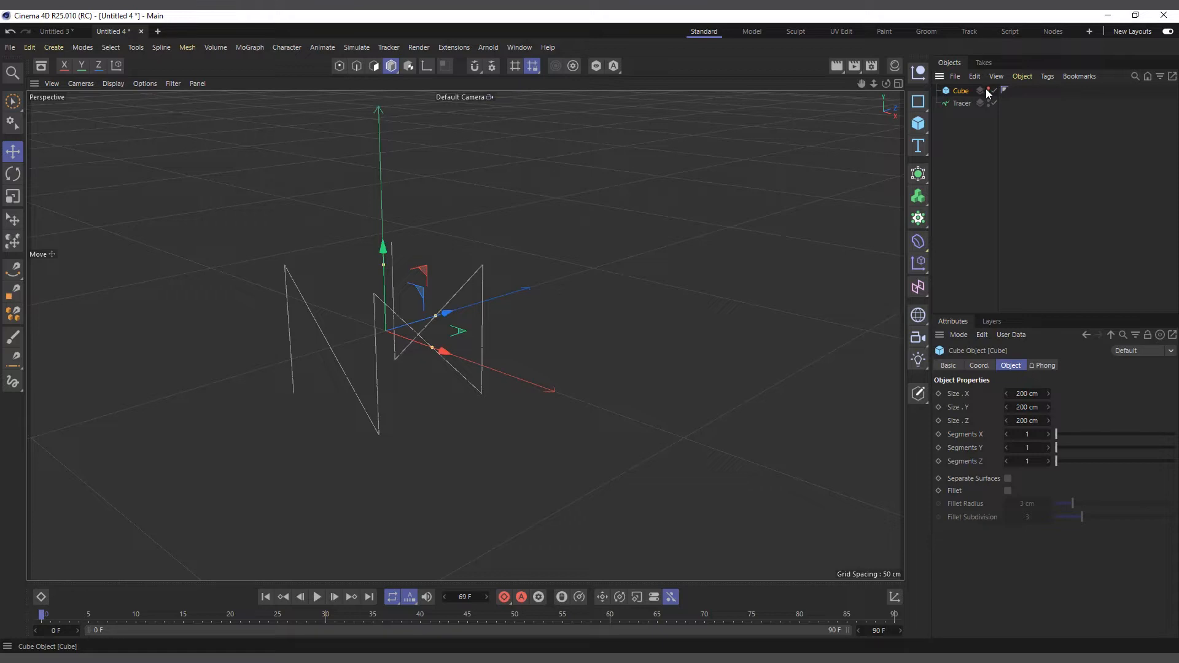
left_click(989, 90)
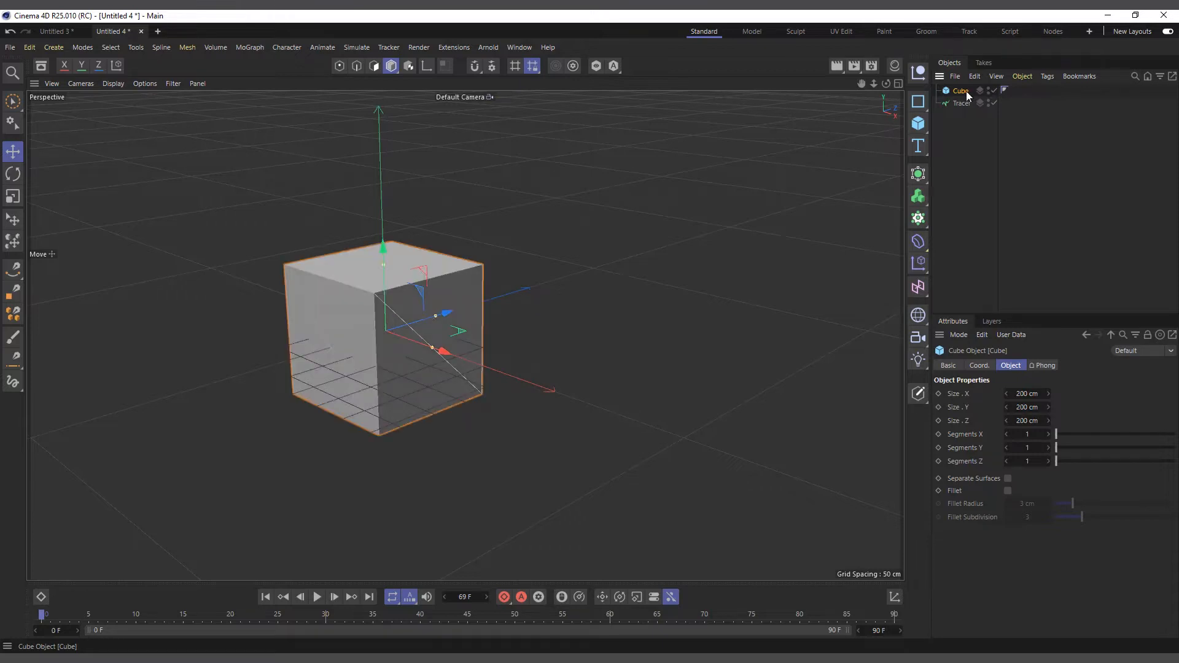
left_click(245, 50)
left_click(264, 86)
left_click(242, 48)
left_click(266, 84)
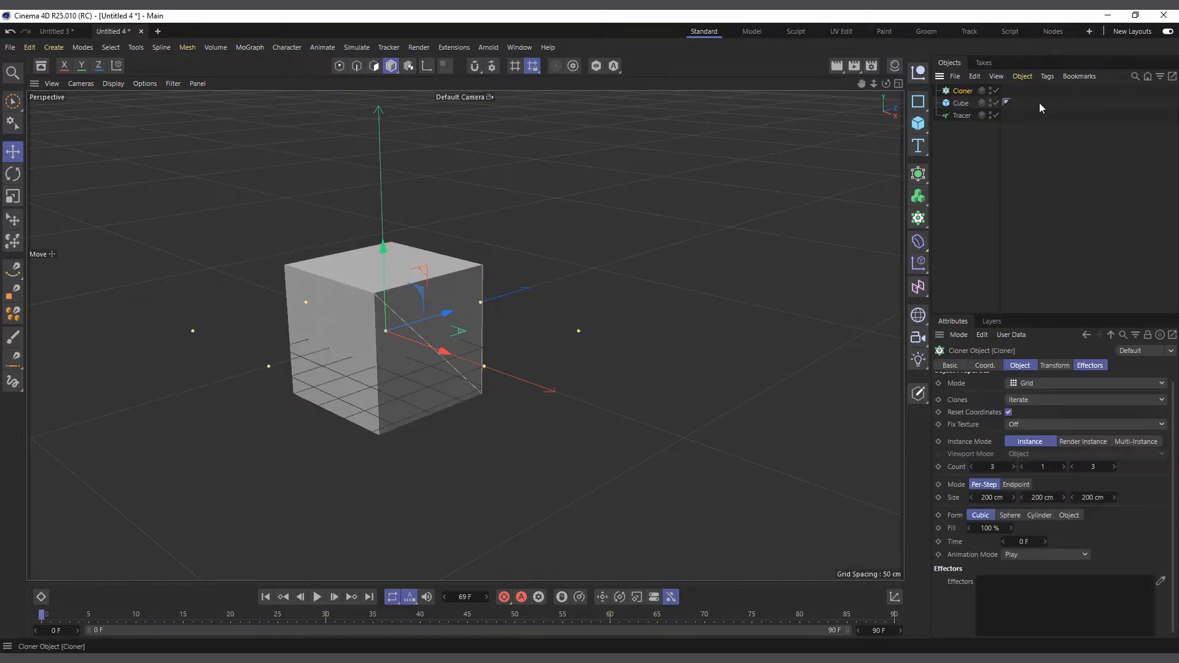
left_click_drag(961, 106, 962, 91)
Scale the Cube inside the Cloner down until clear gaps separate the clones
scroll(733, 202, "down", 3)
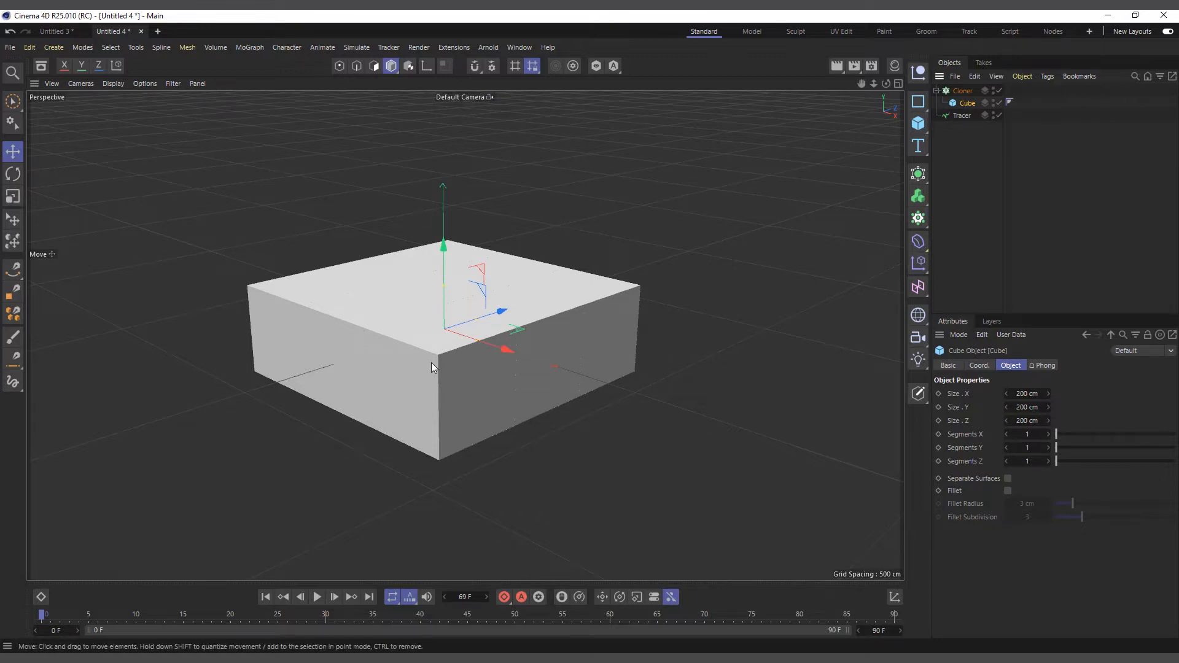
key("t")
left_click_drag(681, 265, 393, 370)
scroll(583, 392, "up", 3)
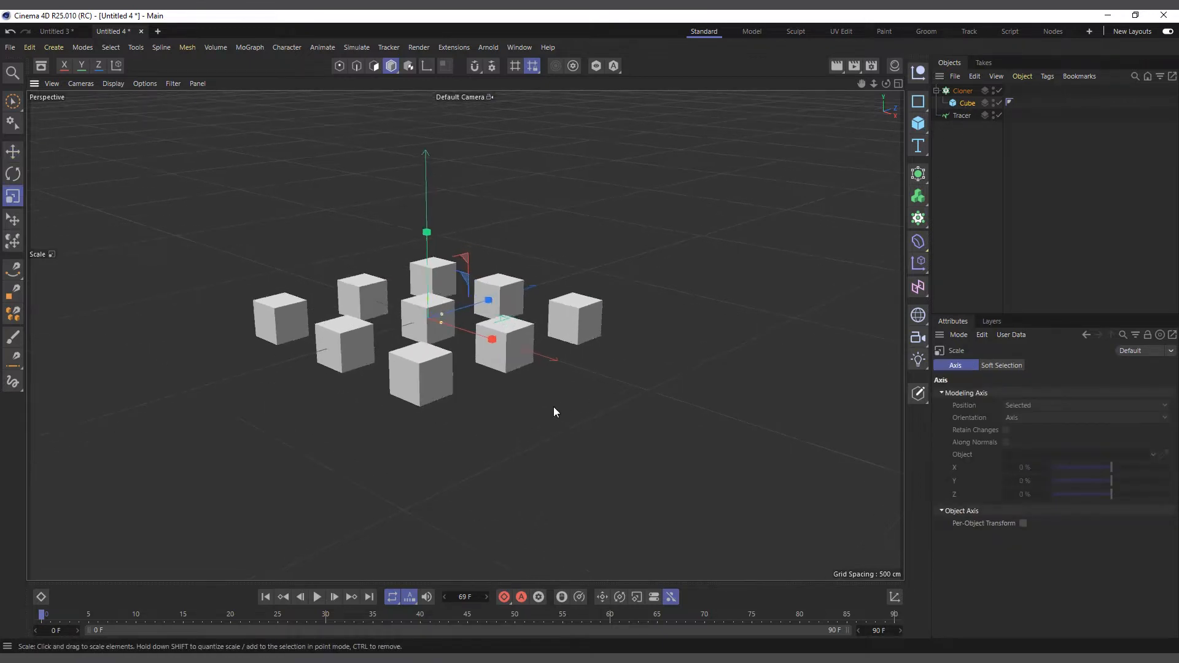
Replace the Cube with the Cloner in the Tracer's Trace Link list
left_click(969, 118)
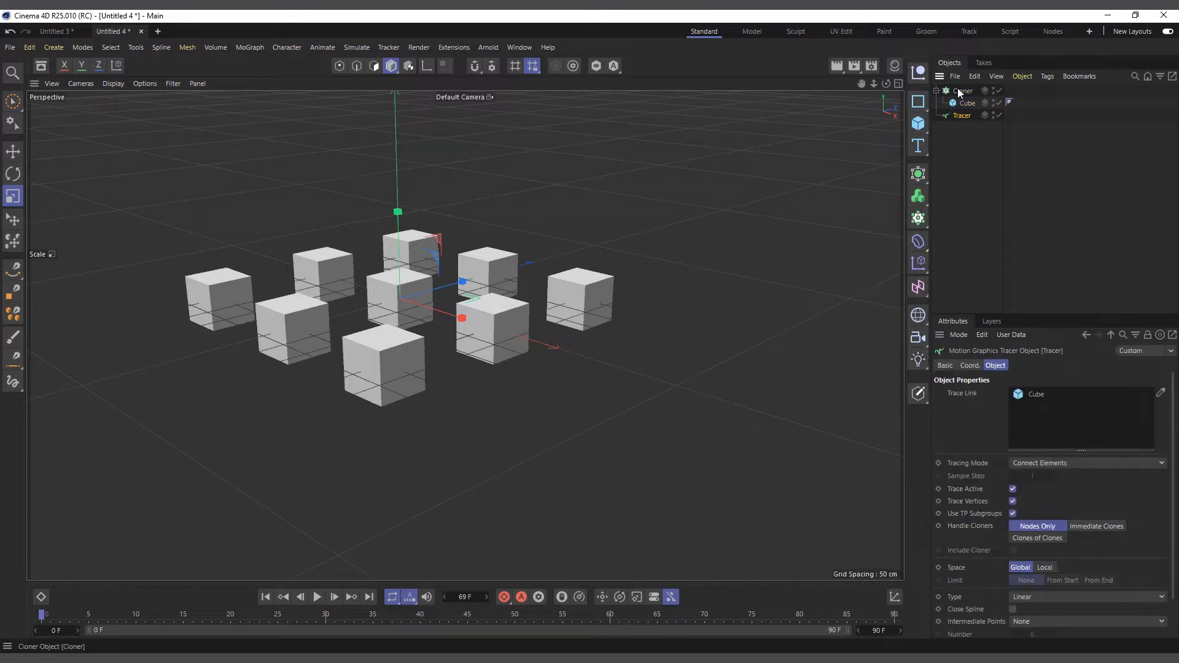
mouse_move(959, 92)
left_mouse_down()
mouse_move(1038, 452)
mouse_move(1041, 420)
left_mouse_up()
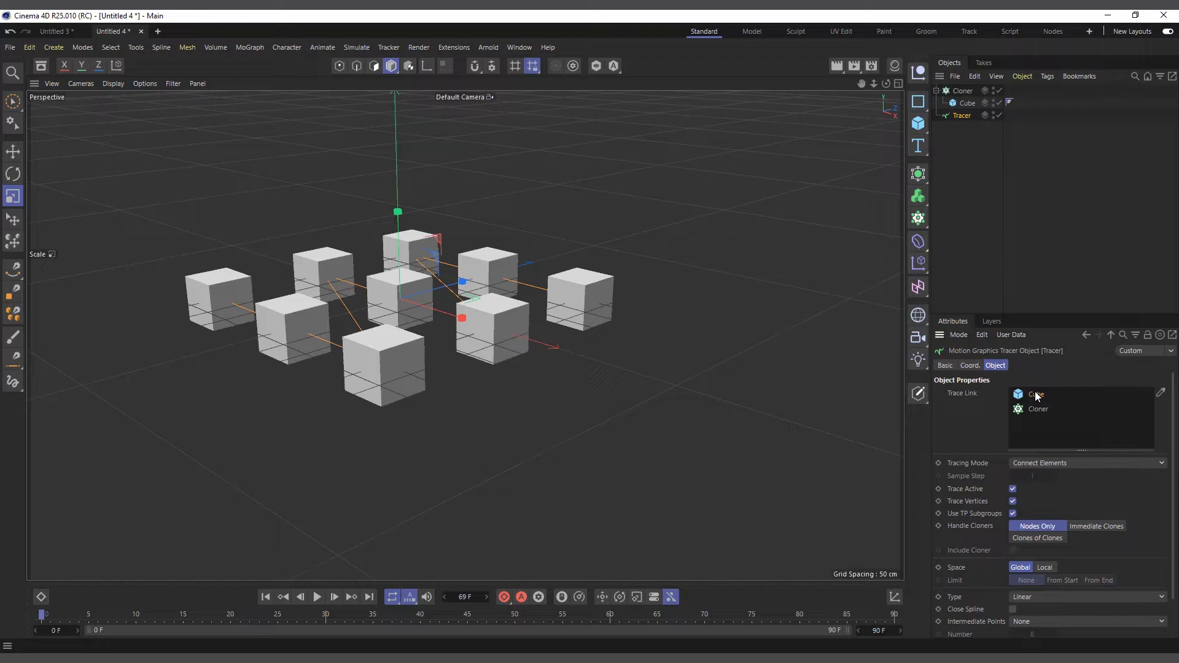
key("Delete")
Turn off the Workplane display in the viewport filter
scroll(446, 339, "up", 3)
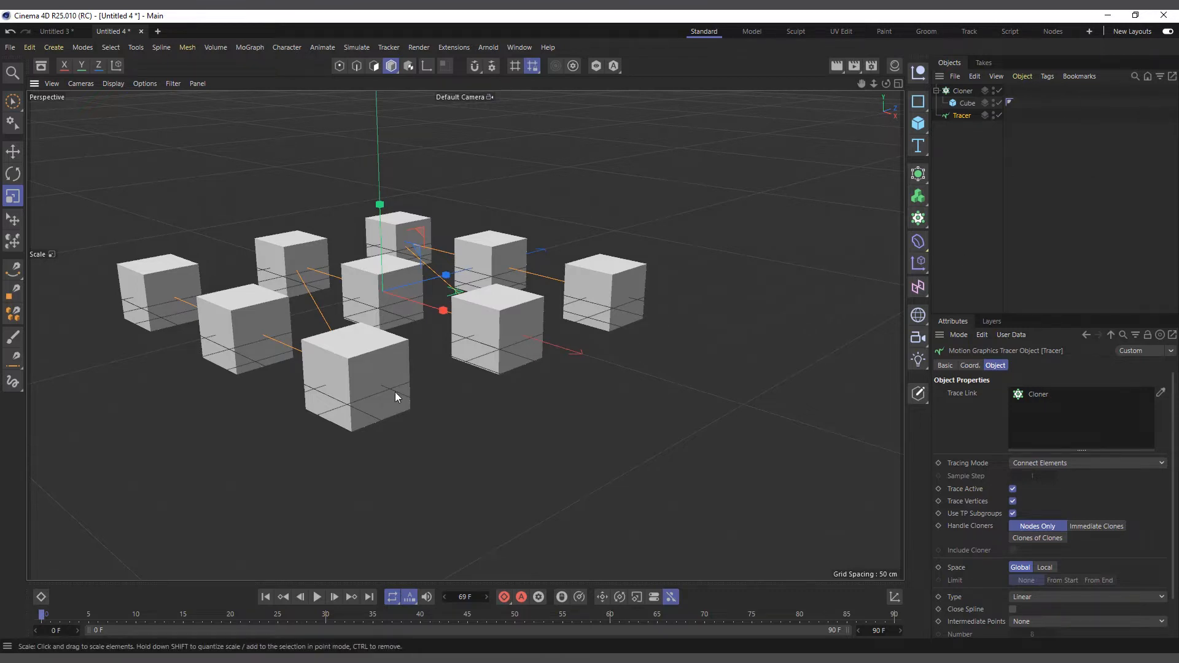
scroll(257, 402, "up", 2)
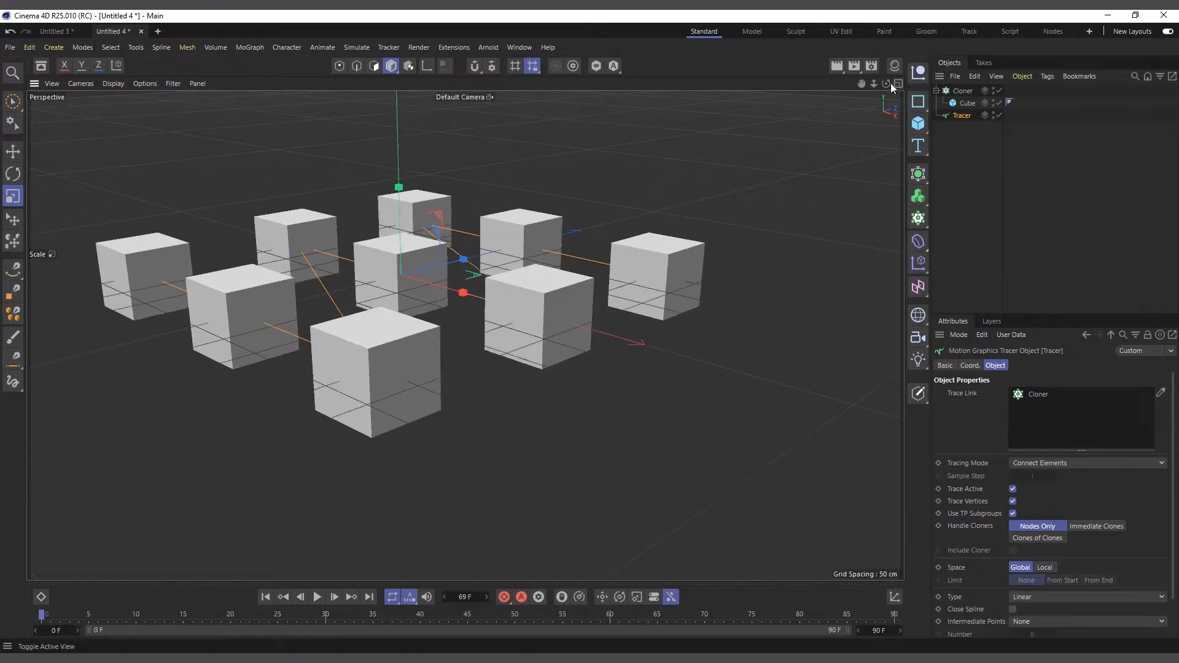
left_click_drag(886, 84, 900, 120)
left_click_drag(369, 258, 340, 236, "alt")
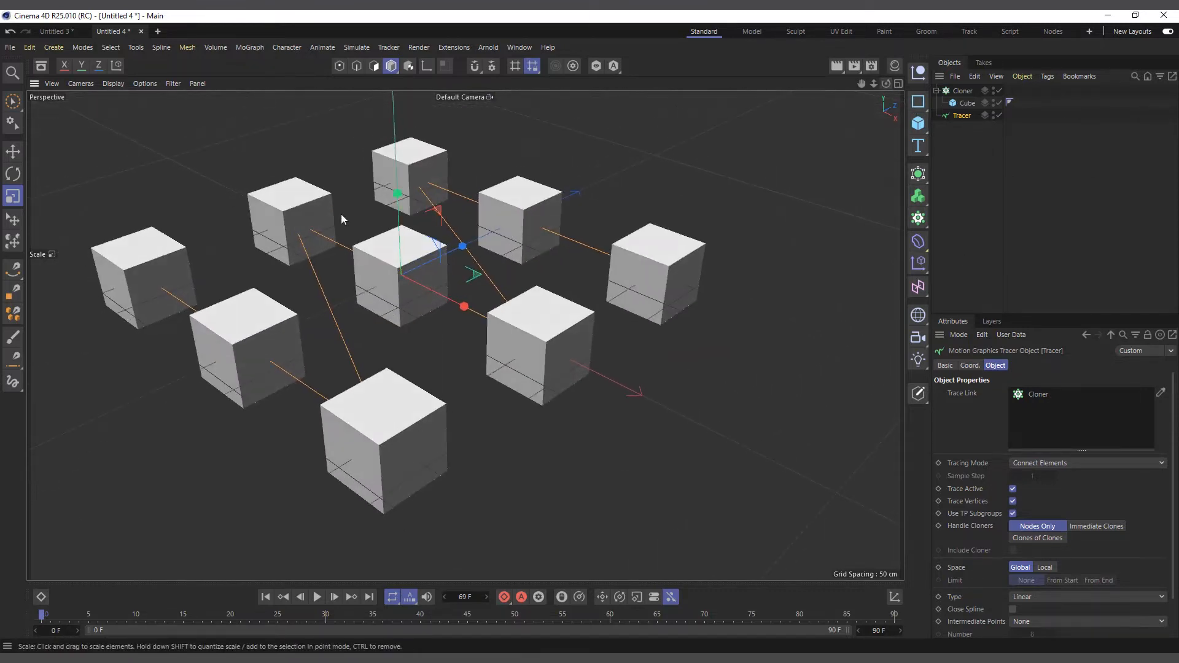
left_click(173, 83)
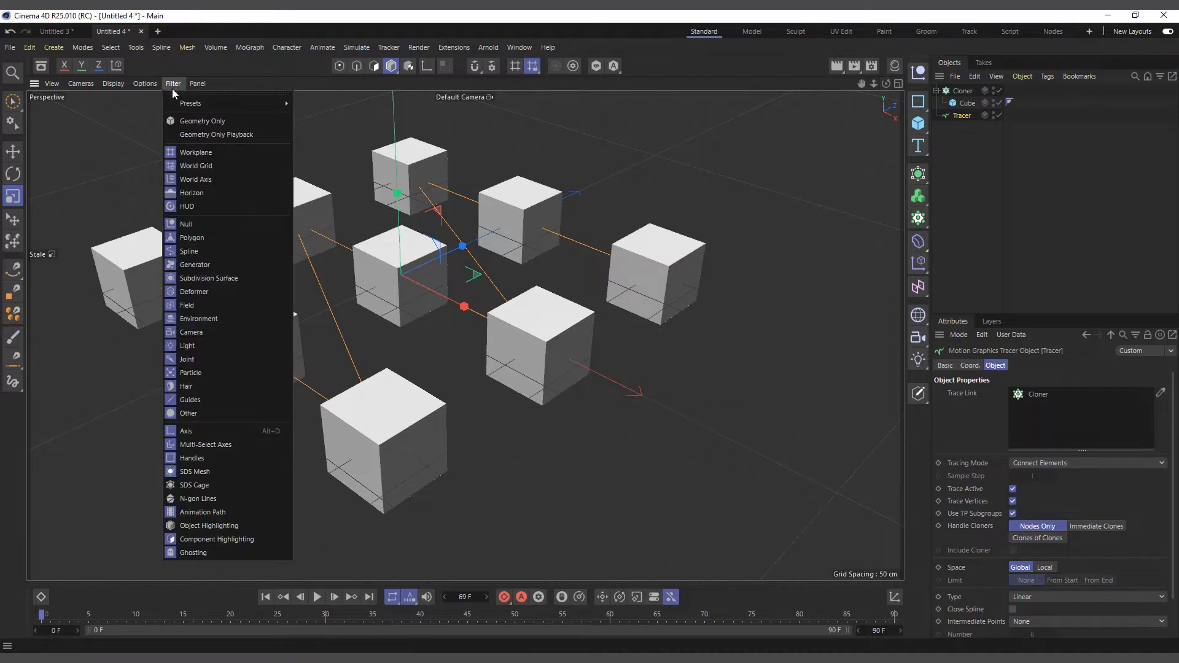
left_click(190, 152)
scroll(625, 369, "down", 1)
scroll(430, 324, "up", 1)
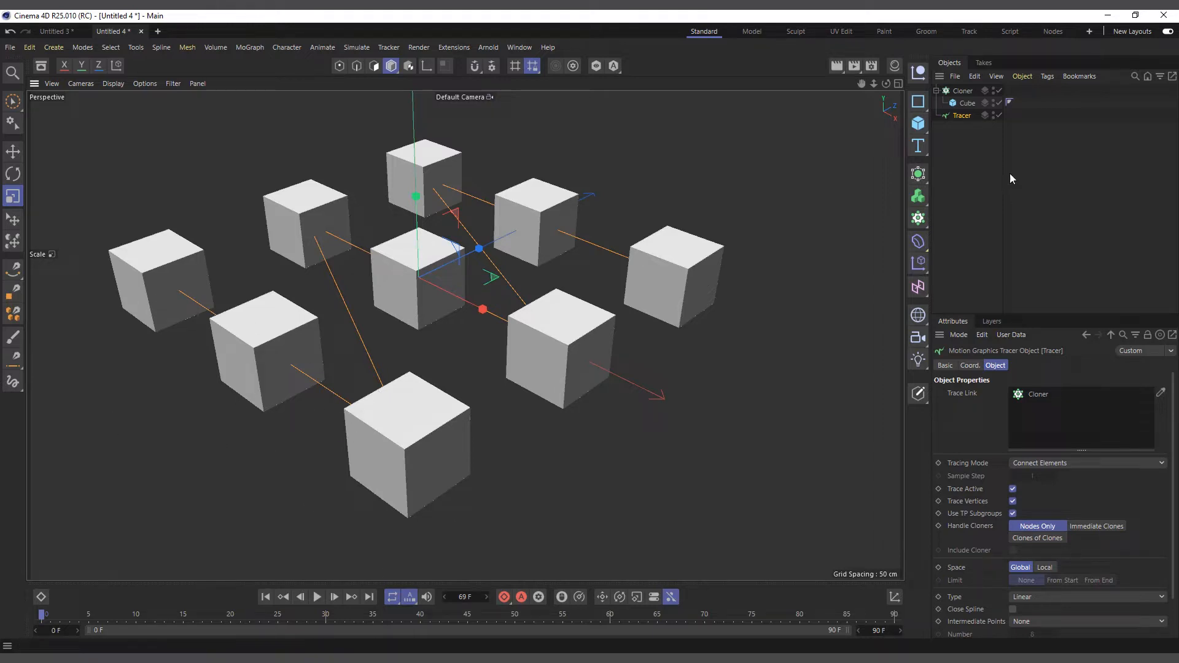
Hide the Cloner in the viewport and look through the Tracer's tracing mode options
left_click(994, 91)
scroll(446, 399, "down", 1)
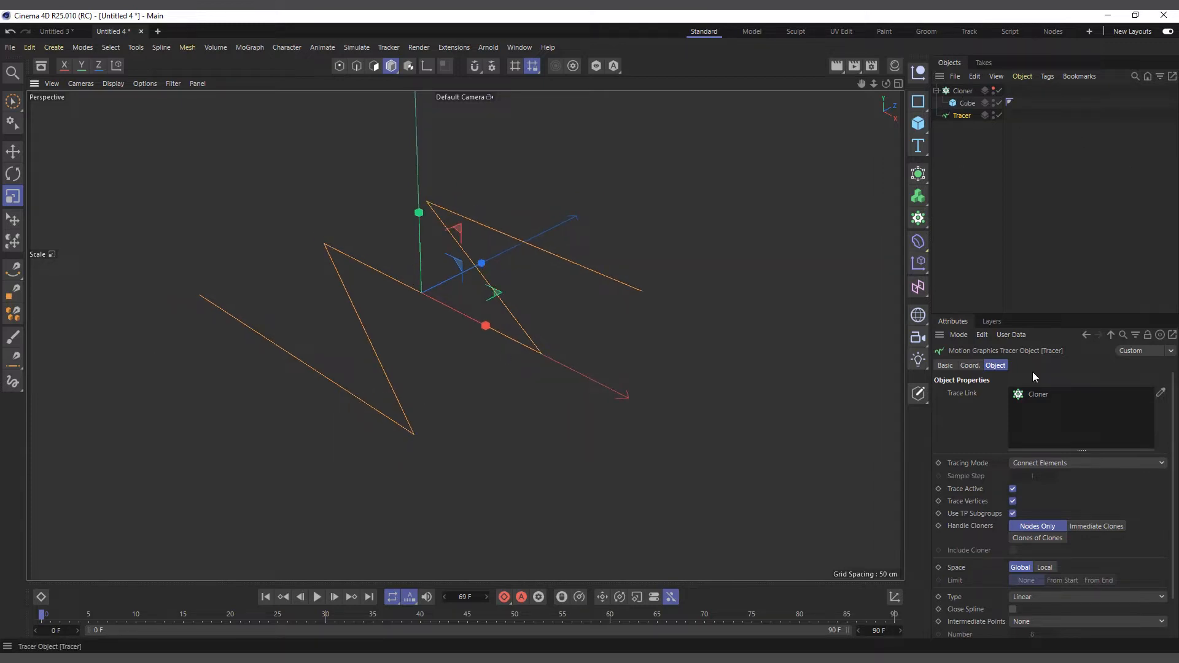
left_click(1069, 464)
left_click(1069, 465)
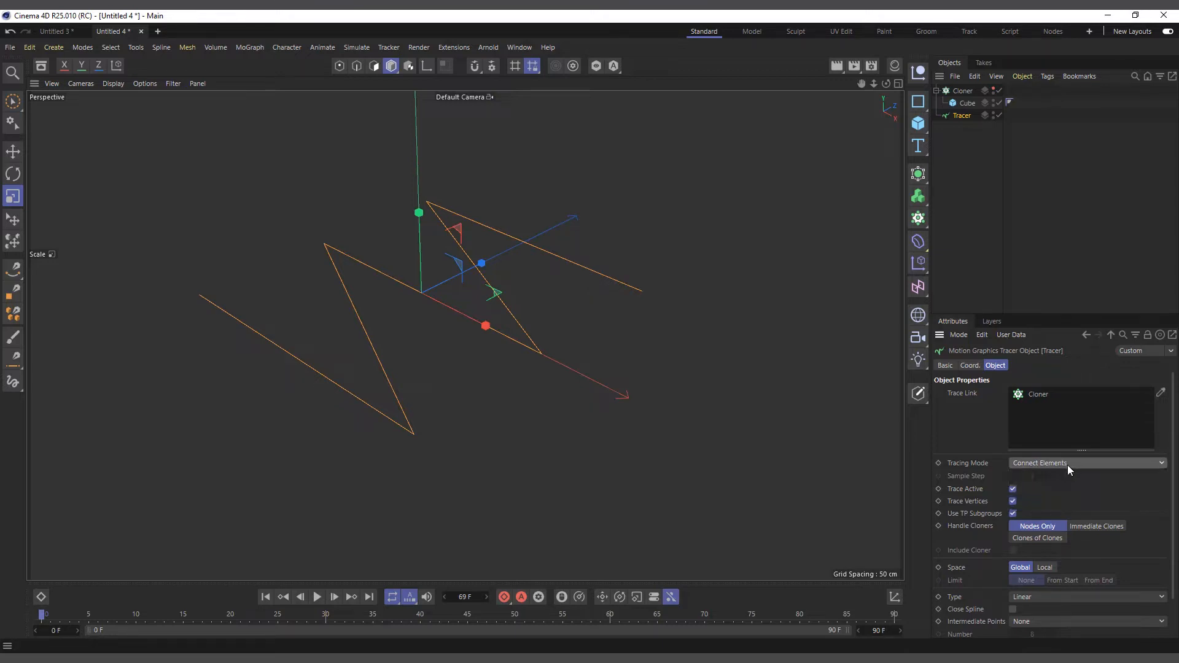
Set the Cloner's grid count to 5 in X and 6 in Z
left_click(961, 91)
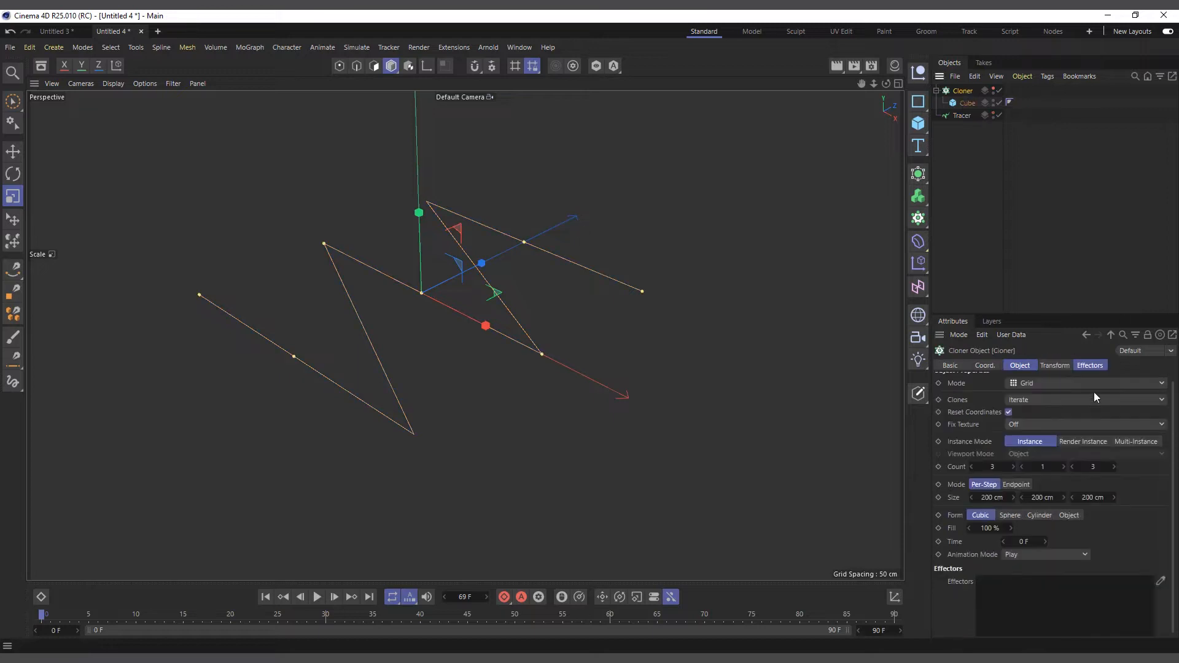
left_click(1114, 467)
left_click(1114, 467)
left_click(1114, 466)
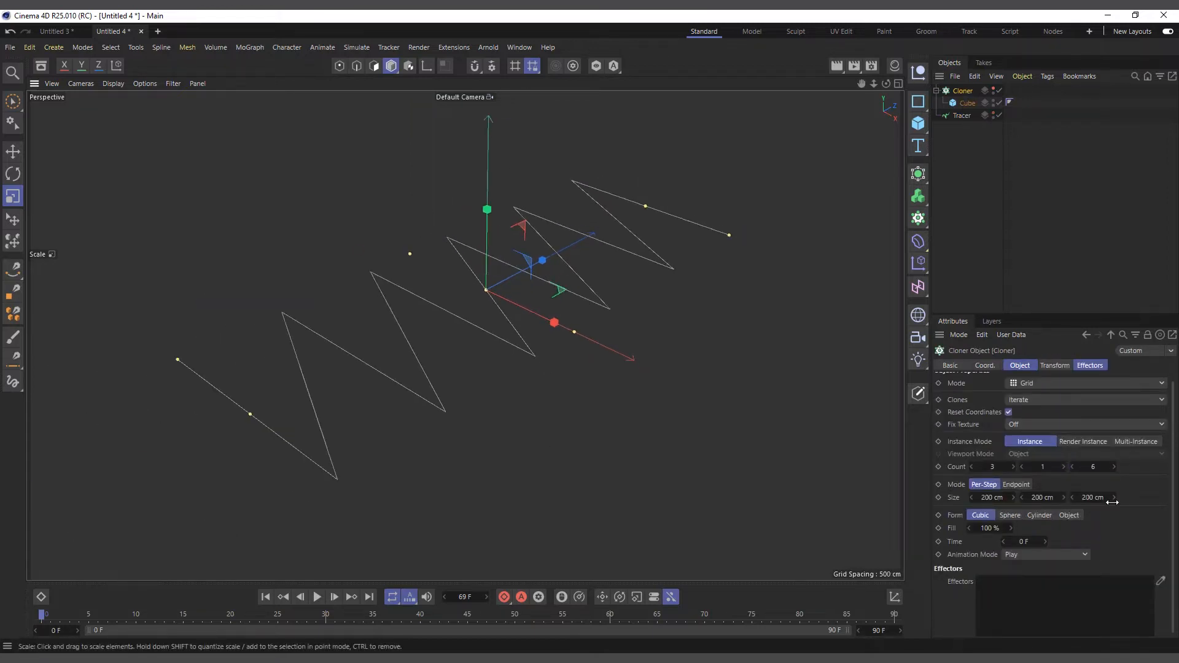
left_click(1014, 465)
left_click(1014, 466)
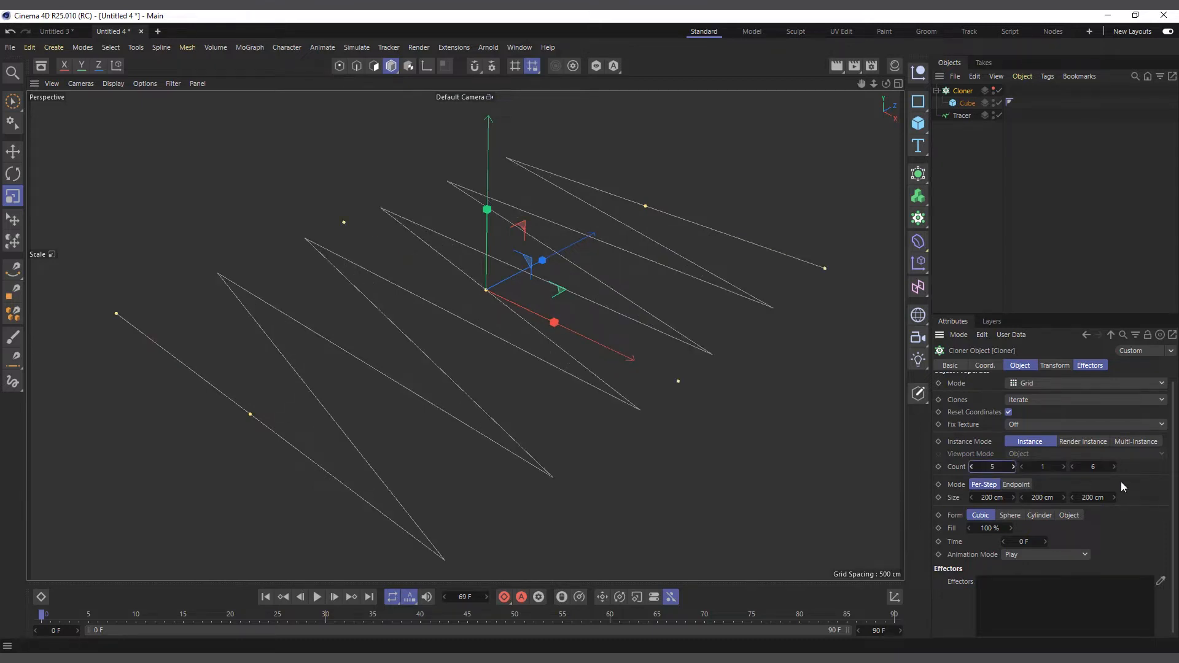
Set the Cloner's grid count to 4 in X and 6 in Z
left_click(1114, 467)
scroll(614, 274, "down", 2)
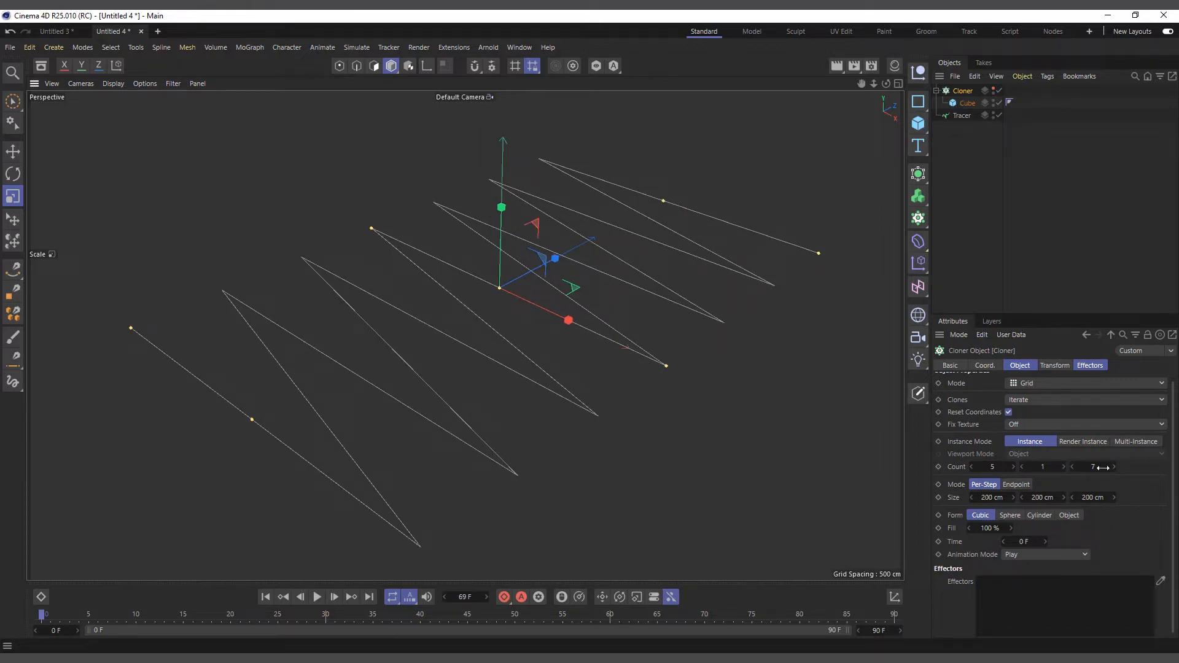
left_click(1073, 467)
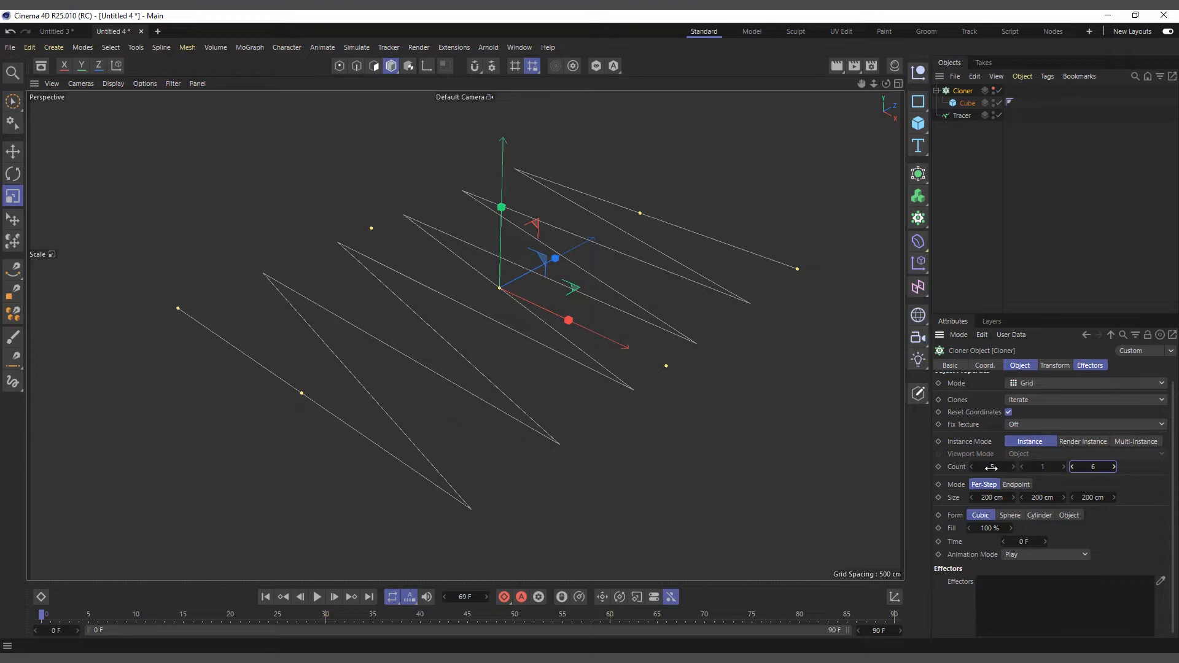
left_click(971, 466)
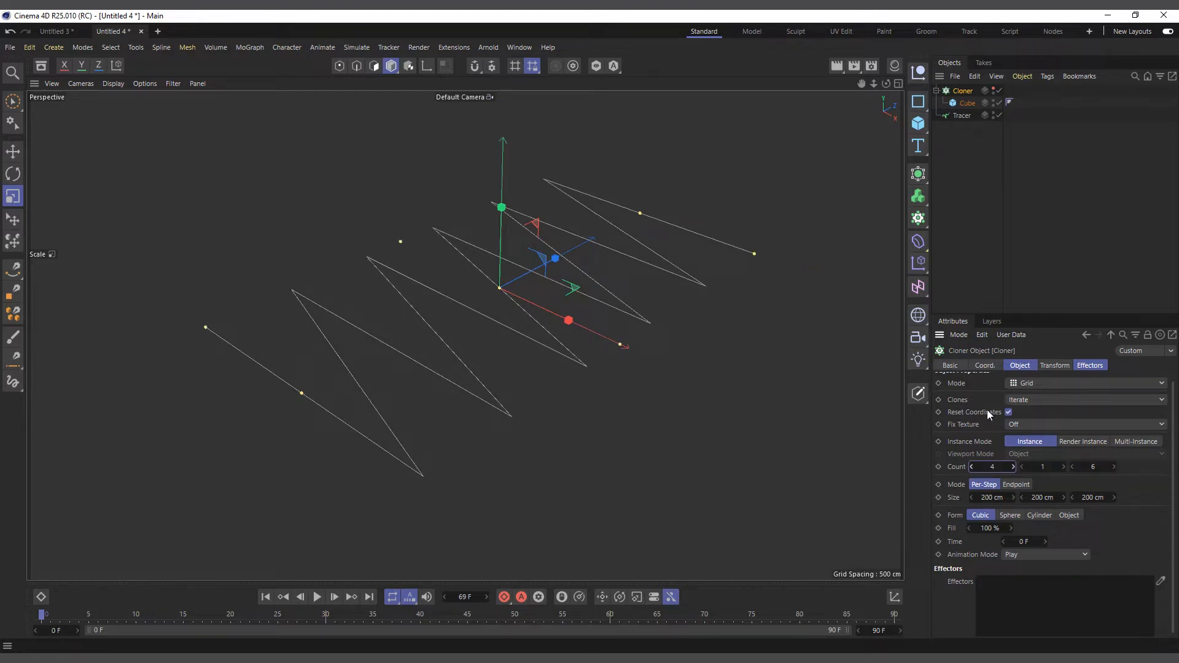
scroll(986, 410, "up", 1)
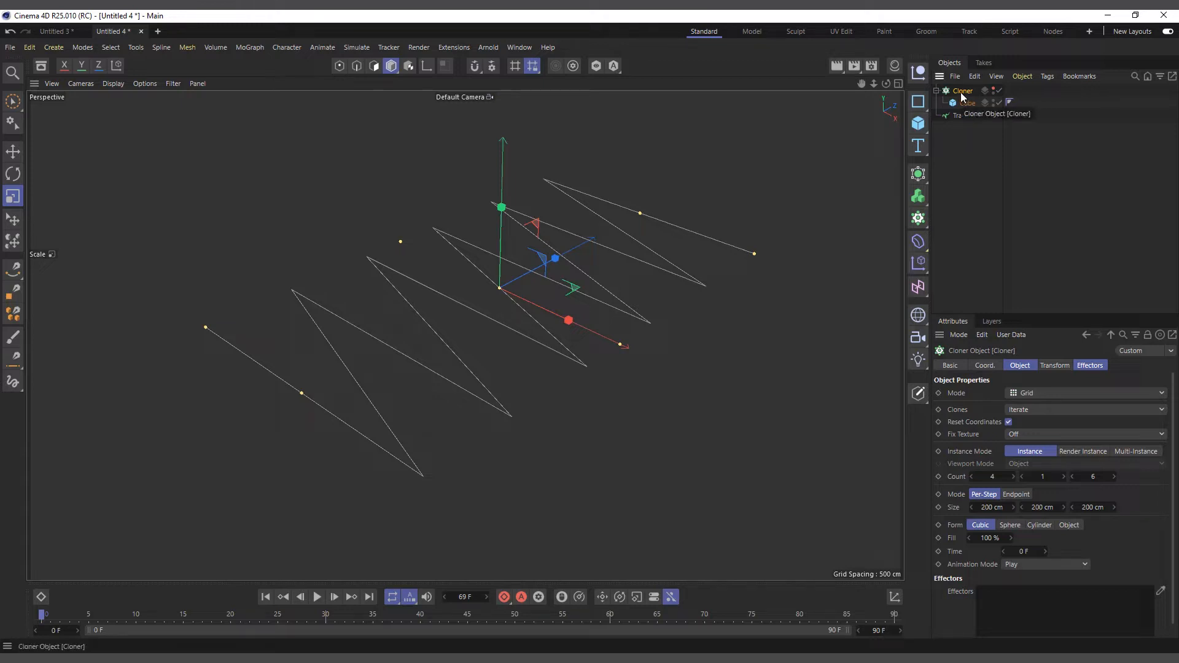
Duplicate the Cloner below the Tracer, make the copy editable, and expand it to its individual cubes
left_click(936, 90)
left_click_drag(953, 92, 961, 117, "ctrl")
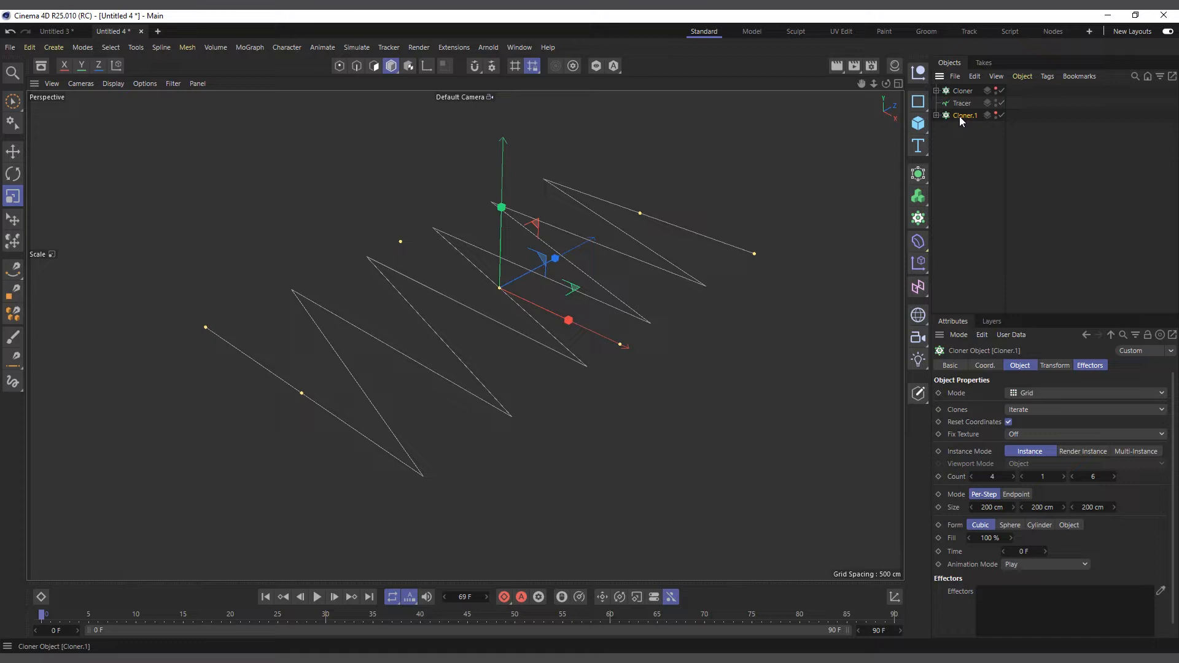
key("c")
left_click(935, 115)
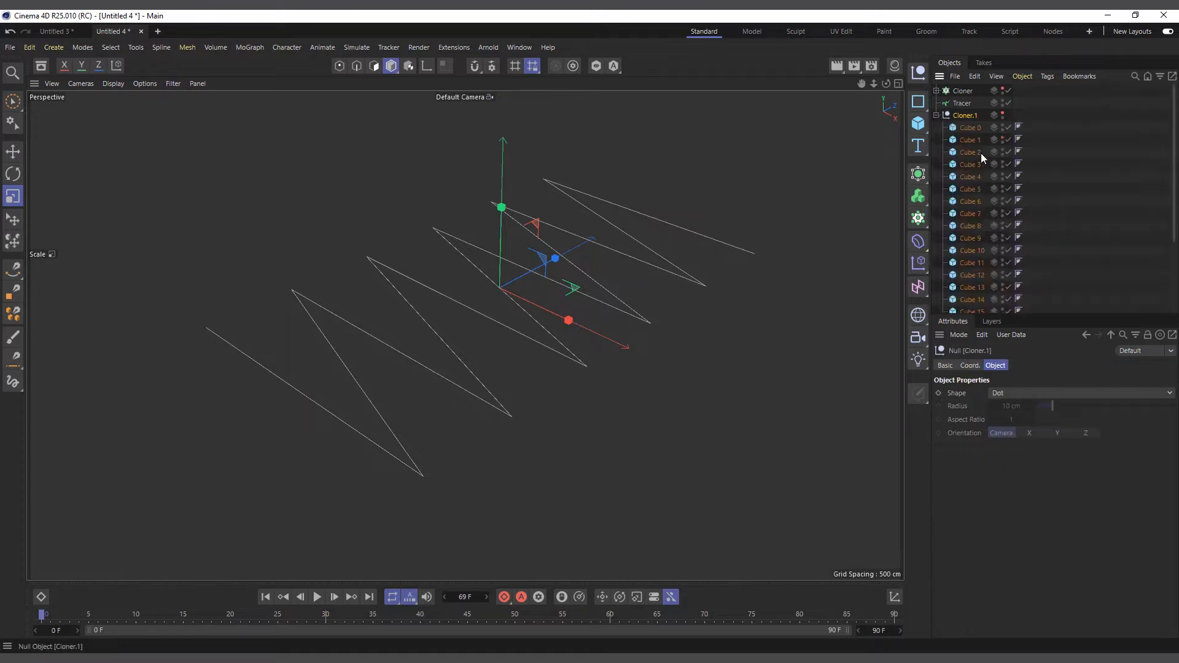
left_click(971, 131)
scroll(979, 197, "down", 2)
scroll(968, 263, "up", 2)
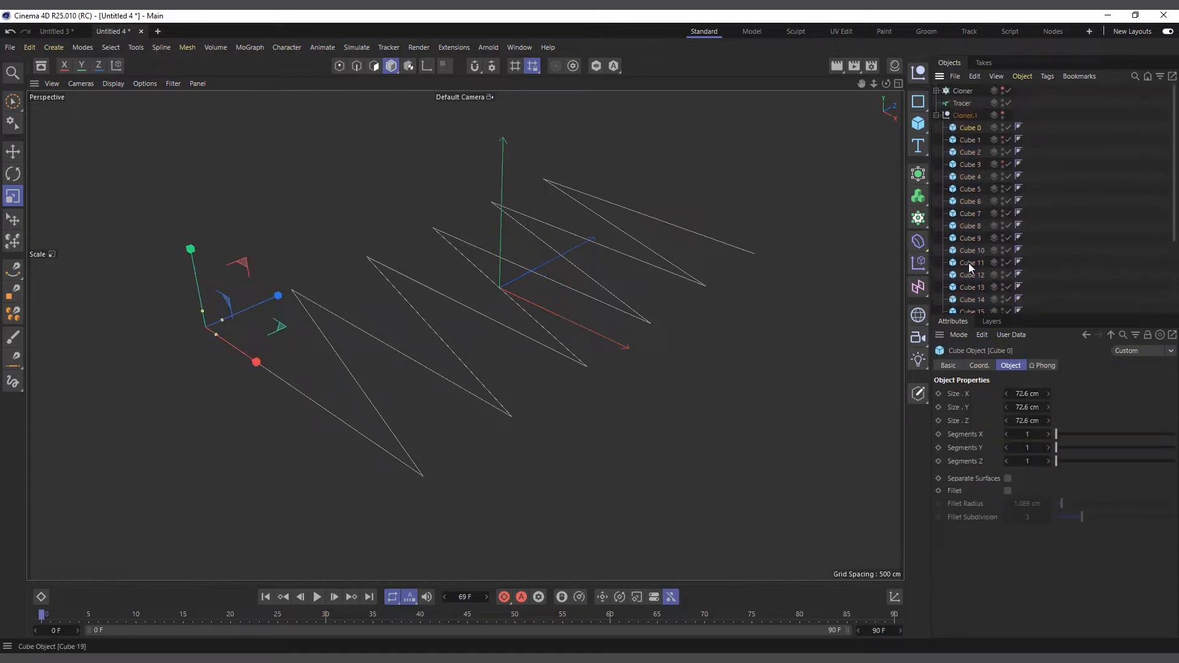
Remove the Cloner from the Tracer's Trace Link list
left_click(961, 105)
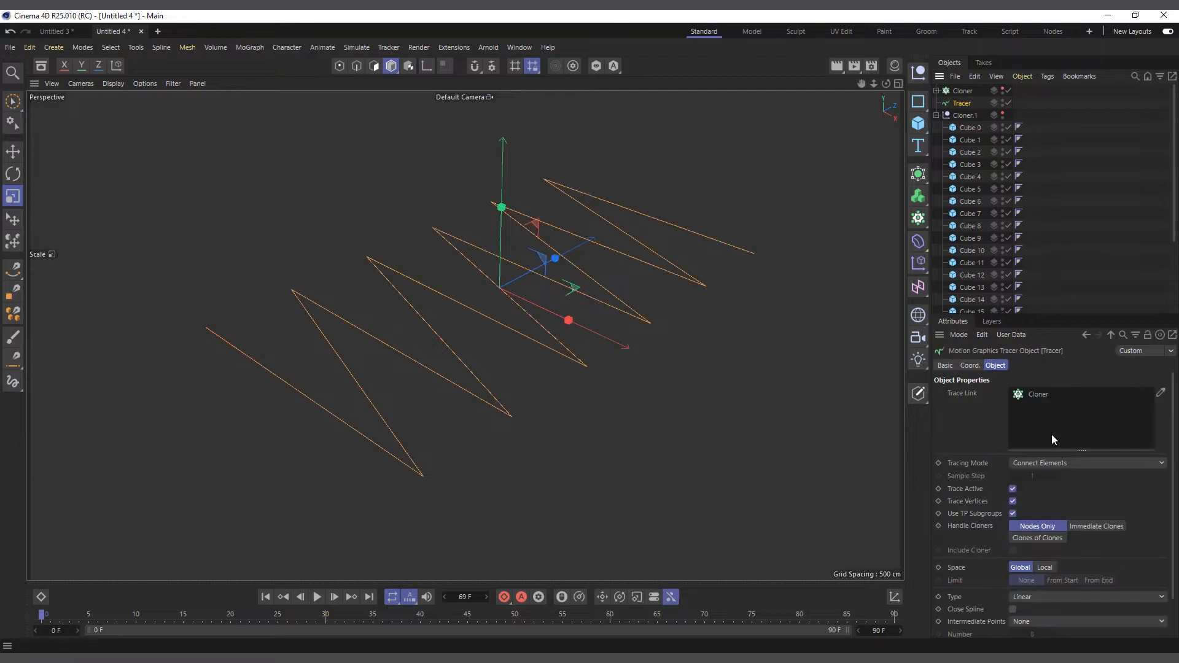
left_click(1037, 397)
key("Delete")
left_click(973, 128)
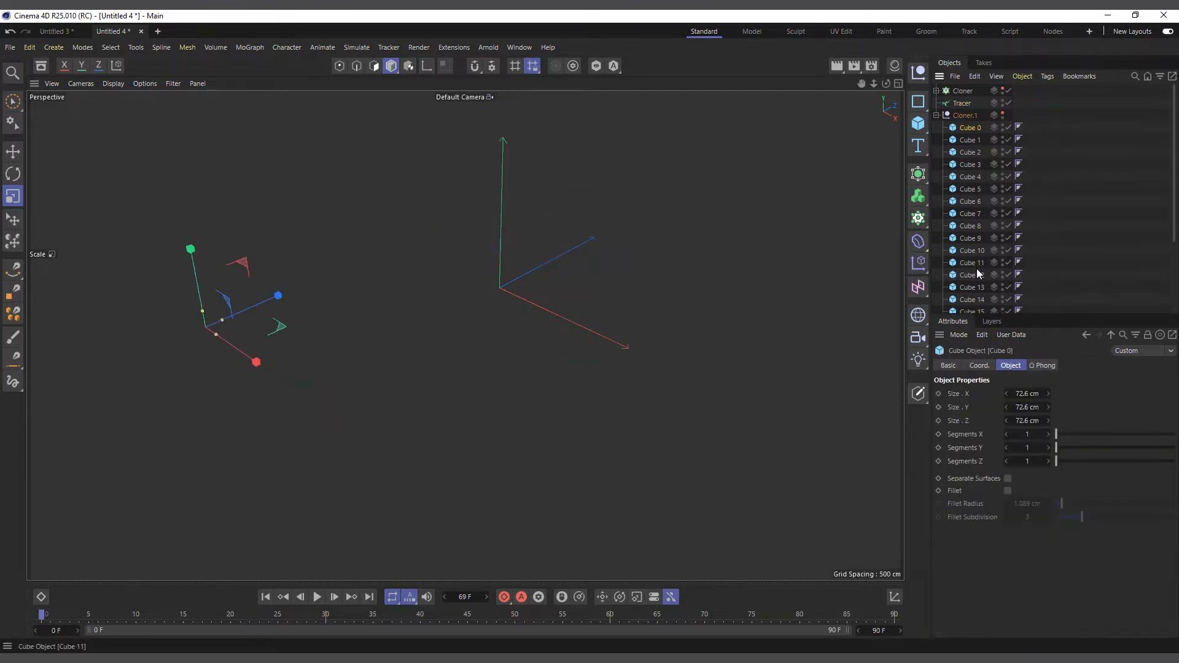
scroll(976, 270, "down", 4)
left_click(975, 307, "shift")
scroll(967, 291, "up", 4)
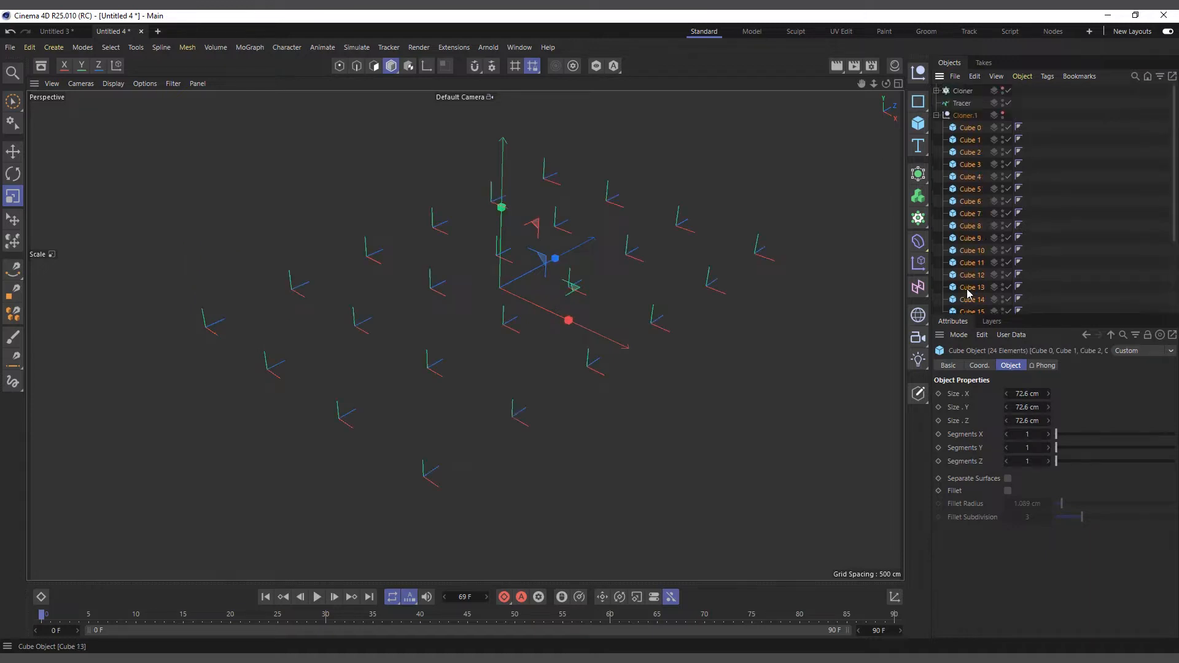
Add Cube 0 through Cube 23 to the Tracer's Trace Link list, locking its attributes while selecting the cubes
left_click(961, 104)
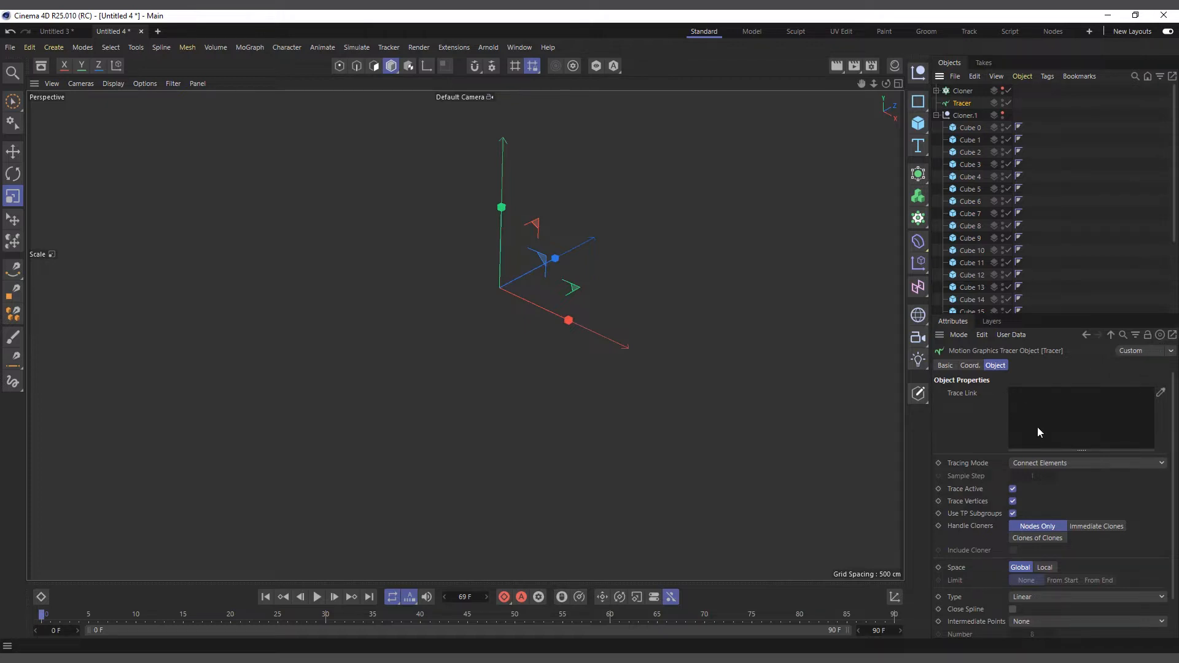
left_click(1147, 335)
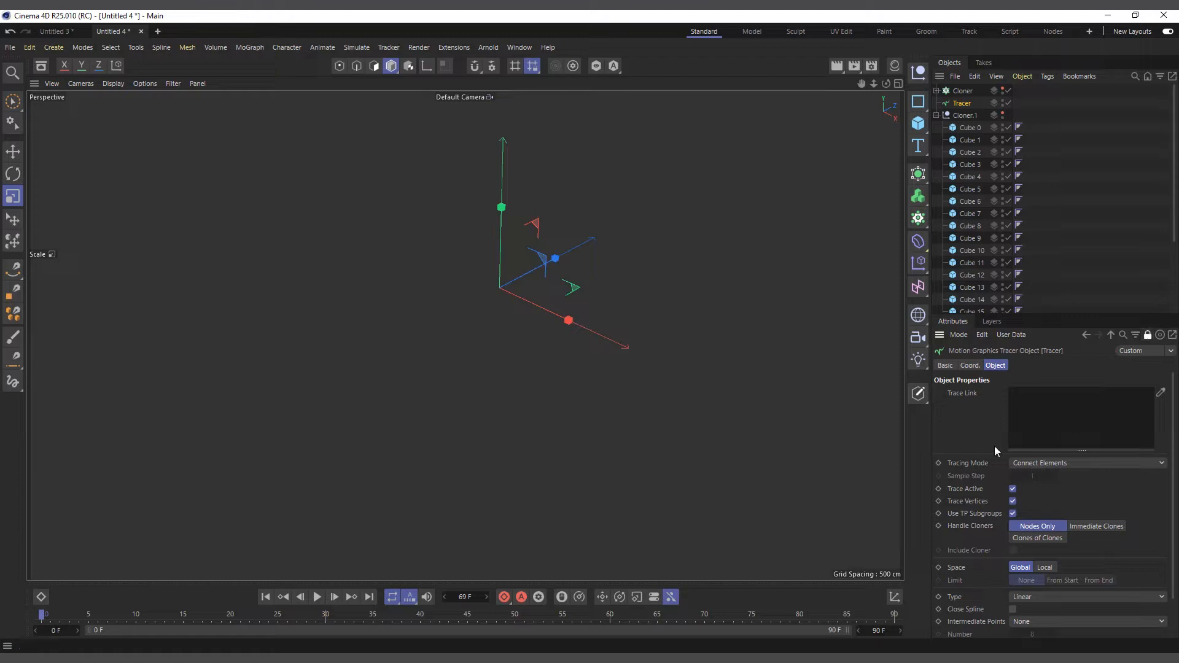
left_click(970, 129)
scroll(967, 255, "down", 4)
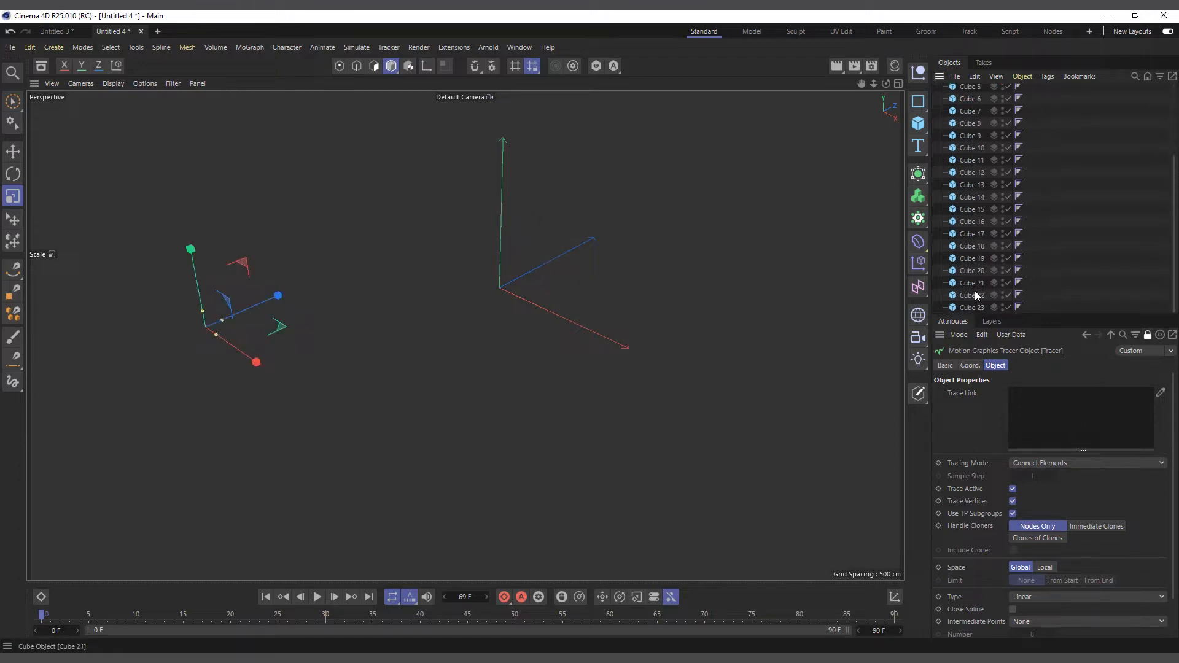
left_click(967, 308, "shift")
mouse_move(969, 165)
left_mouse_down()
mouse_move(1059, 402)
mouse_move(1052, 414)
left_mouse_up()
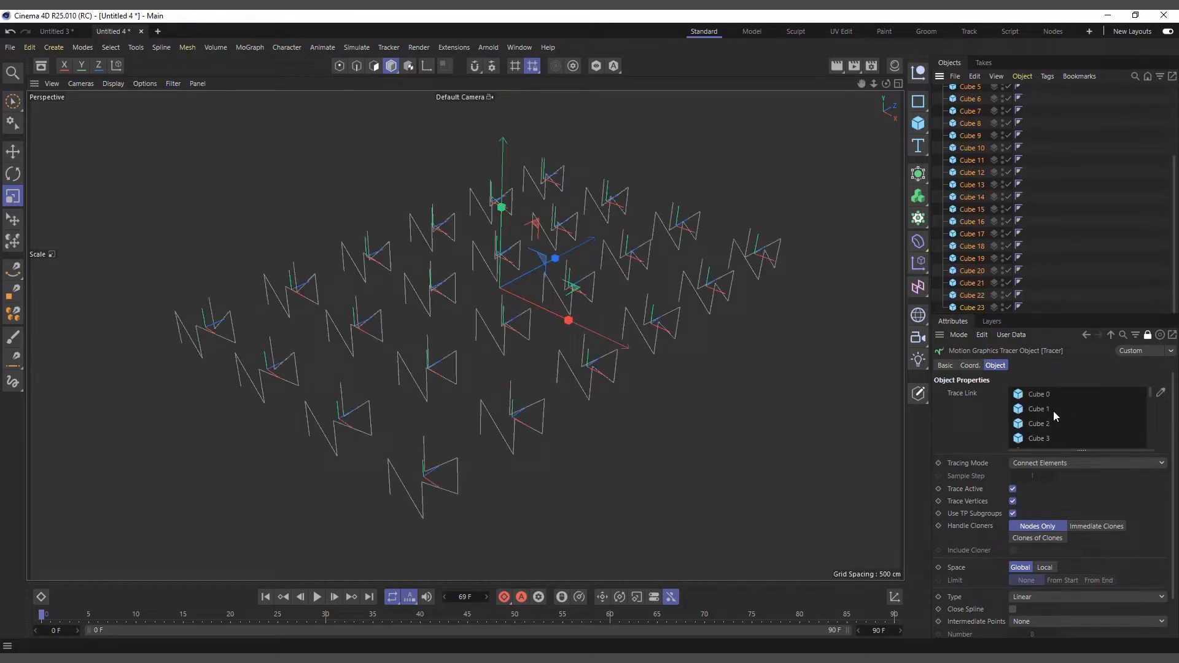
left_click(1147, 334)
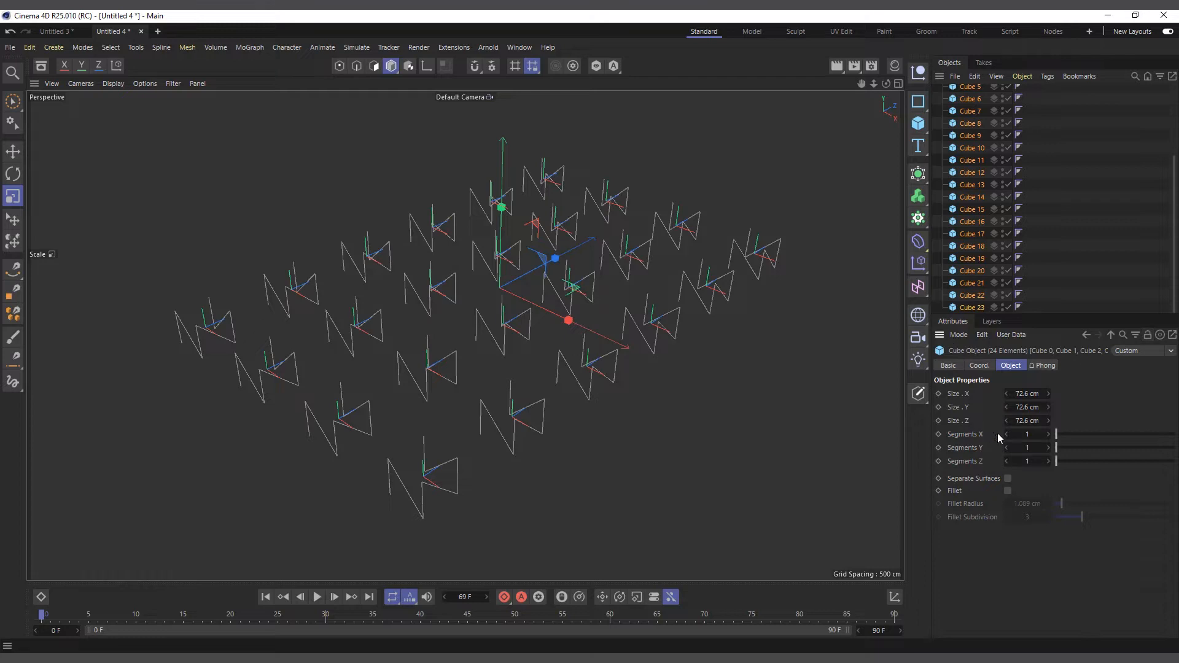
Select the Tracer and collapse the Cloner.1 hierarchy, framing the traced cube splines closely
scroll(981, 129, "up", 3)
left_click(962, 103)
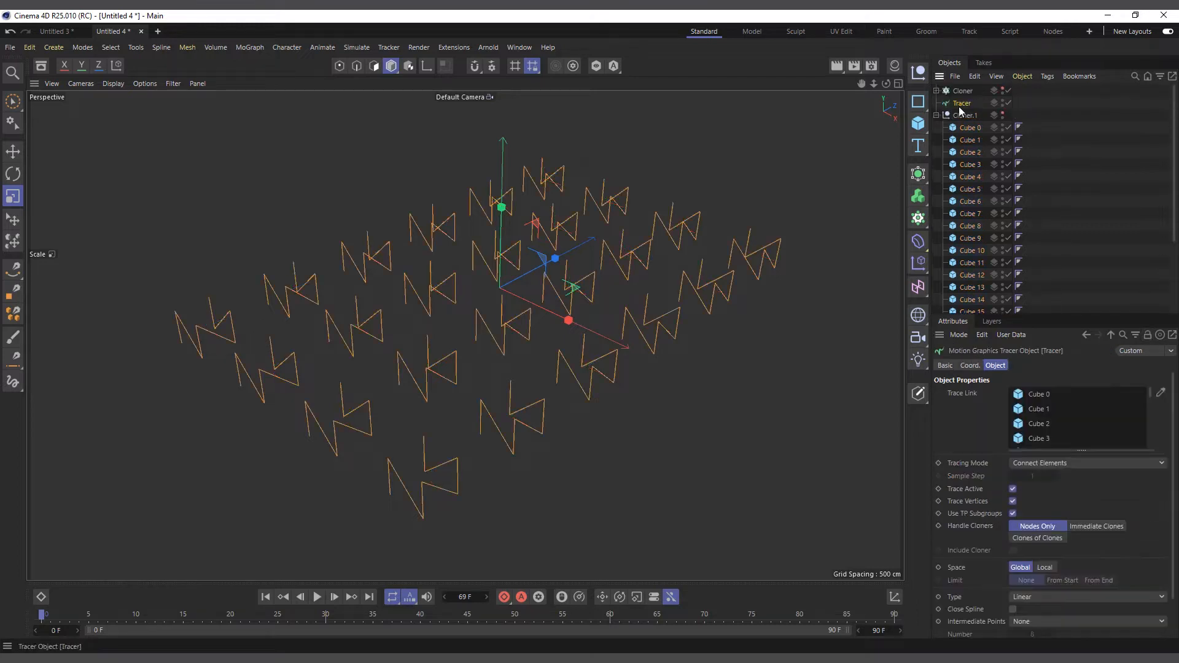
left_click(936, 115)
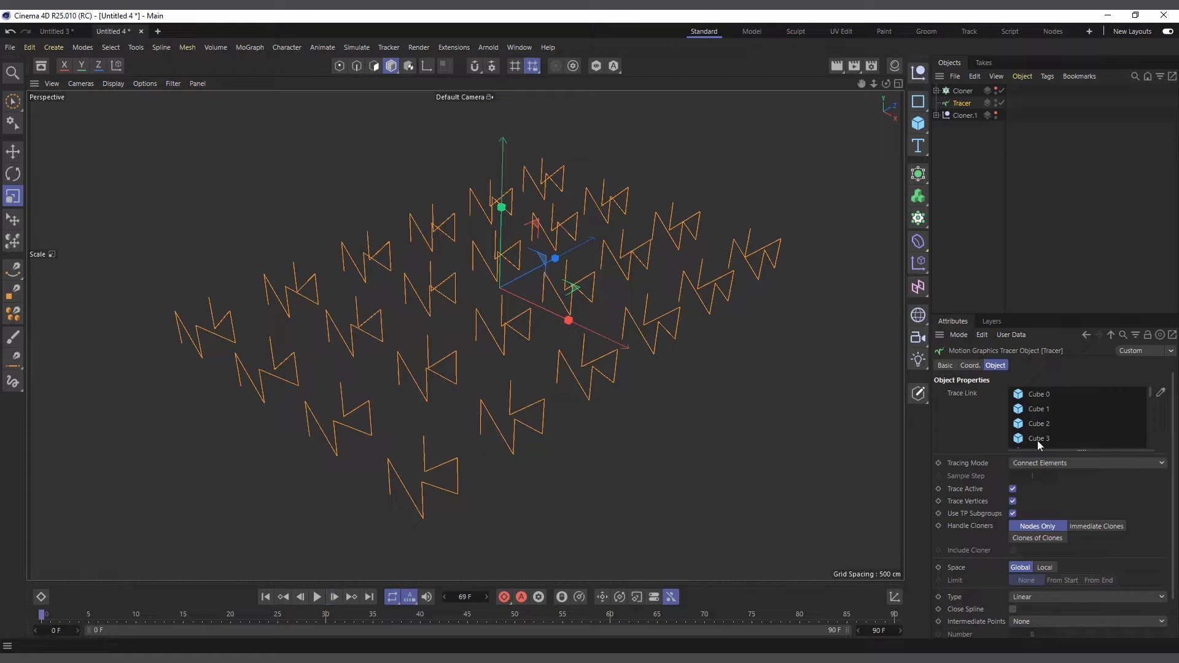
scroll(502, 470, "up", 2)
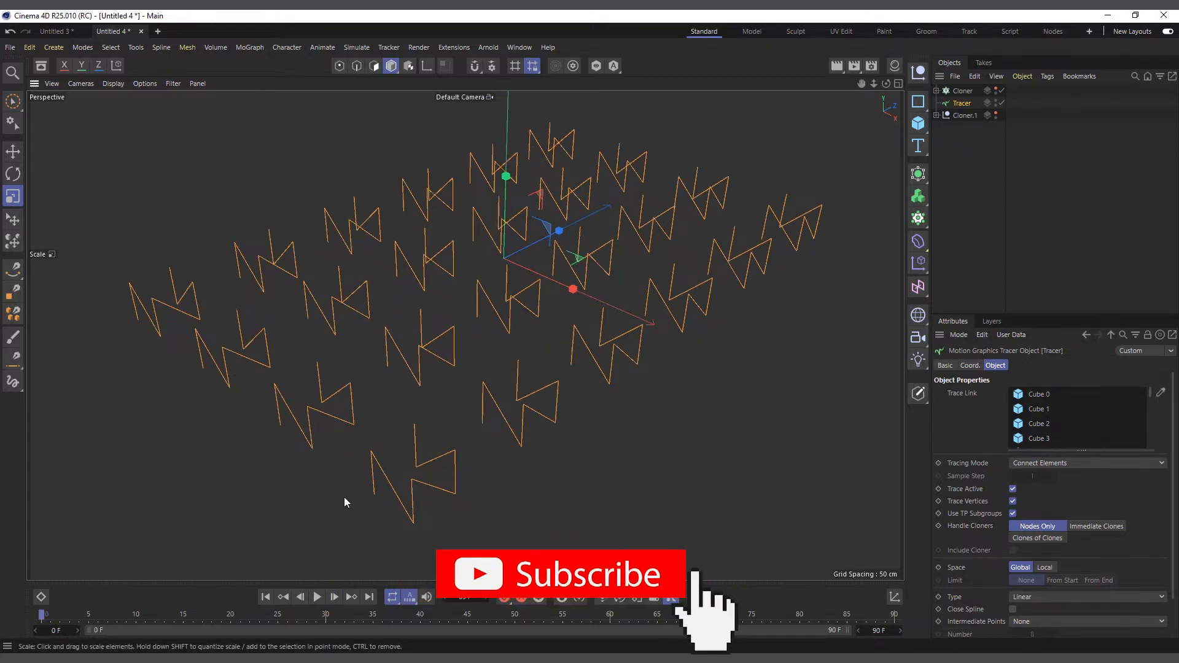
scroll(417, 506, "up", 1)
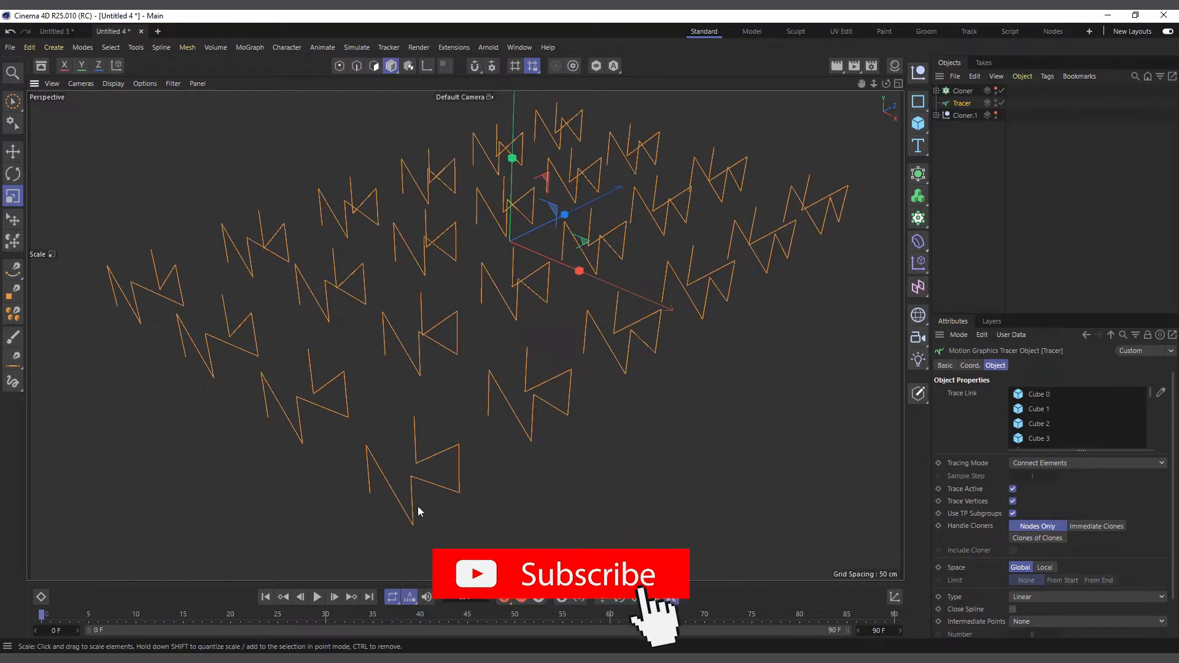
Set the Tracer's tracing mode to Connect All Objects and play the timeline briefly before rewinding it
left_click(1078, 462)
left_click(1072, 491)
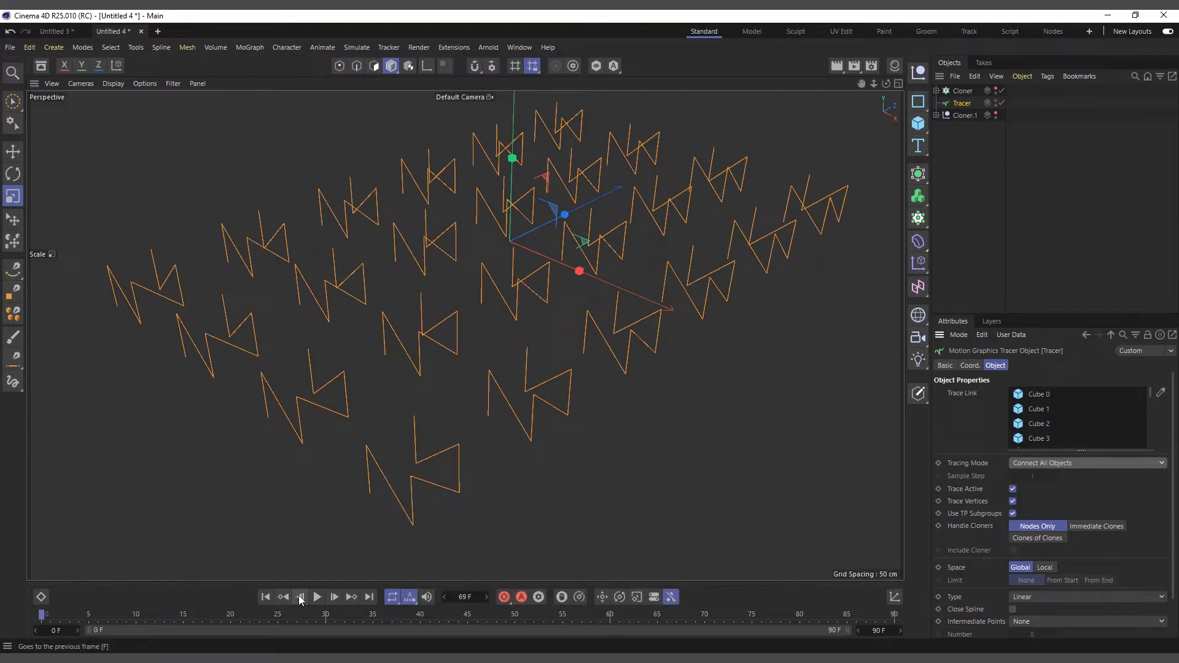
left_click(317, 597)
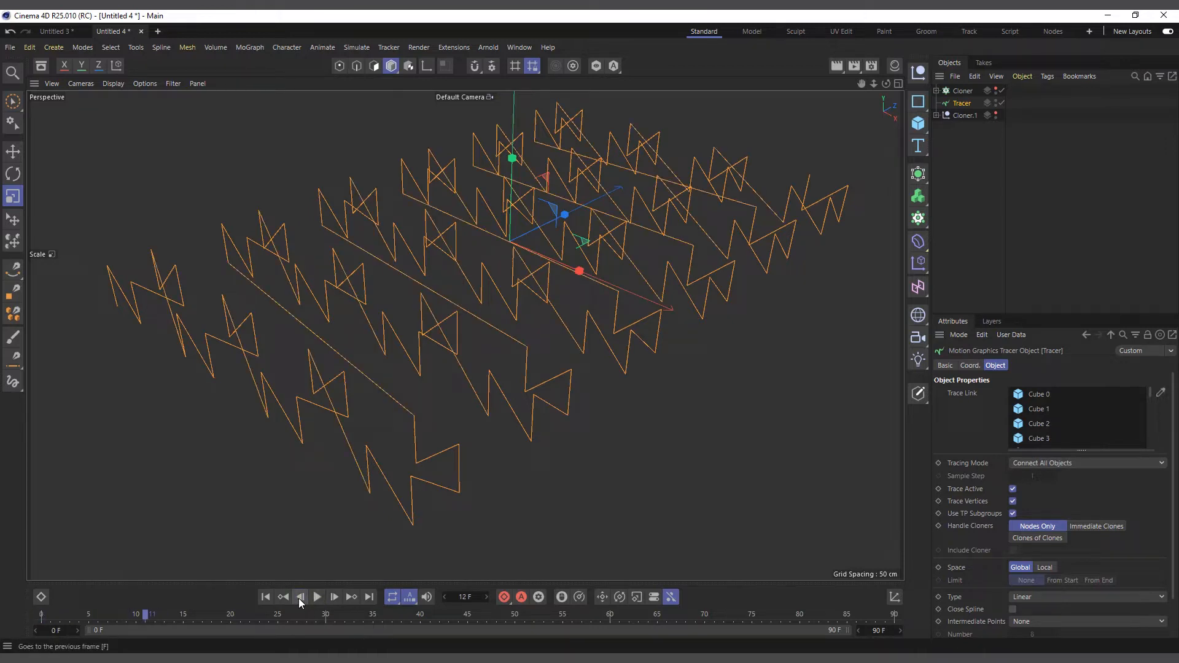
left_click(265, 596)
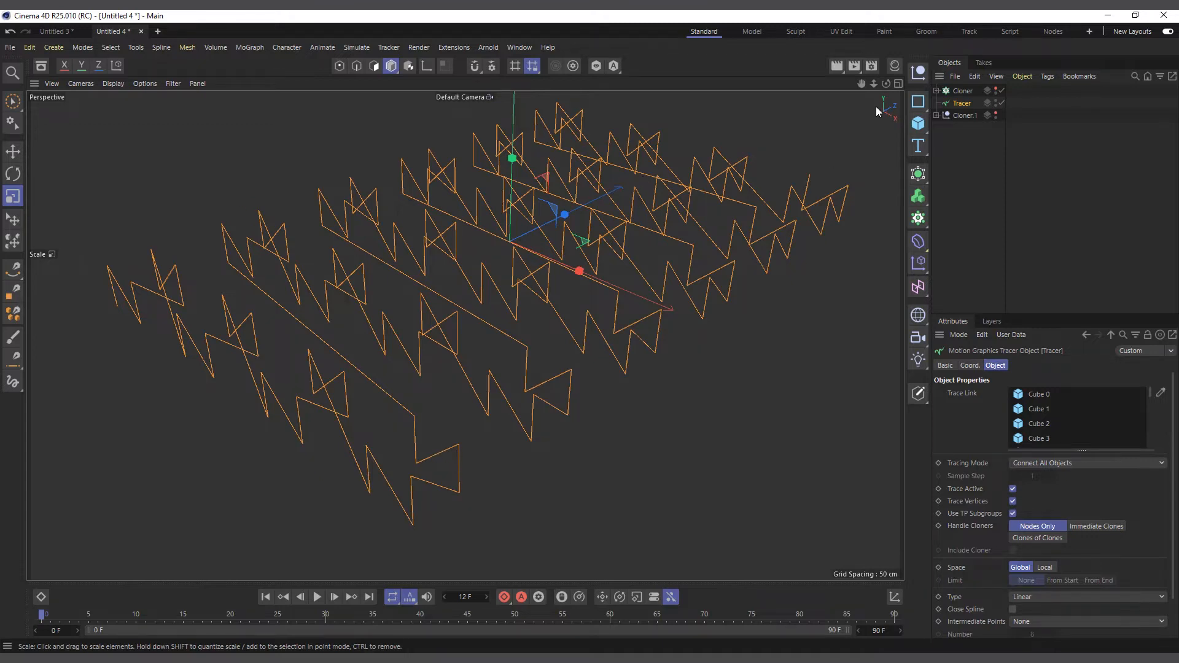
Inspect the connected splines and linked cubes, and set the Tracer's tracing mode to Trace Paths
left_click_drag(884, 86, 914, 82)
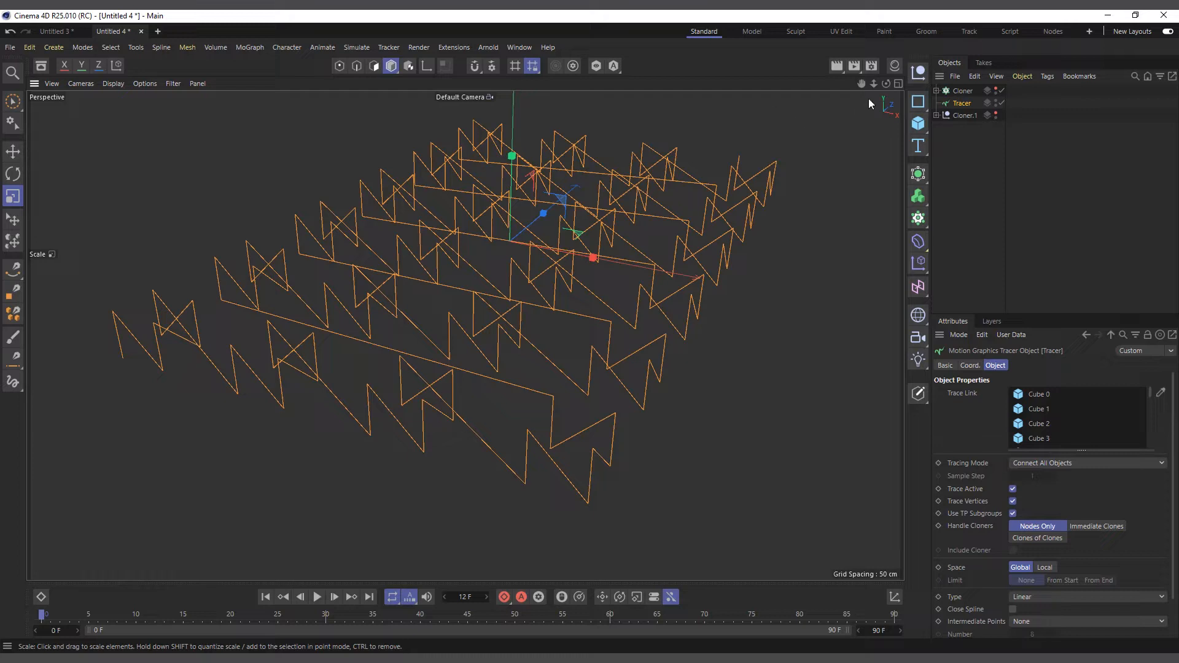
left_click_drag(886, 84, 838, 104)
scroll(514, 215, "down", 2)
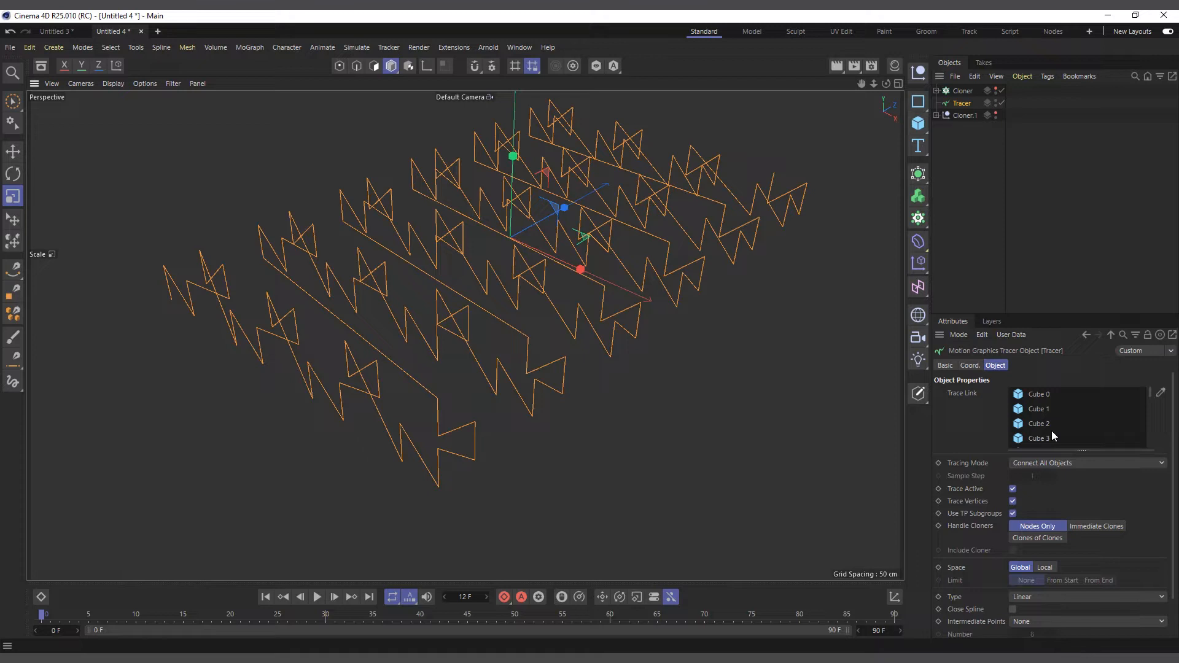
scroll(1051, 431, "down", 3)
scroll(582, 327, "down", 1)
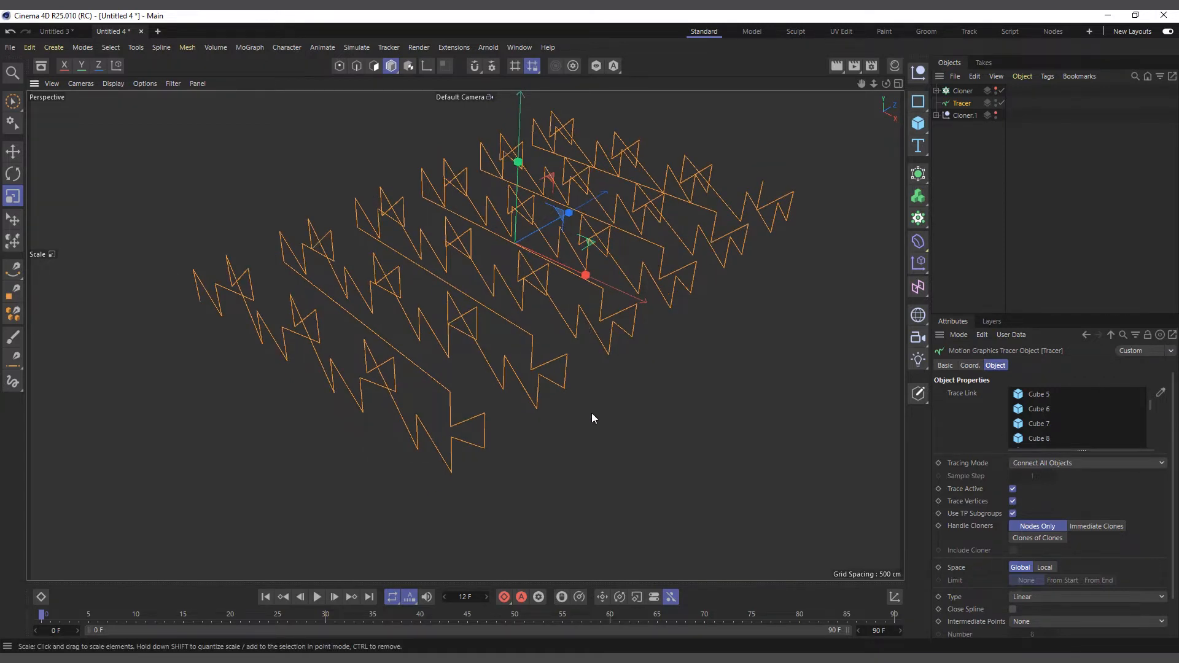
left_click(1075, 463)
left_click(1058, 474)
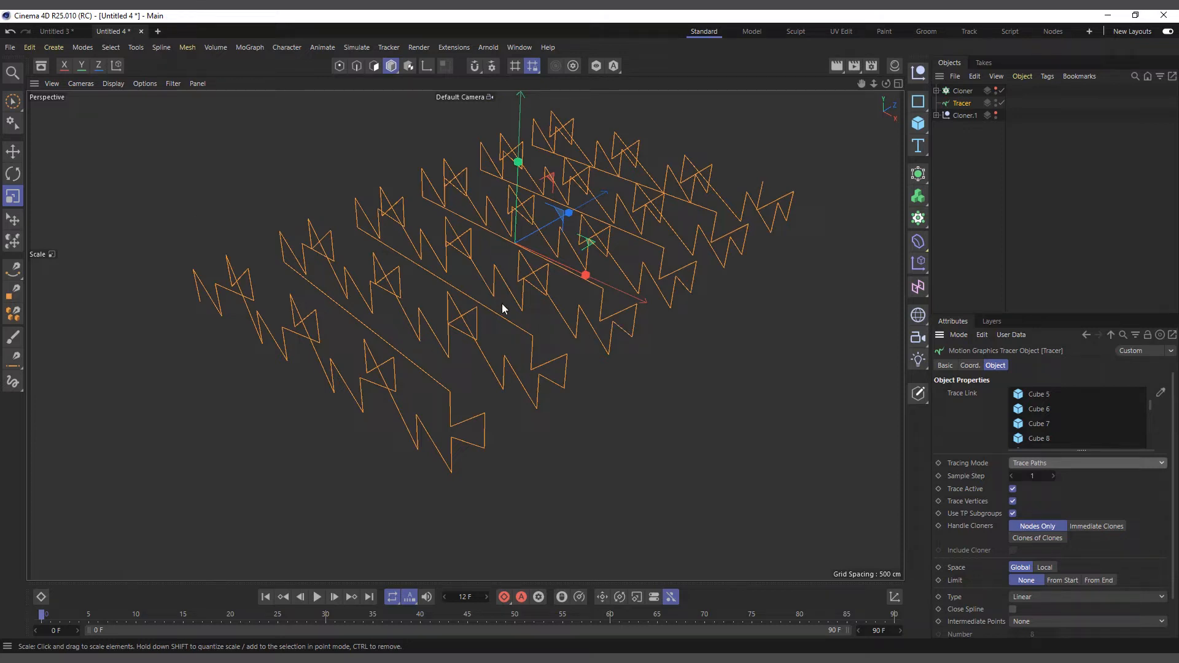
Switch to the Untitled 3 scene and preview the sphere's animation from the start
left_click(64, 31)
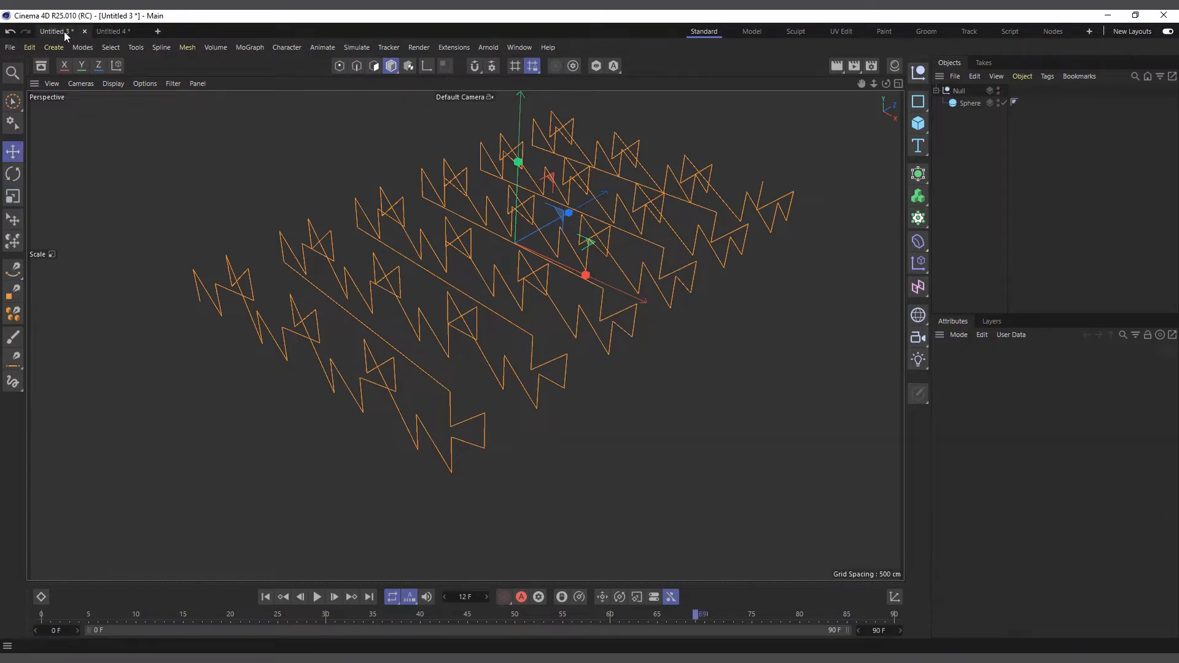
left_click(265, 600)
left_click(319, 596)
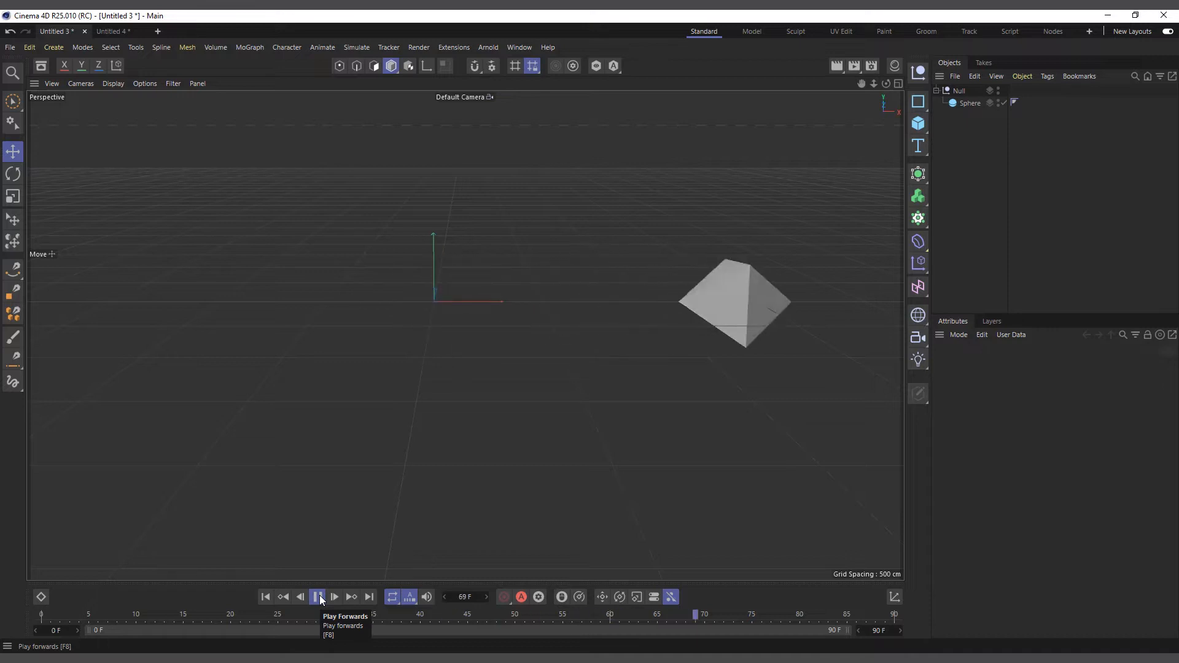
left_click(319, 597)
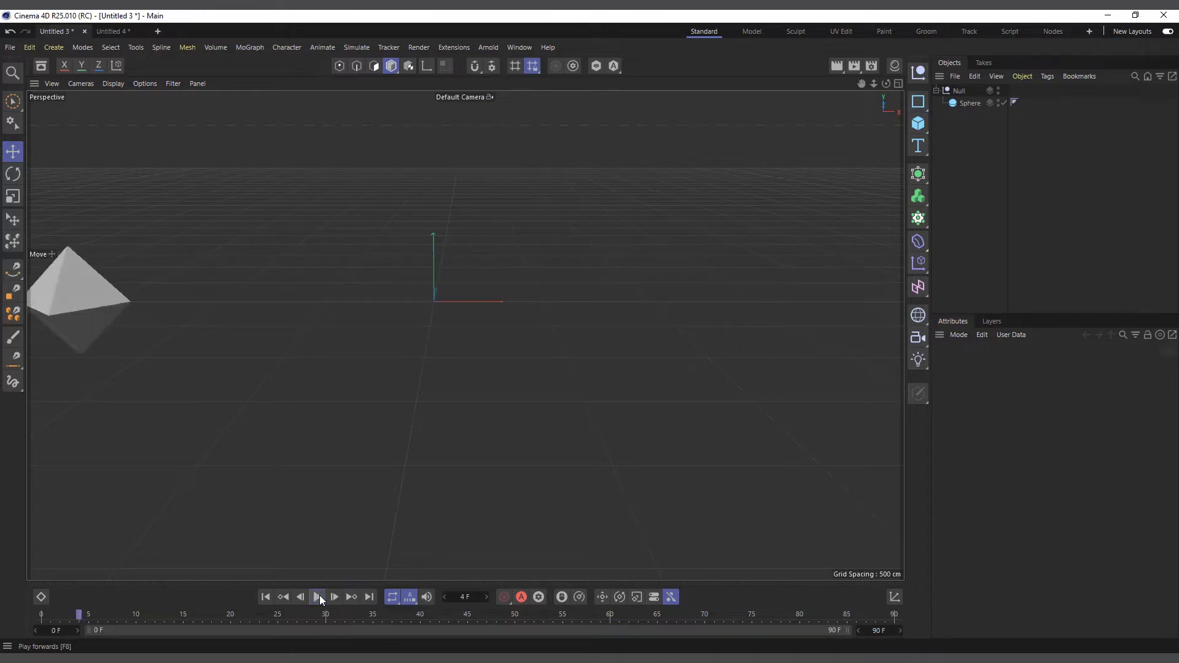
Add a MoGraph Tracer linked to the Sphere
left_click(973, 104)
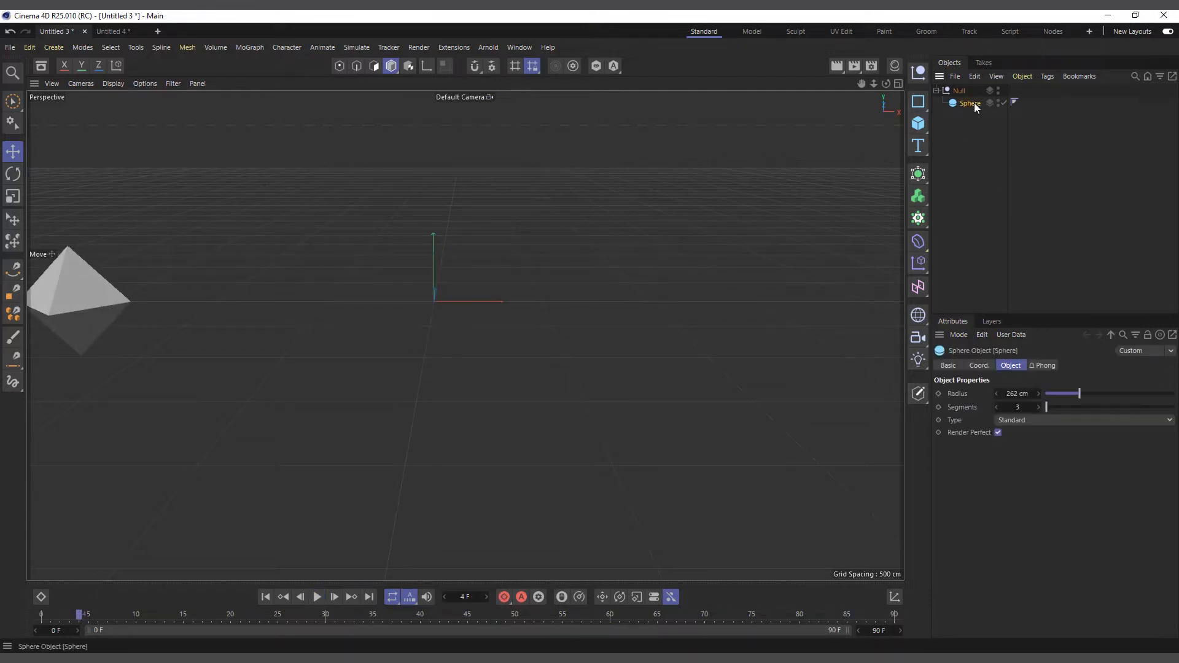
left_click(251, 47)
mouse_move(257, 67)
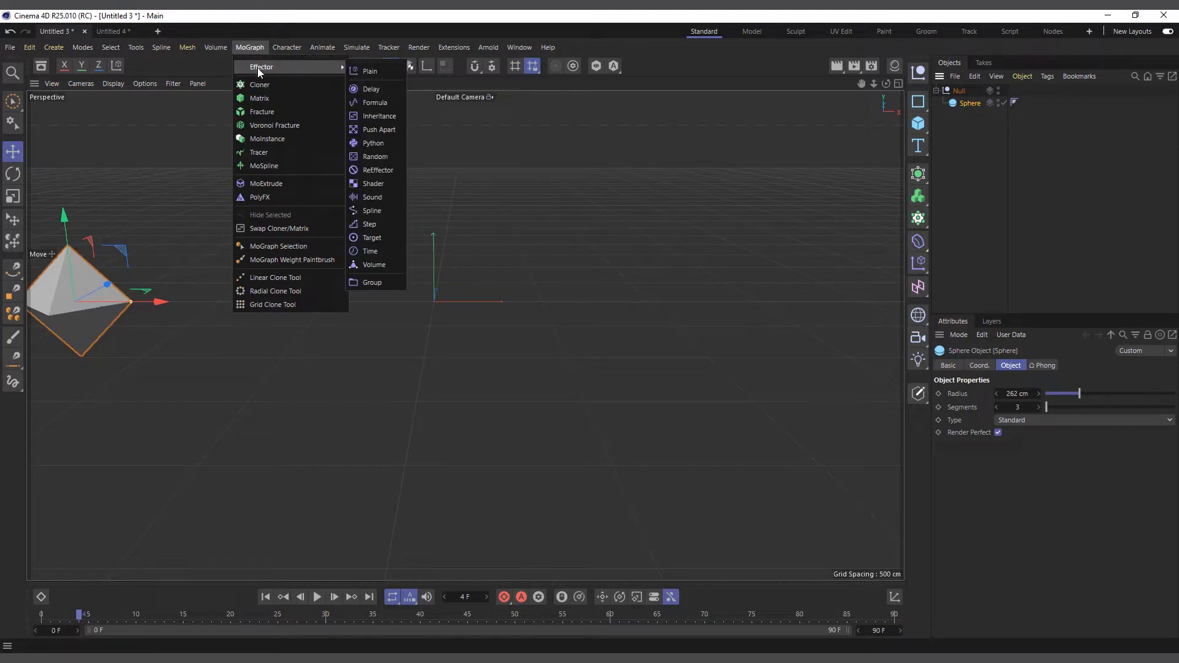
left_click(263, 153)
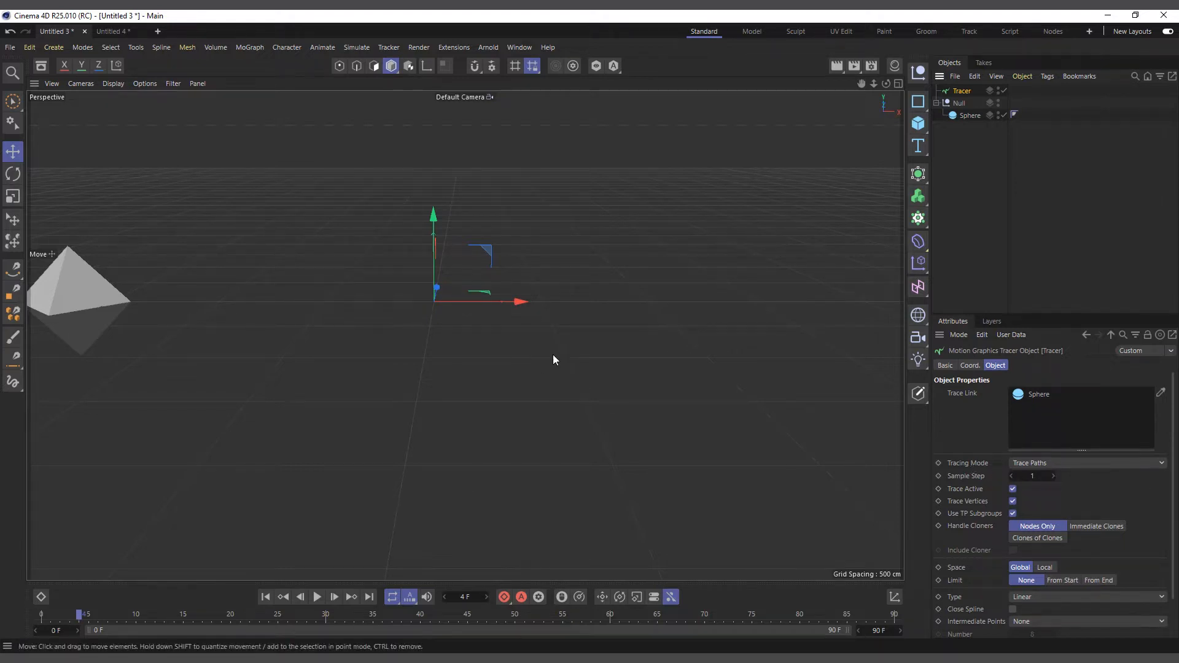
Play the animation so the Tracer draws the Sphere's vertex paths, stopping at frame 67
scroll(554, 354, "down", 2)
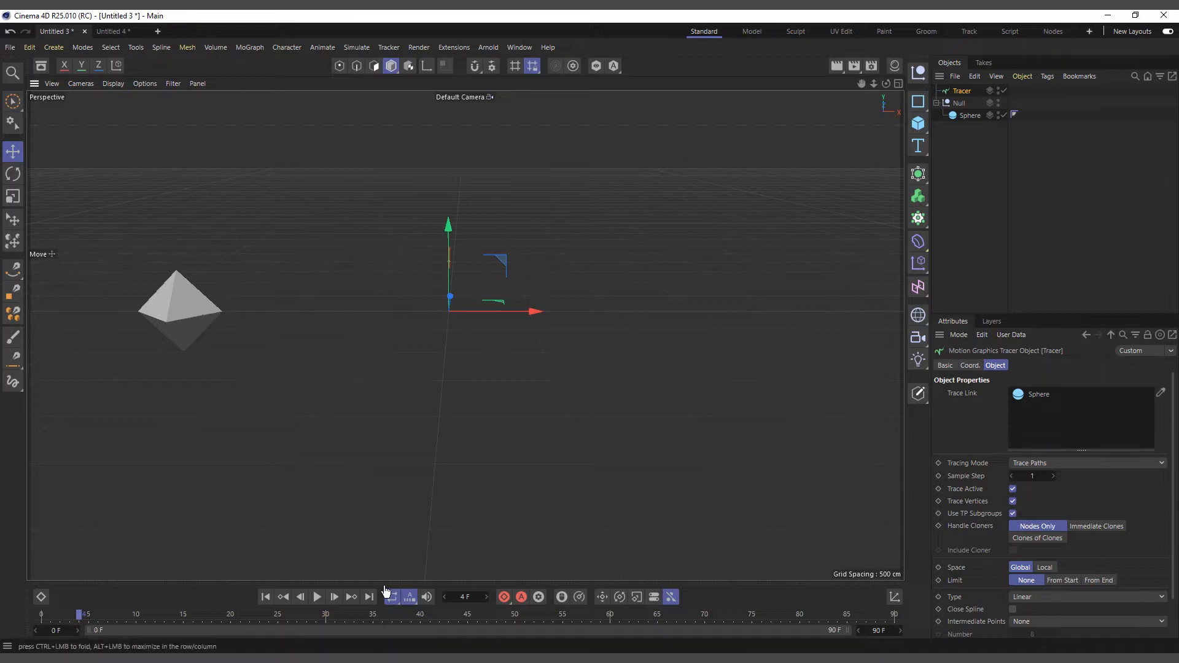
left_click(317, 598)
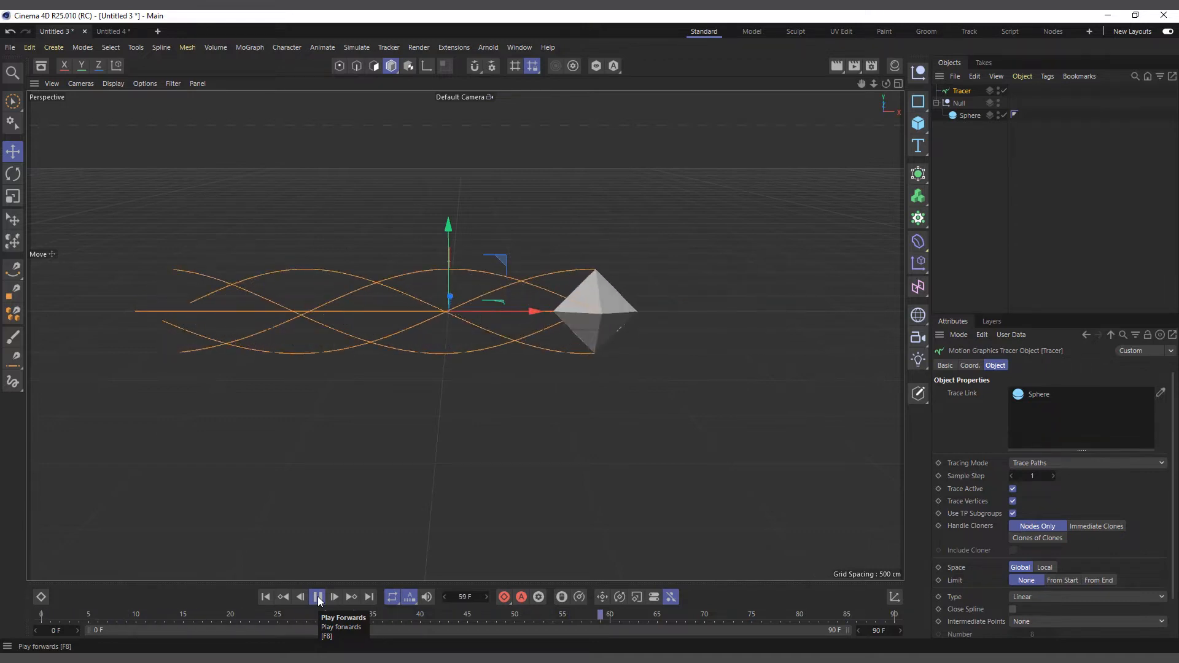
left_click(317, 596)
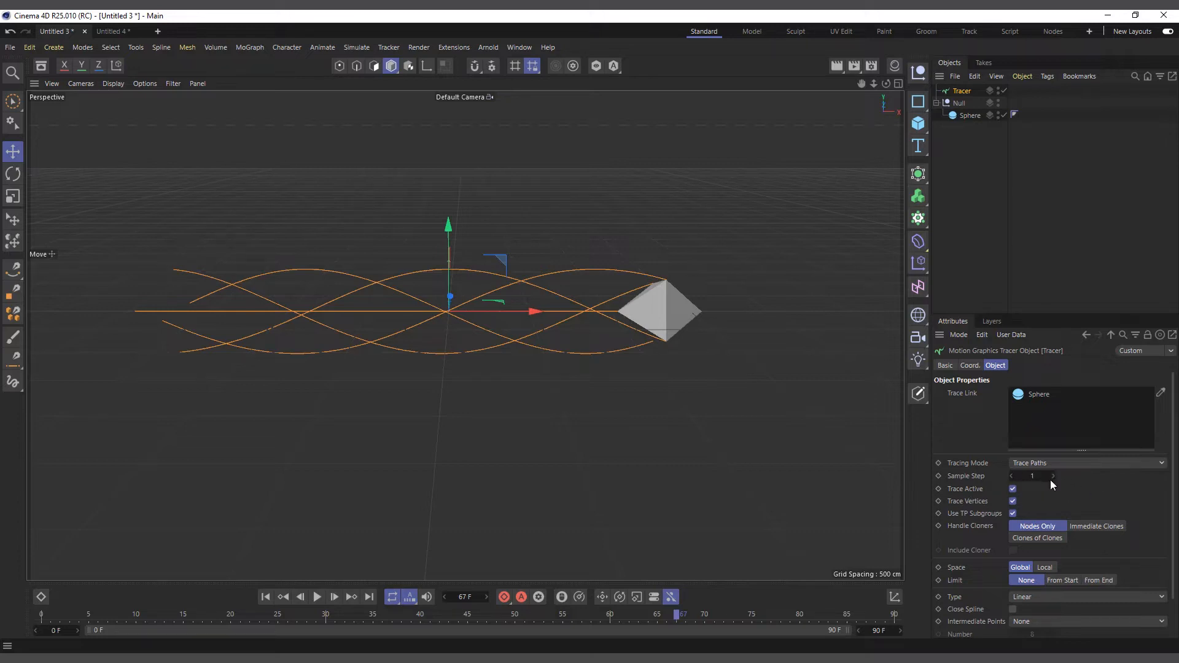
Replay the animation from the start with the Tracer's Trace Active option disabled, and re-enable the option
left_click(1012, 489)
left_click(266, 597)
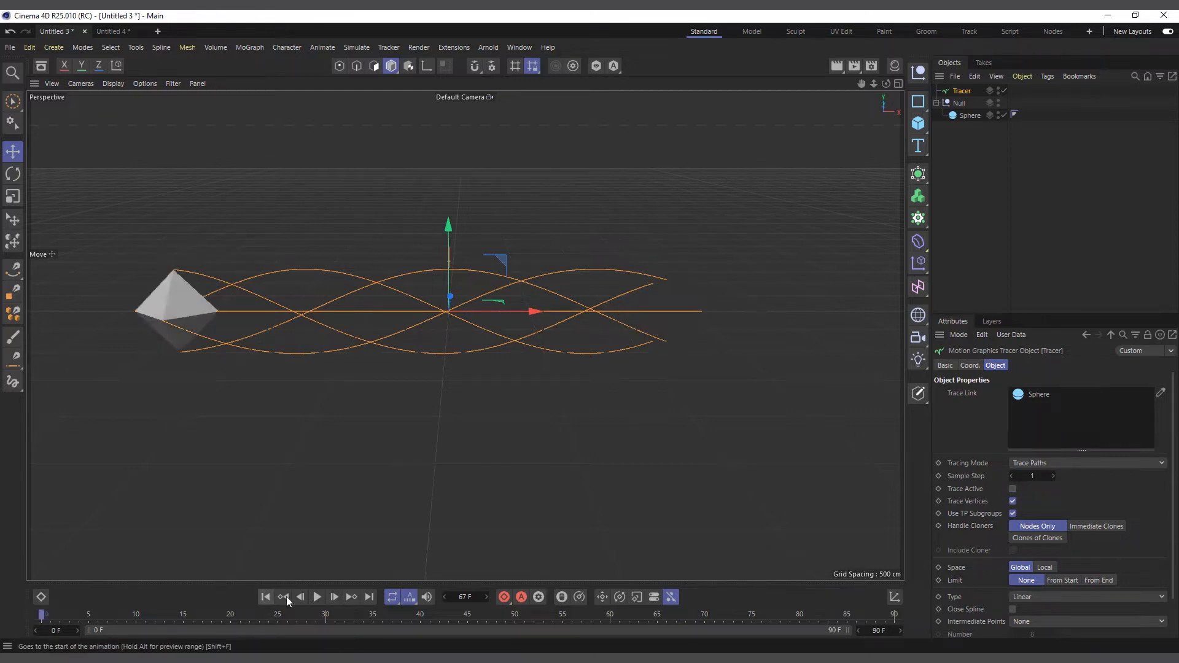
left_click(316, 596)
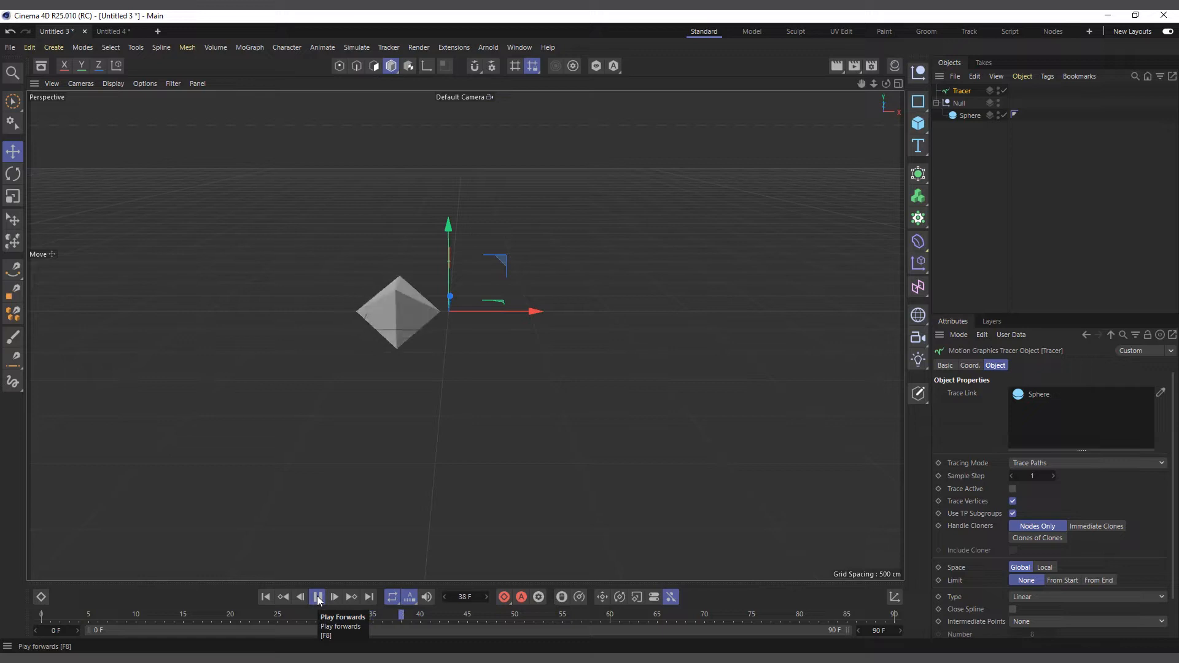
left_click(317, 597)
left_click(1013, 489)
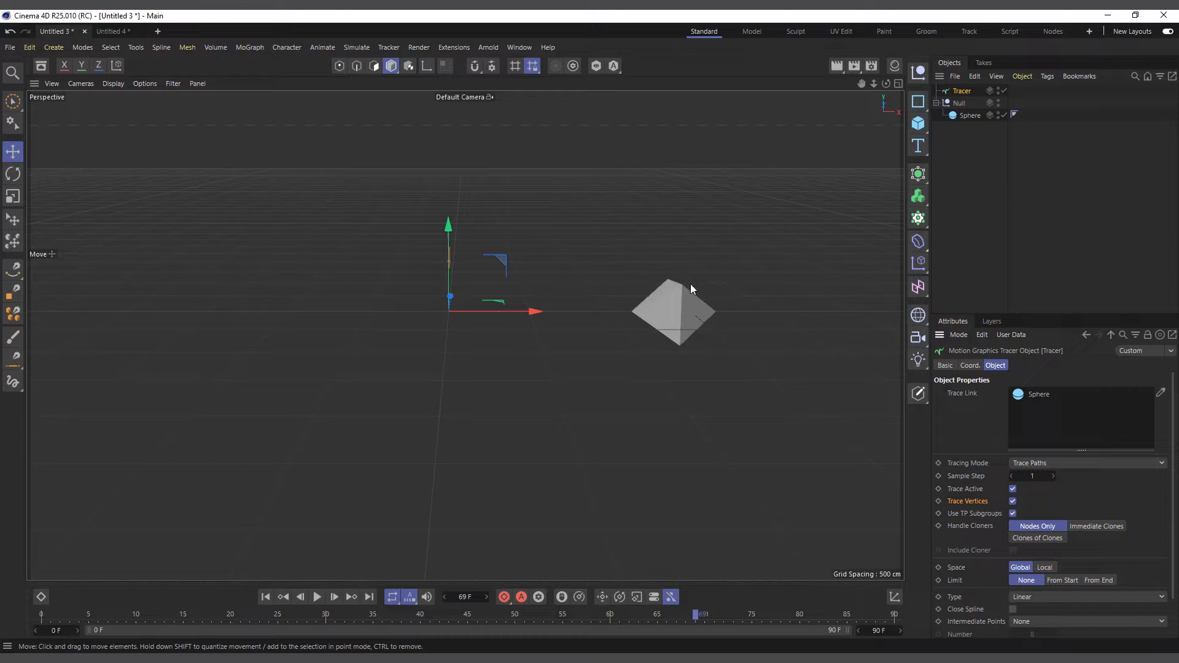
Disable Trace Vertices on the Tracer and replay the animation from the start to trace only the Sphere's centre
left_click(968, 115)
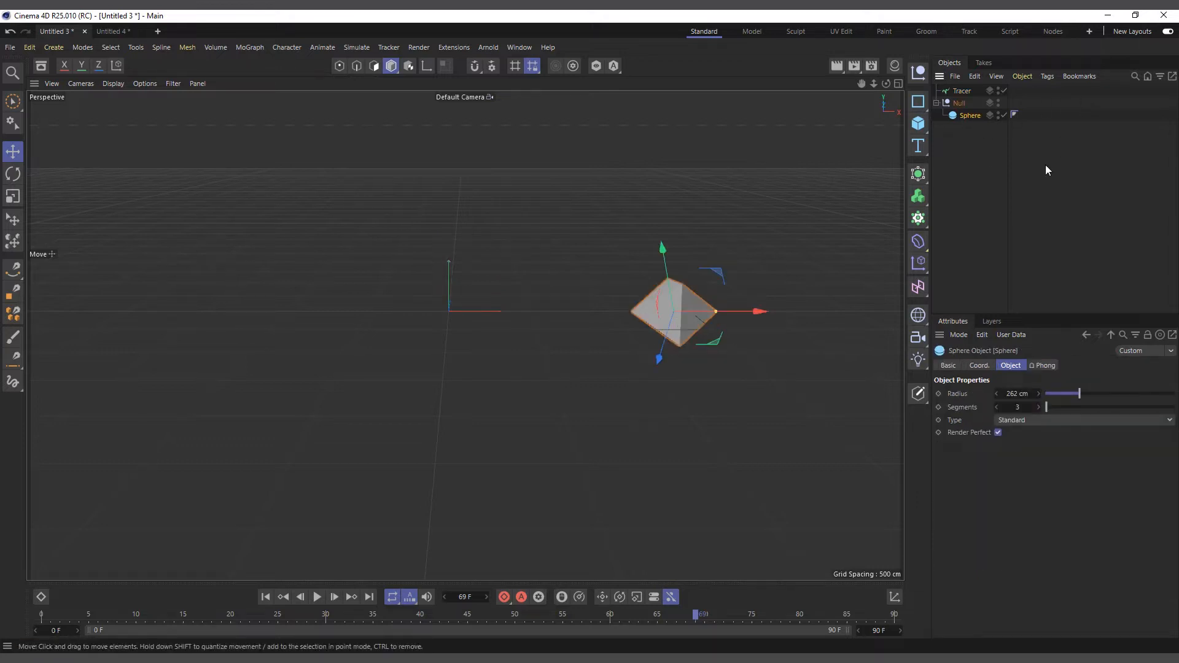
left_click(961, 91)
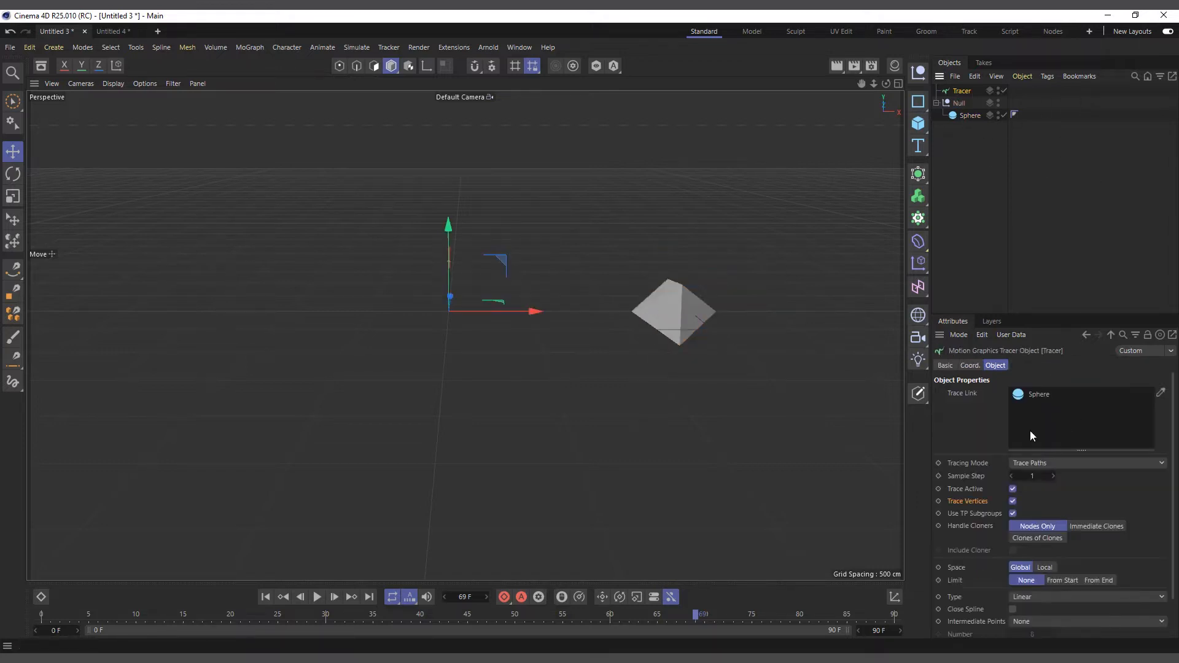
left_click(1012, 502)
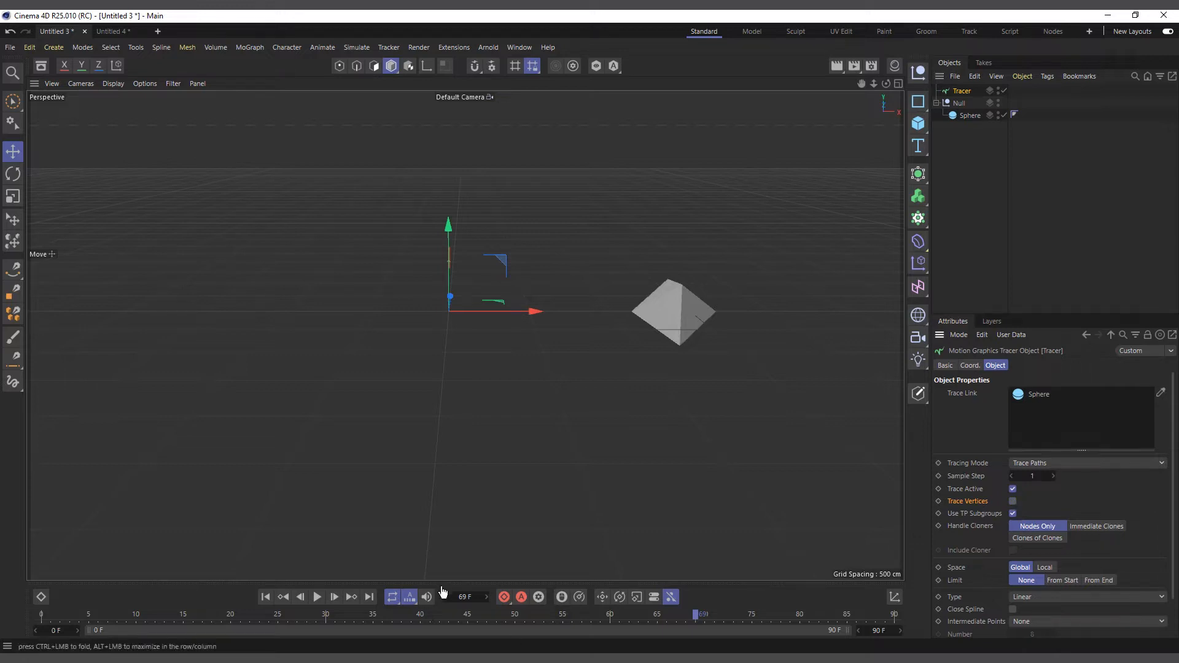
left_click(266, 597)
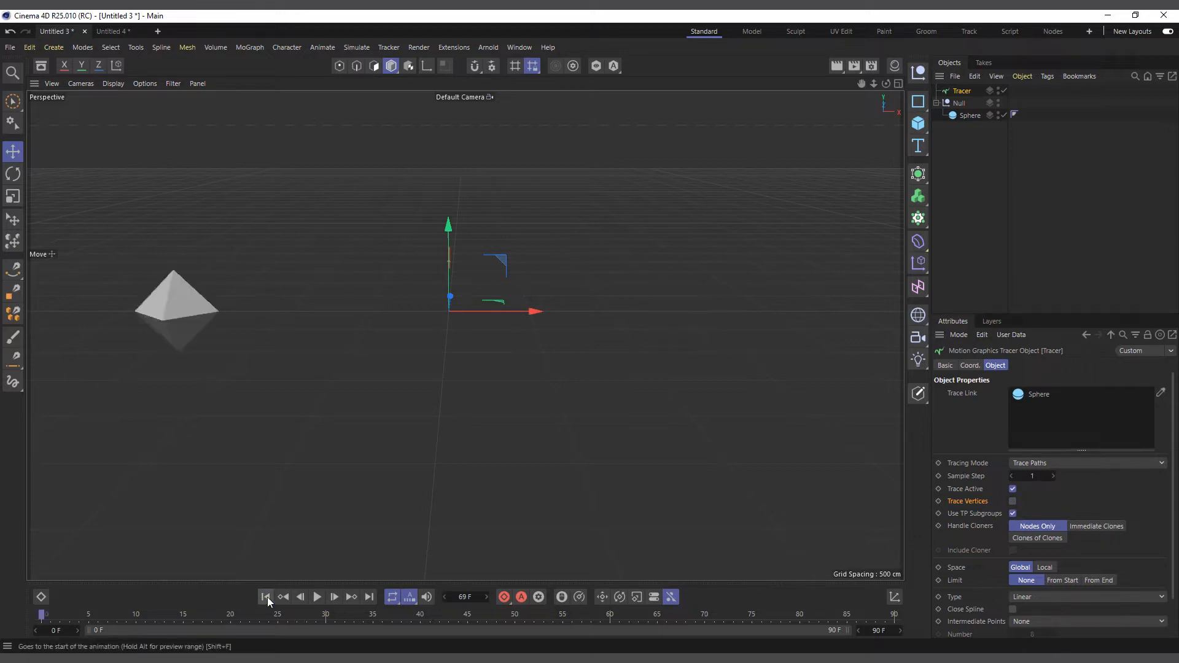
left_click(315, 597)
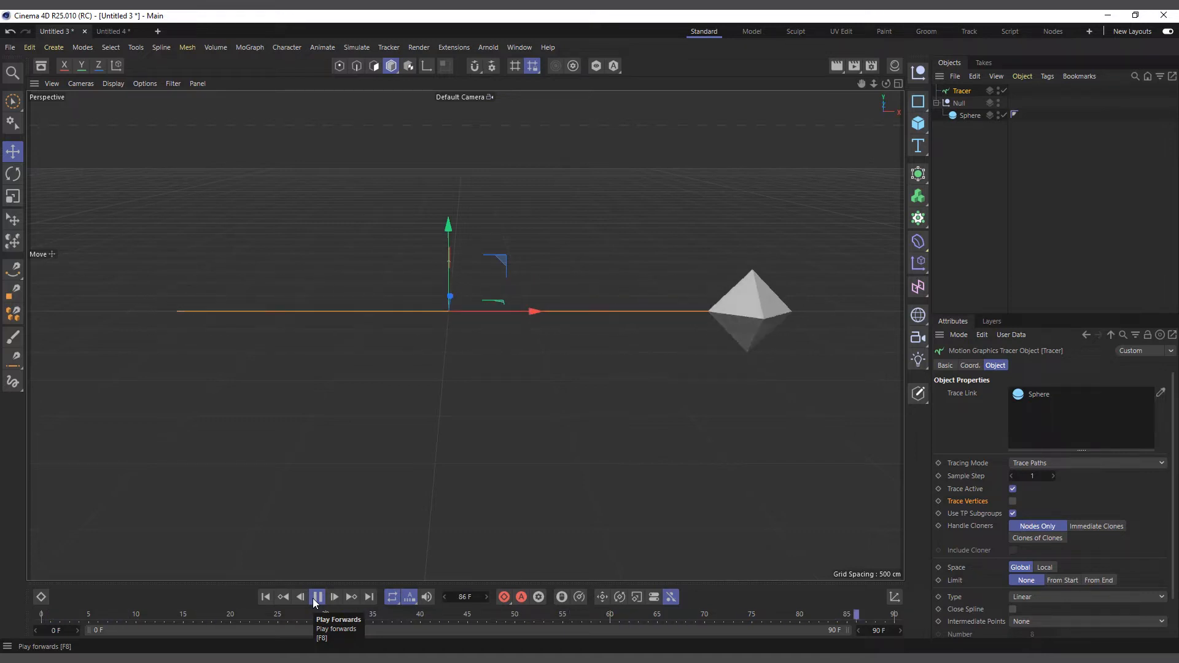
left_click(315, 598)
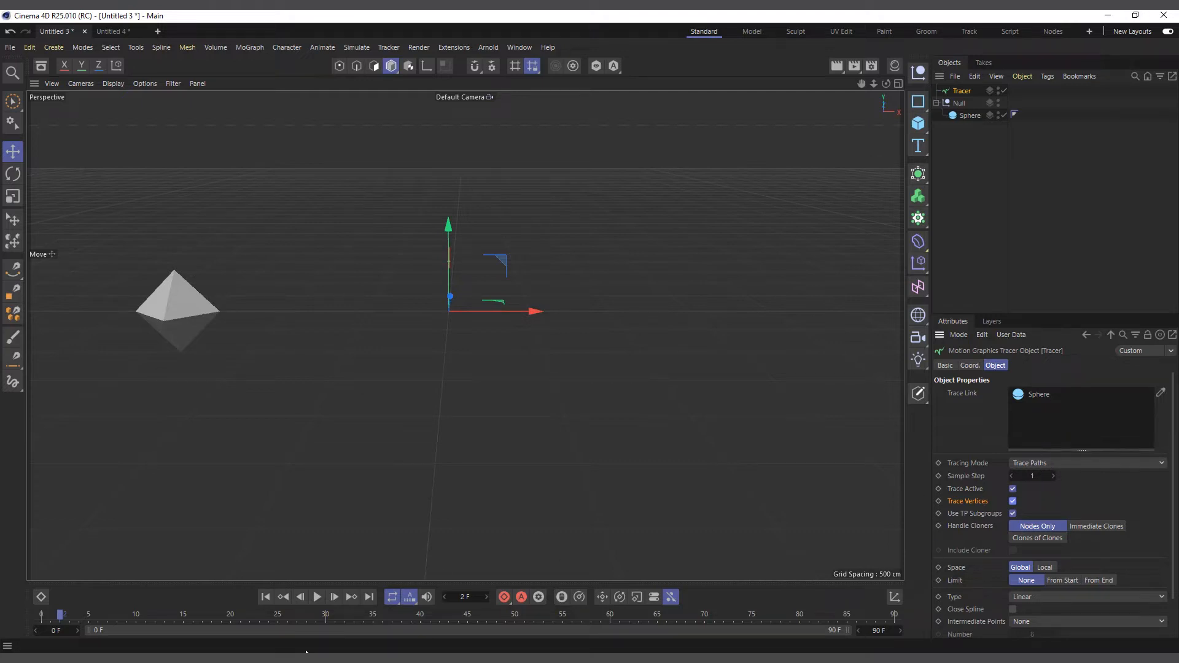
Re-enable Trace Vertices on the Tracer and play the animation to trace the Sphere's vertex paths again
left_click(317, 597)
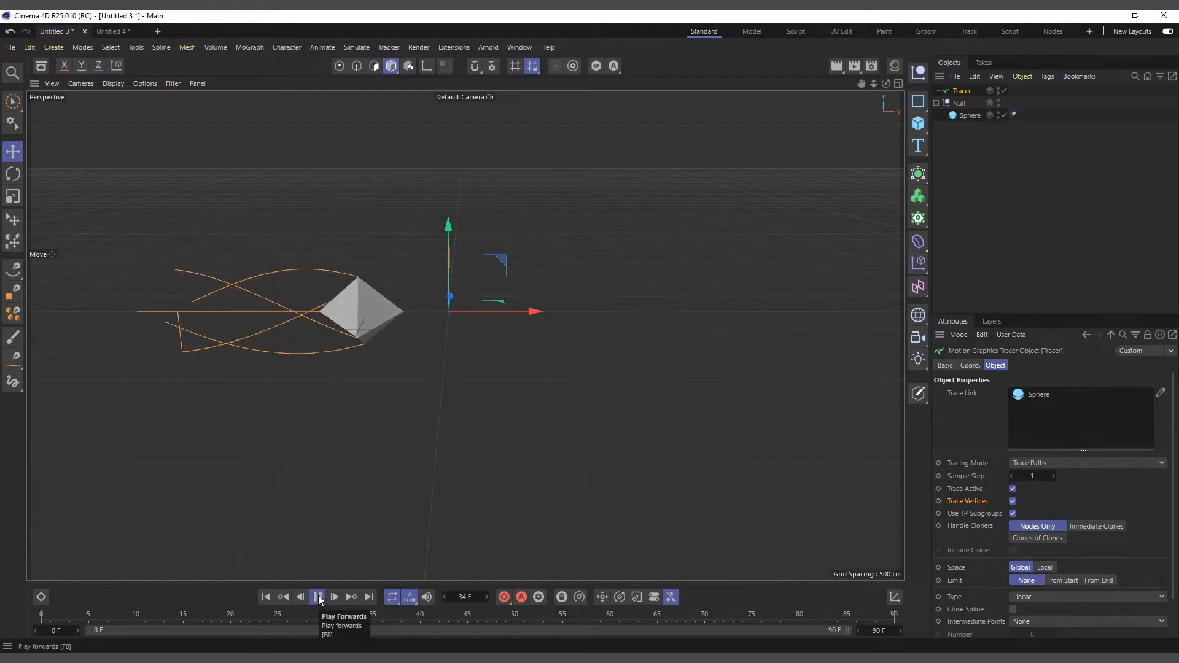
left_click(318, 597)
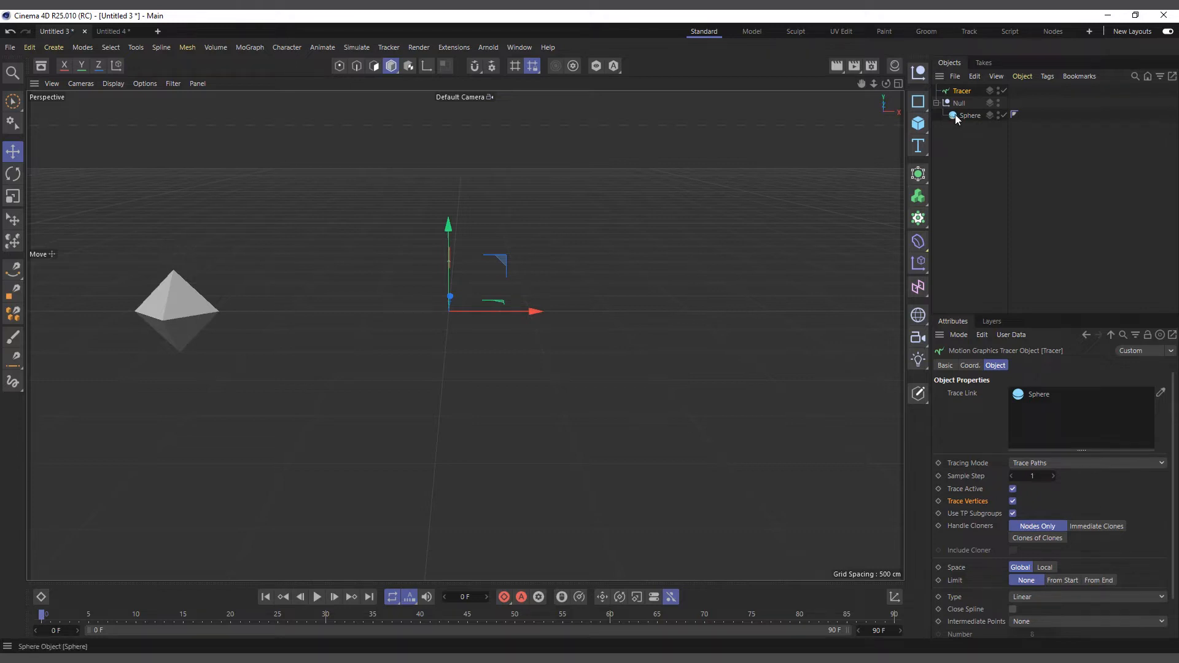
Add a cube at the scene origin and scale it down uniformly to about 100.8 cm per side
left_click(989, 171)
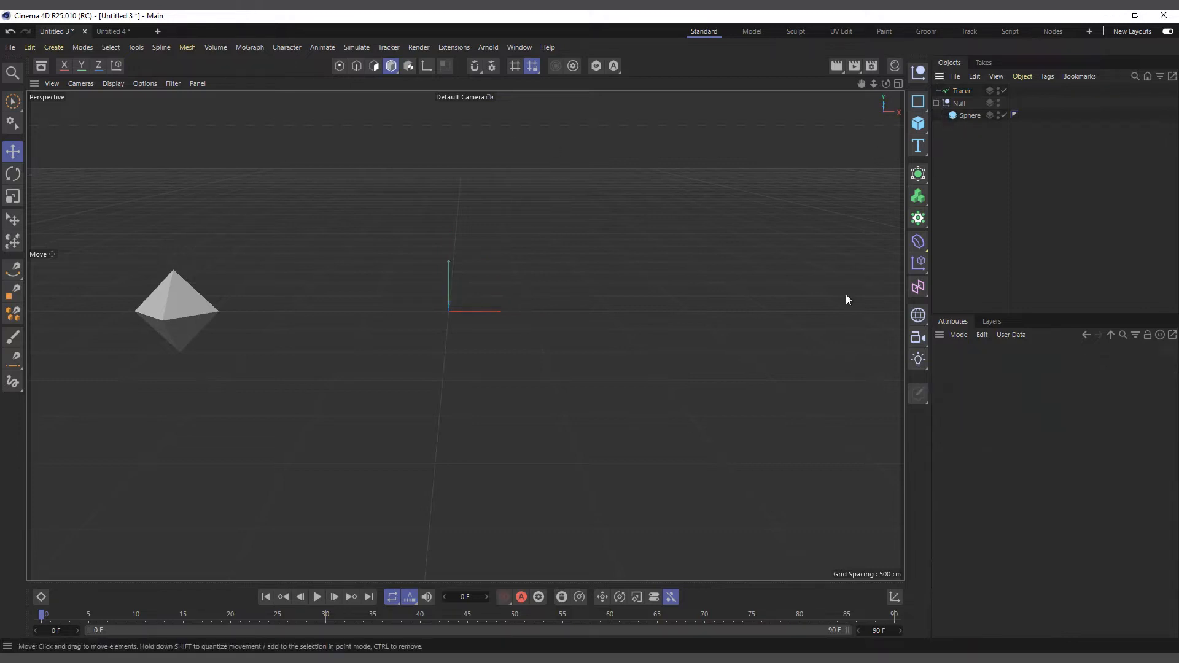
left_click(918, 123)
left_click(949, 141)
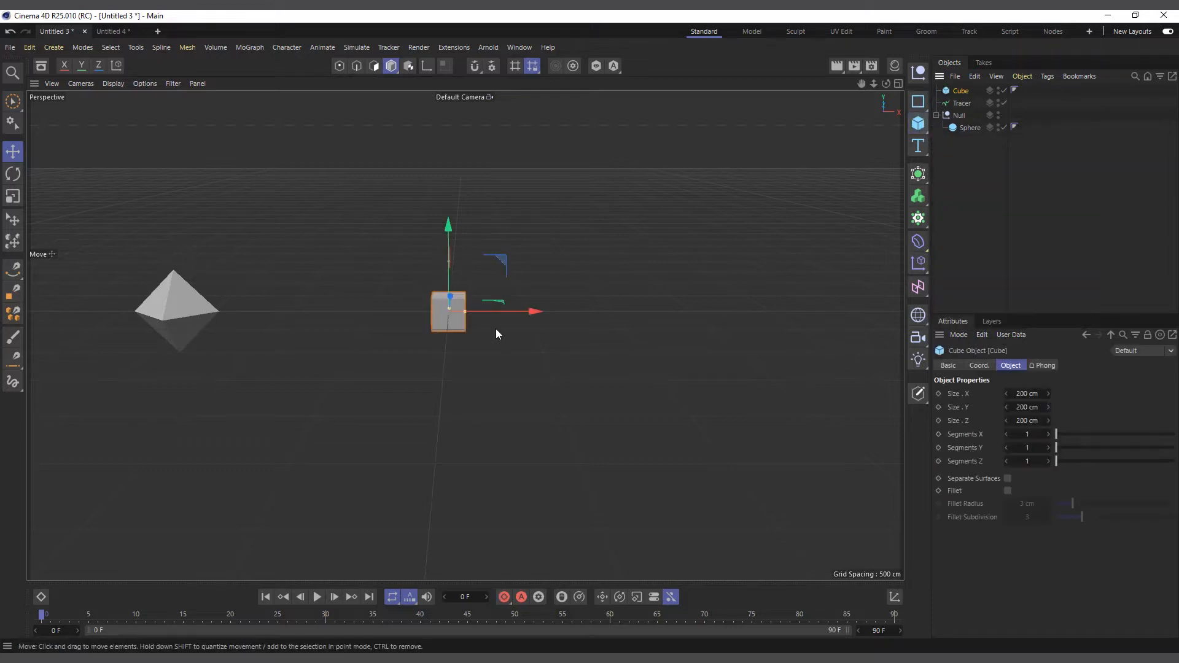
key("t")
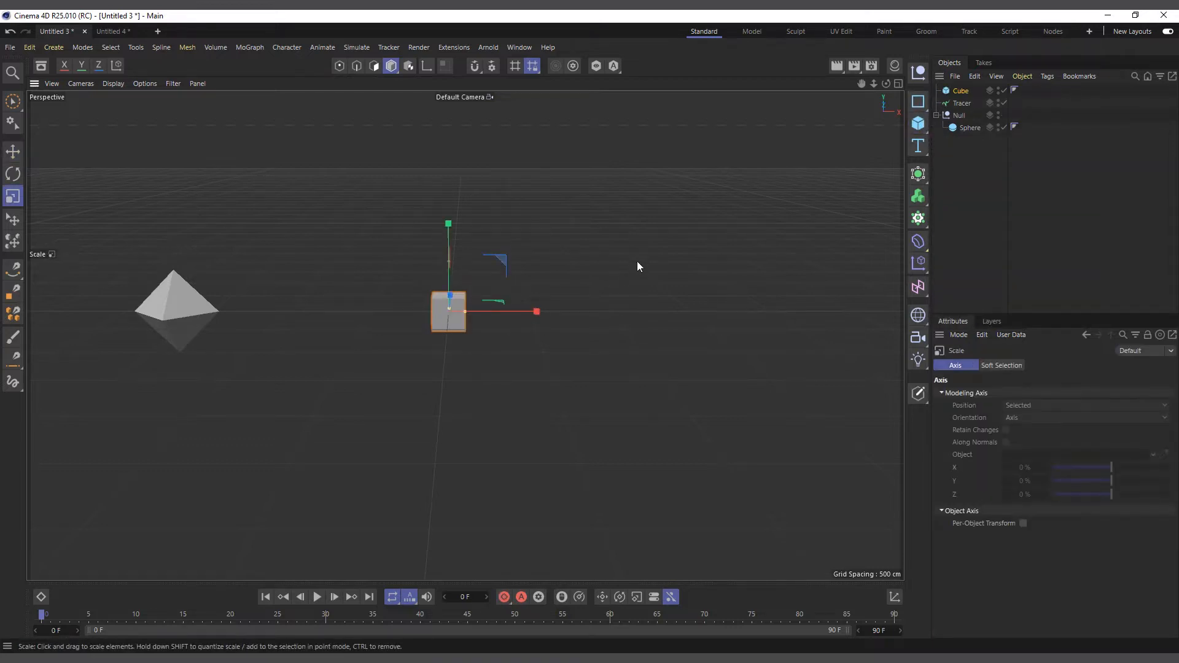
left_click_drag(639, 261, 416, 342)
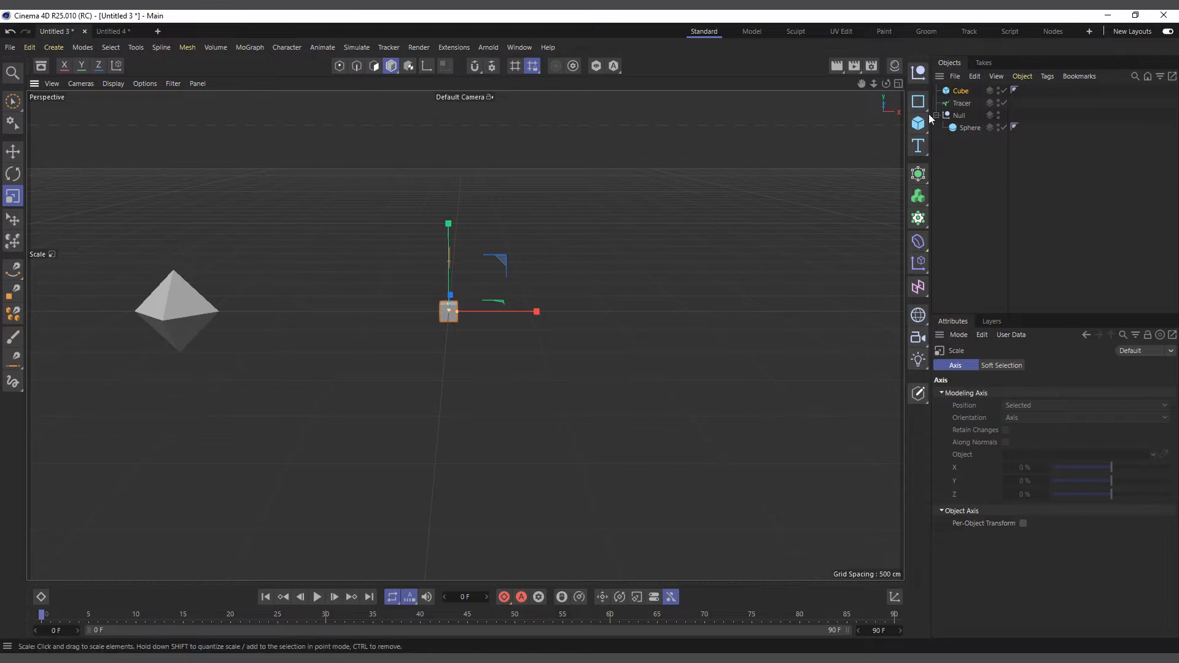
Parent the Cube under a new null and raise the Cube to about 872.5 cm on the Y axis
left_click(918, 71)
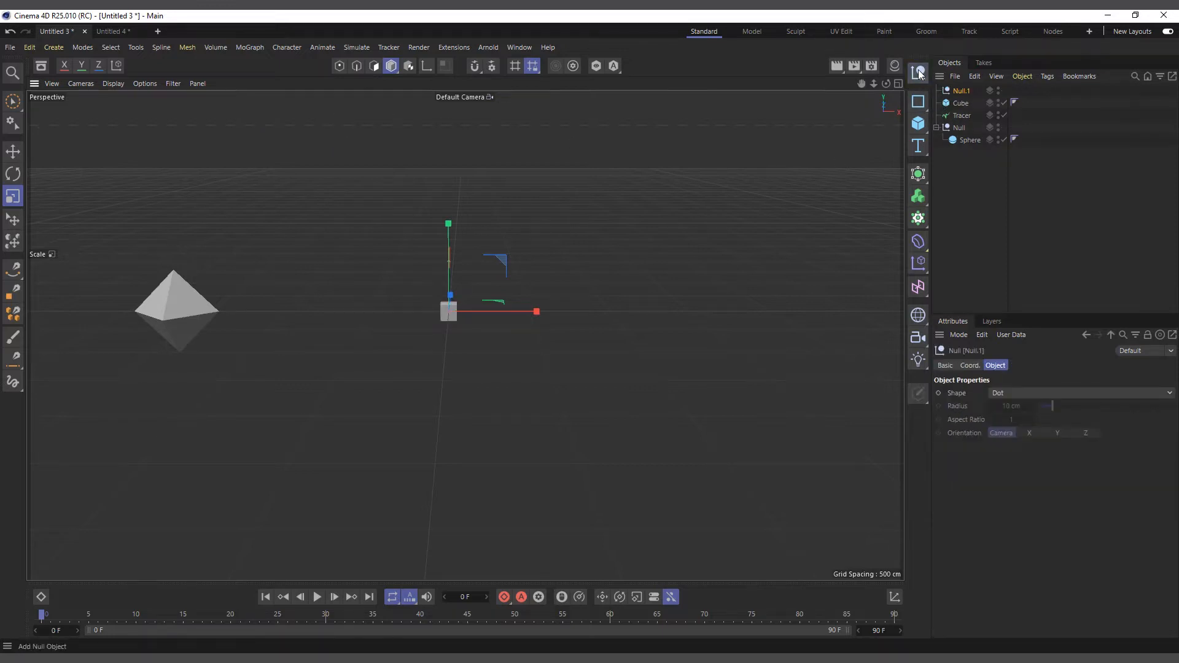
left_click_drag(964, 95, 964, 92)
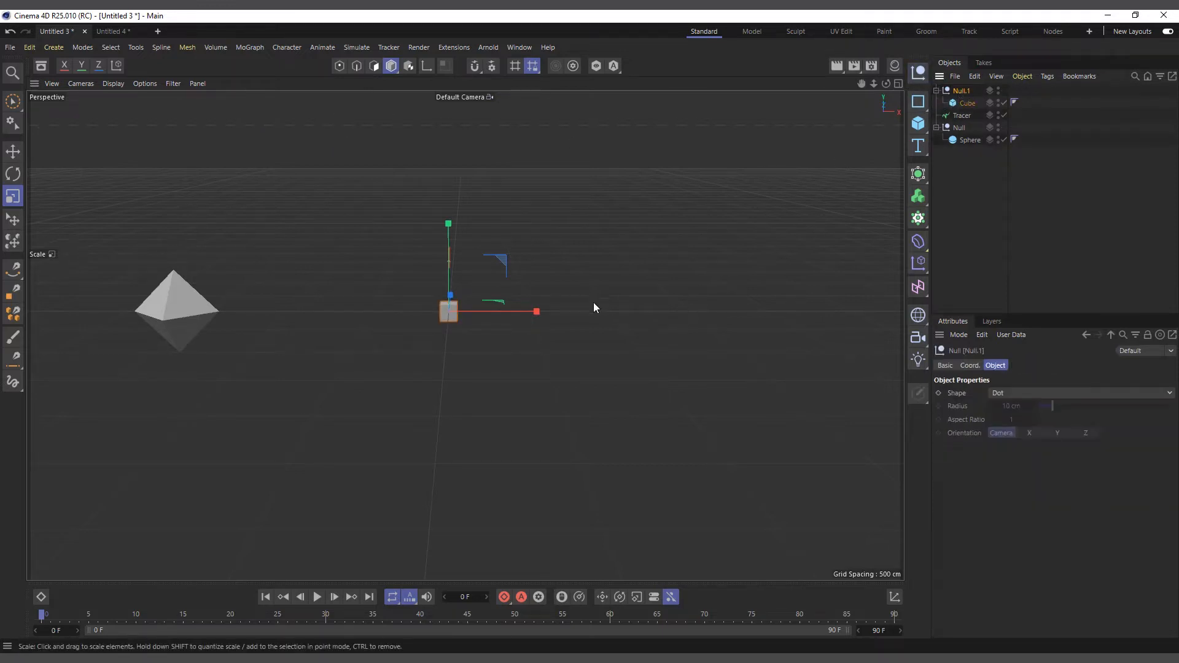
left_click(968, 104)
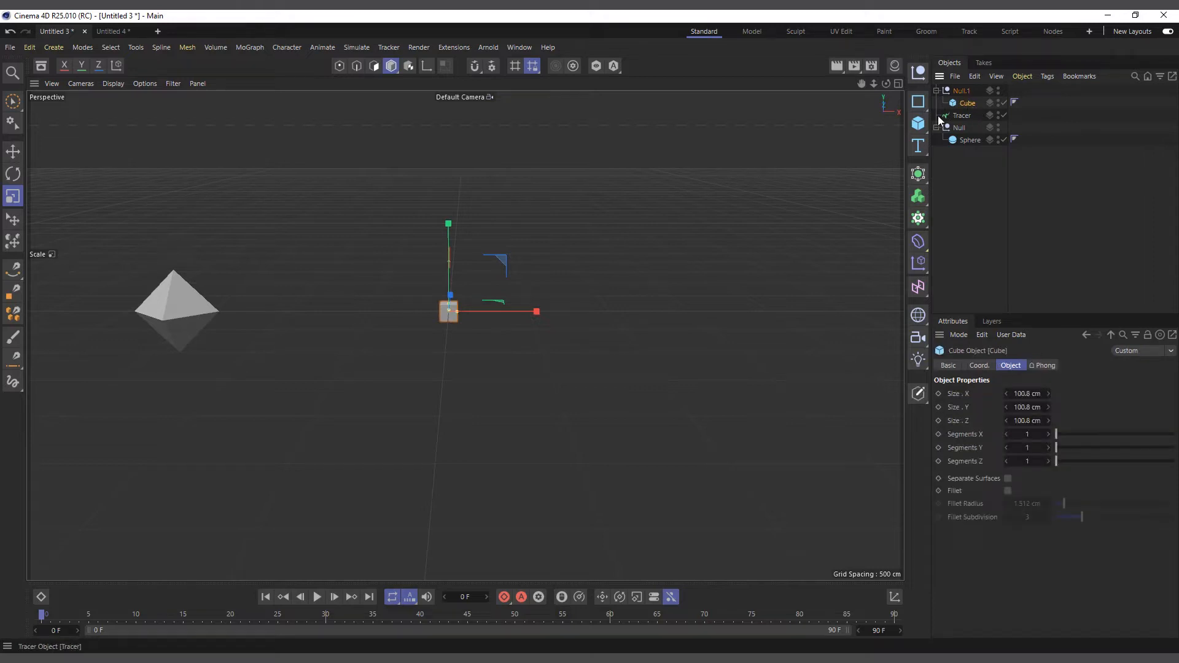
key("e")
left_click_drag(450, 219, 445, 86)
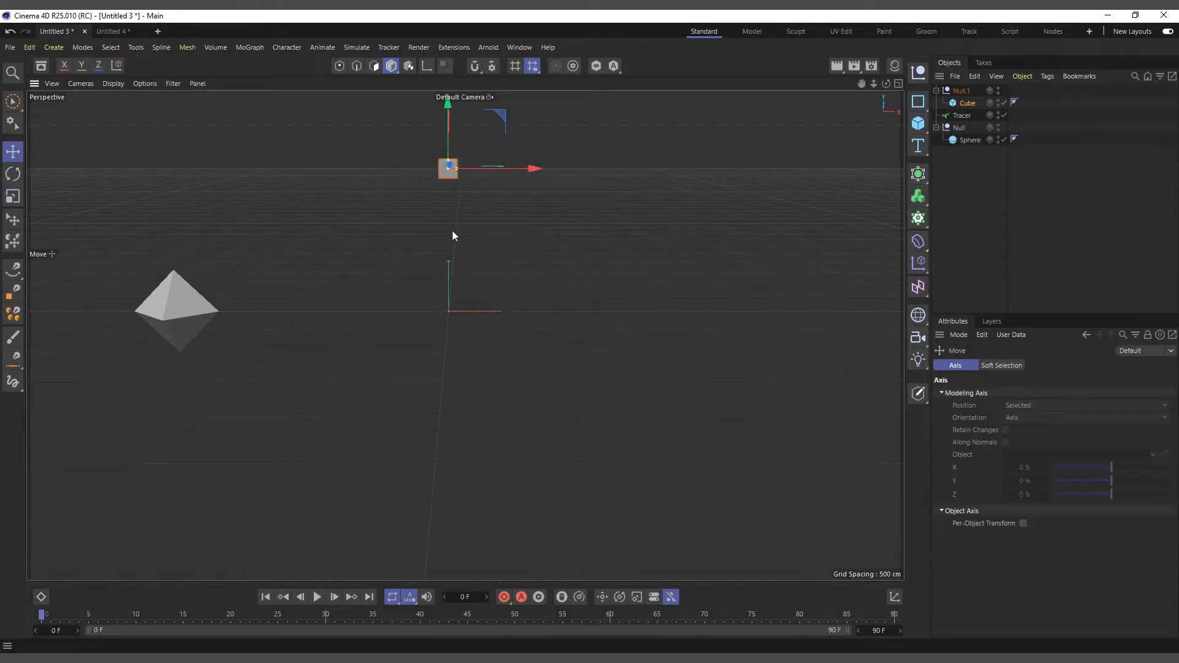
left_click(967, 103)
left_click(979, 366)
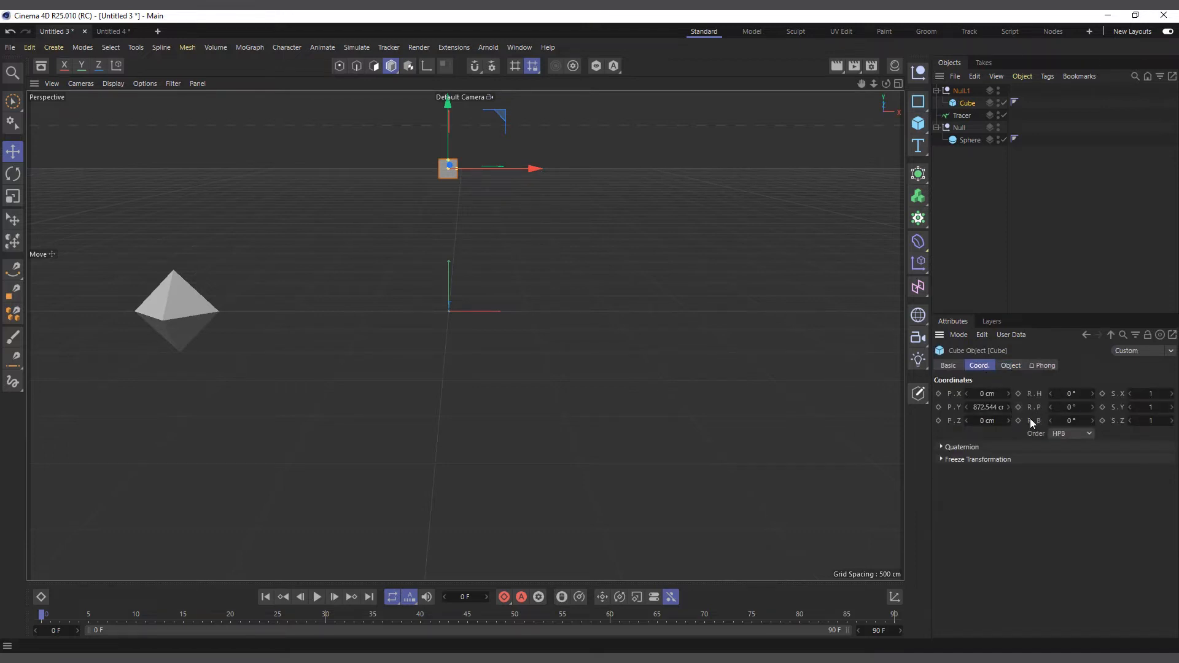
Keyframe the bank rotation (R.B) of the Cube's parent null at 0° on frame 0 and 480° on frame 40
left_click(961, 90)
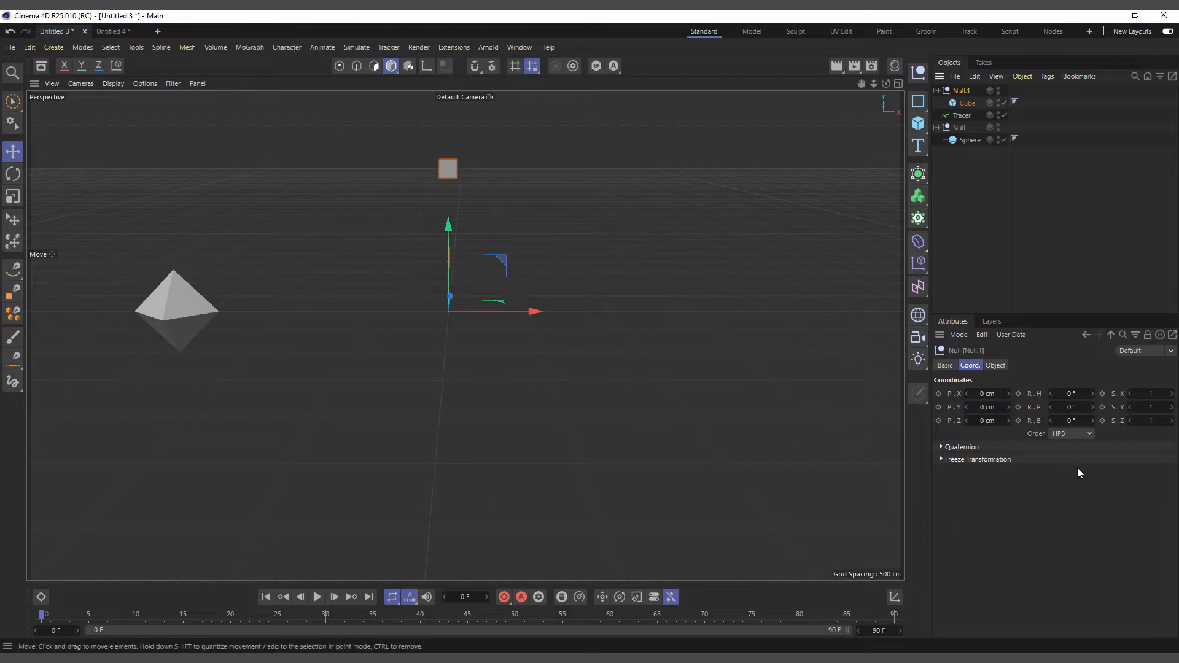
left_click(1018, 420)
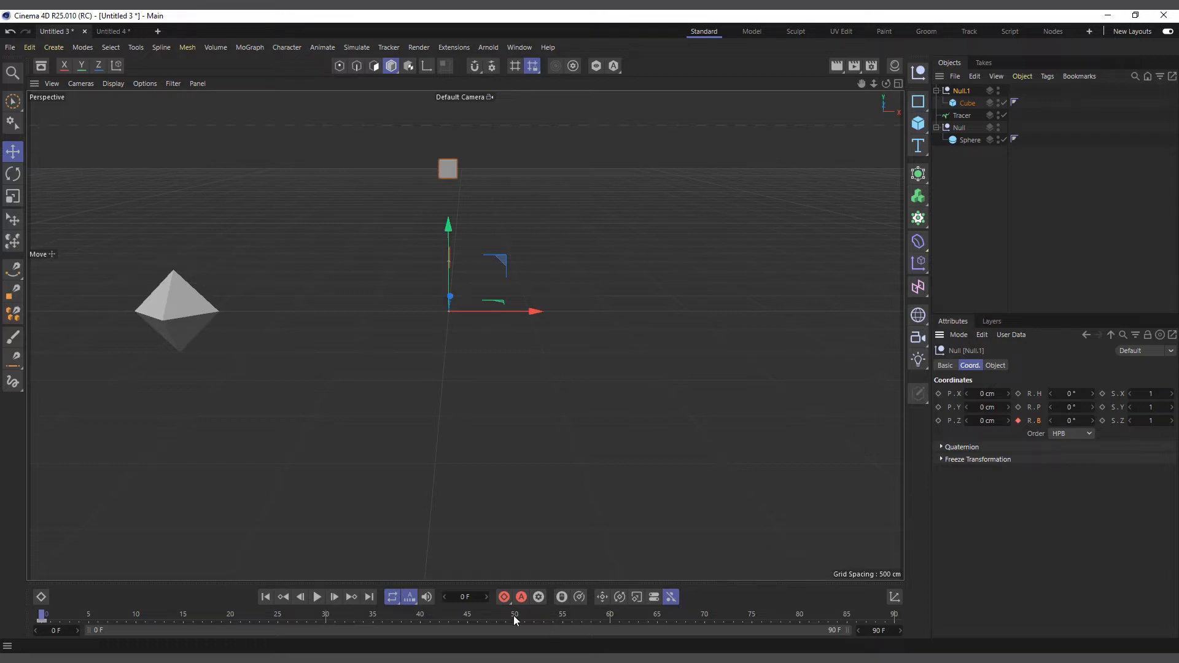
left_click(422, 616)
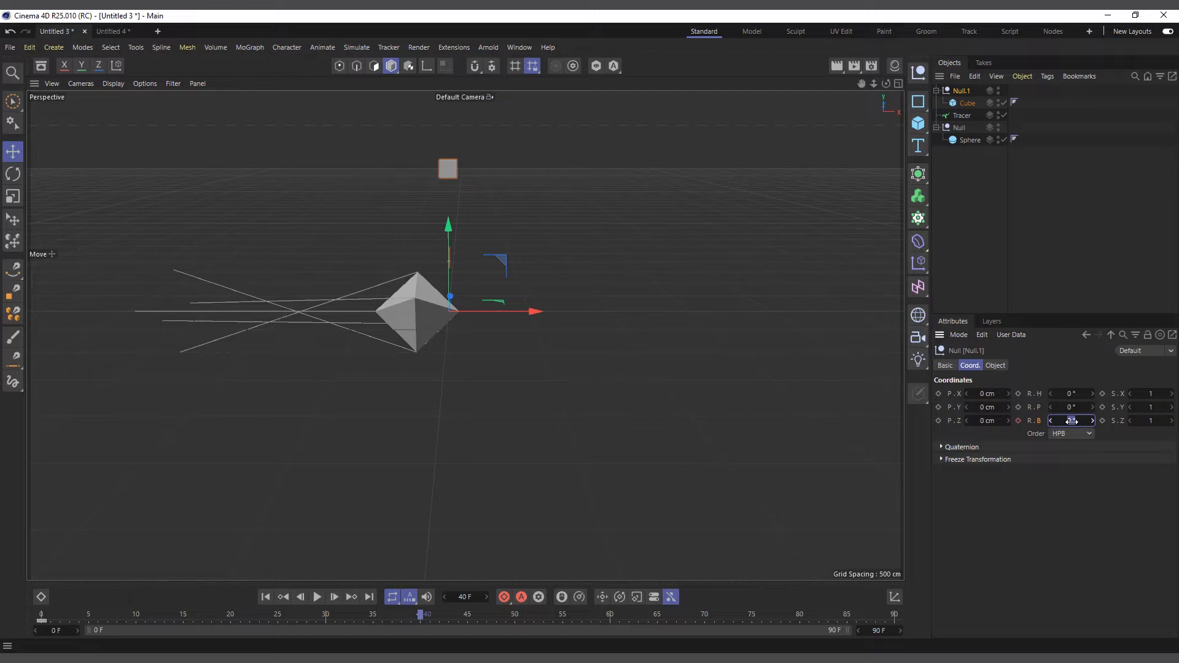
key("BackSpace")
key("Return")
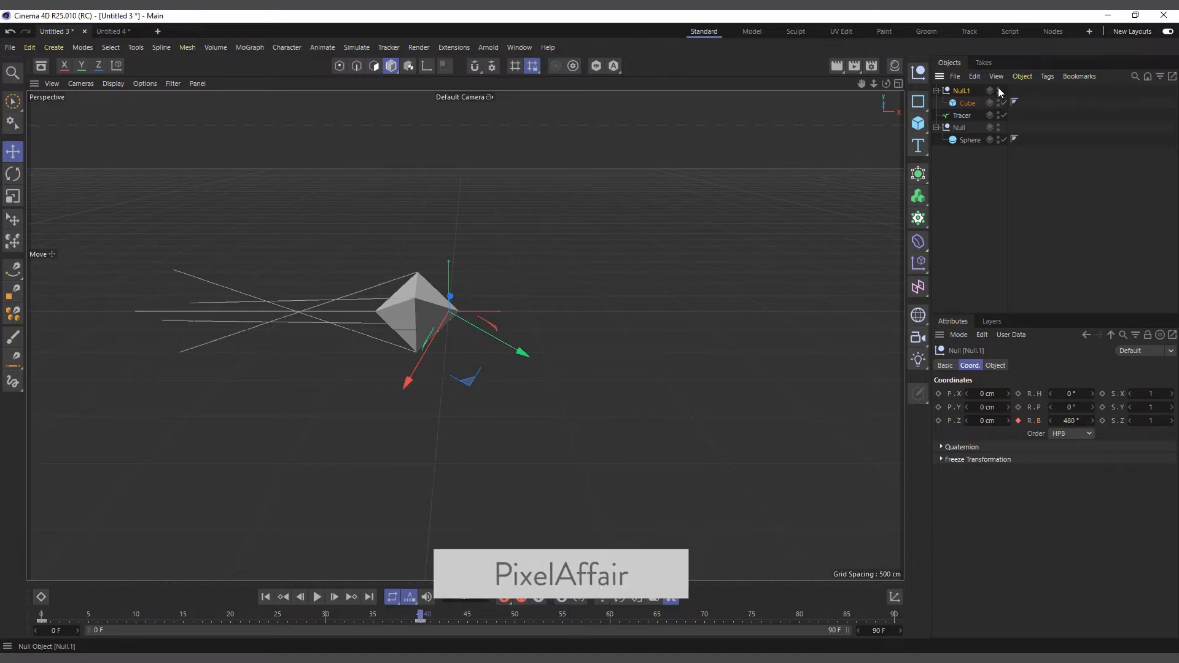
Hide the Sphere's parent null and remove the Sphere from the Tracer's Trace Link list
left_click(961, 116)
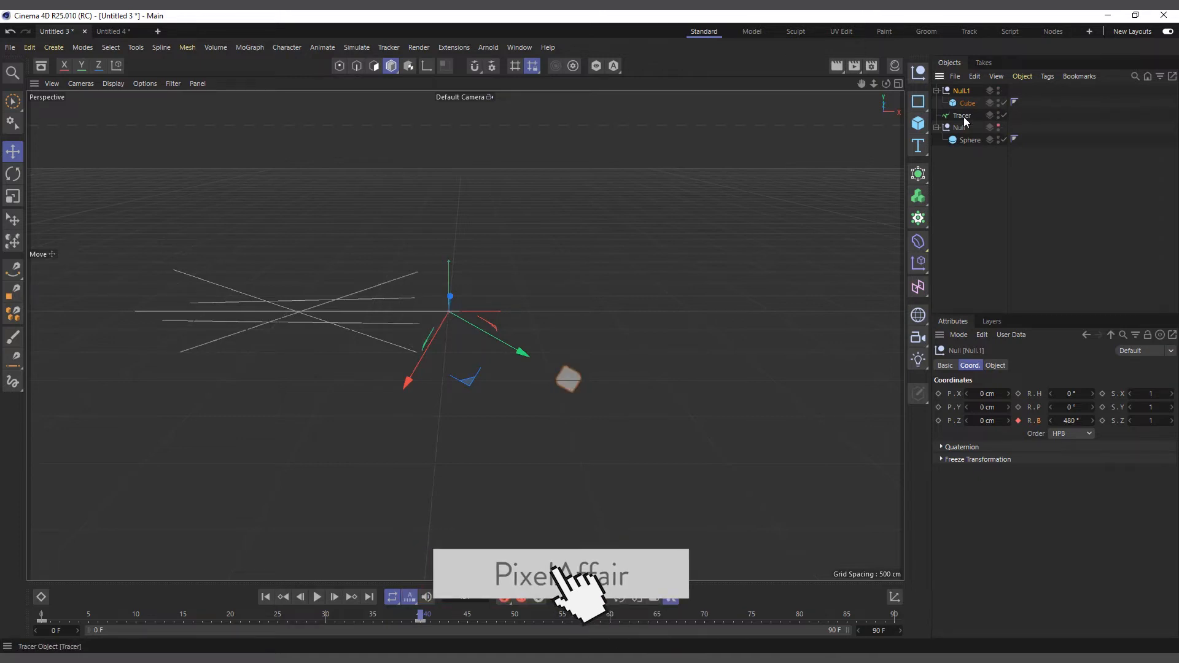
left_click(996, 365)
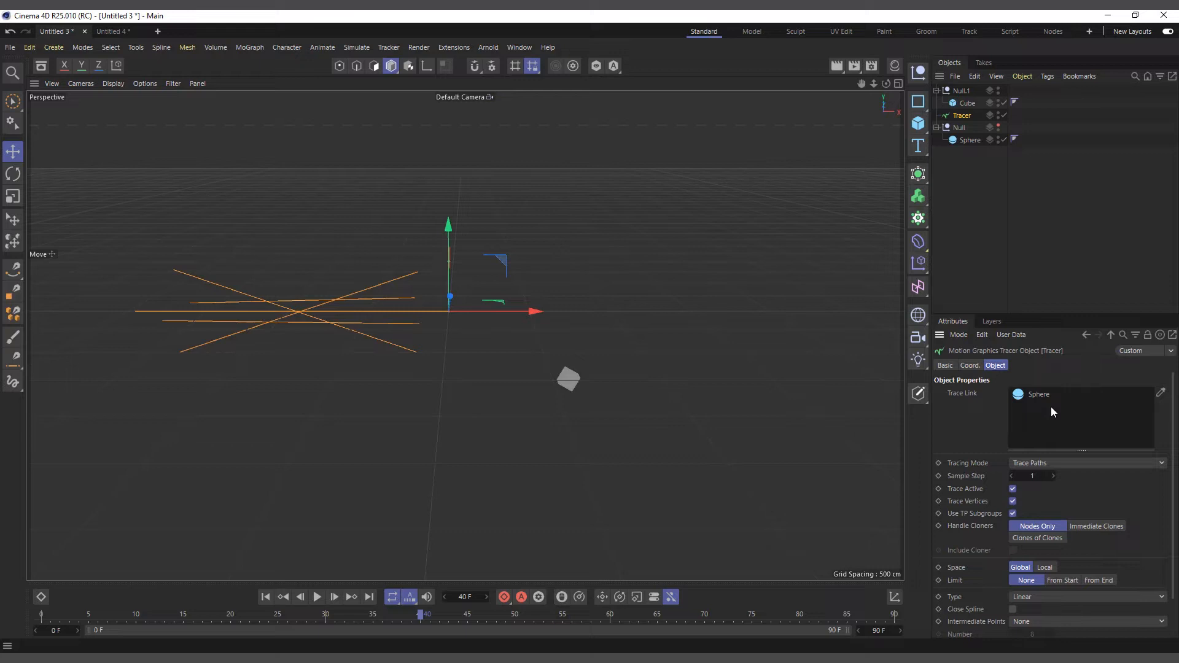
left_click_drag(1045, 393, 956, 286)
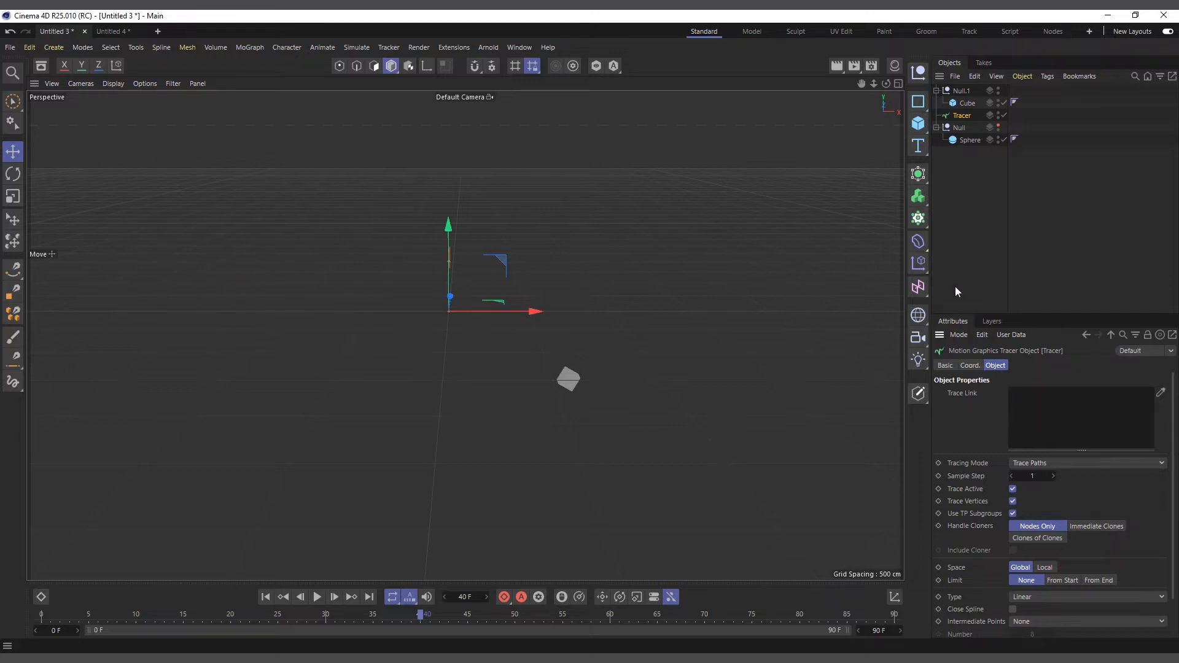
Preview the Cube's circular motion around the origin by playing the animation from the start
left_click(268, 597)
left_click(318, 597)
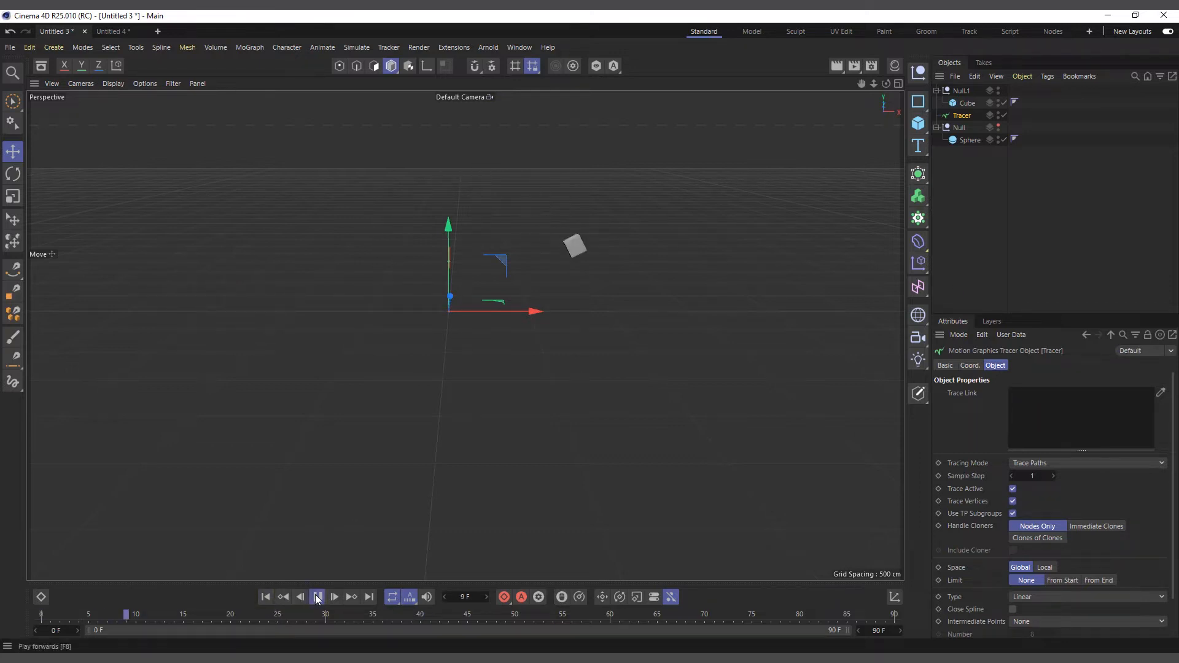
left_click(318, 597)
left_click_drag(364, 350, 481, 327, "alt")
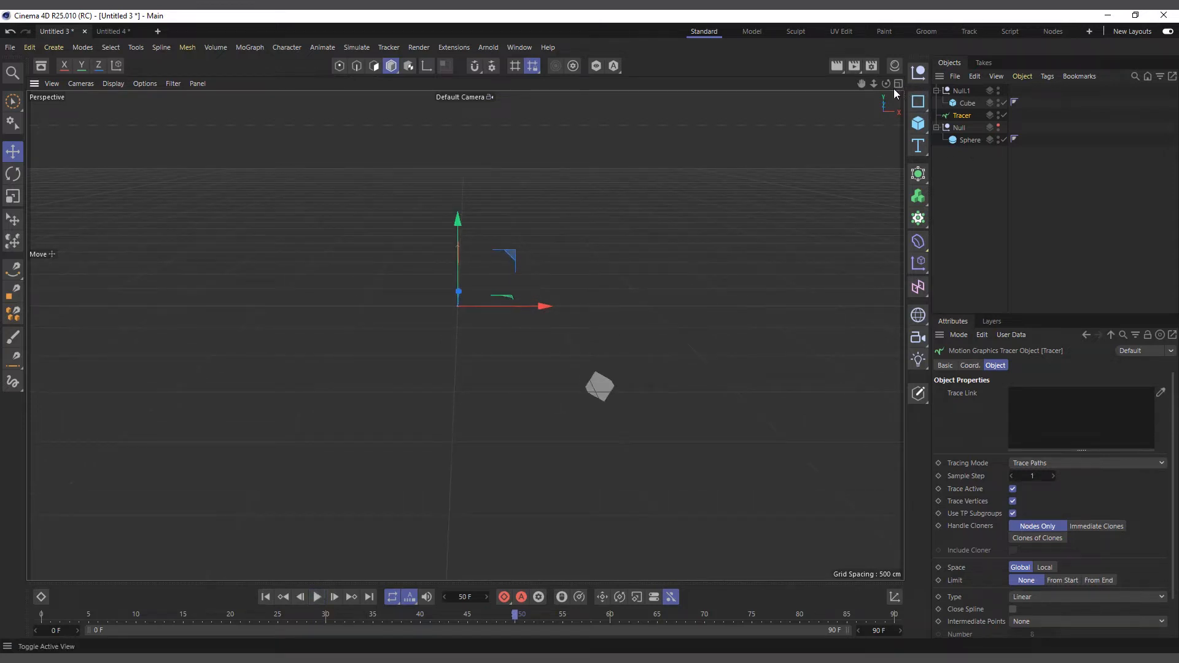
left_click_drag(886, 84, 886, 80)
Link the Cube to the Tracer and play the animation from the start to trace its vertex paths
mouse_move(967, 110)
left_mouse_down()
mouse_move(1100, 434)
mouse_move(1076, 429)
left_mouse_up()
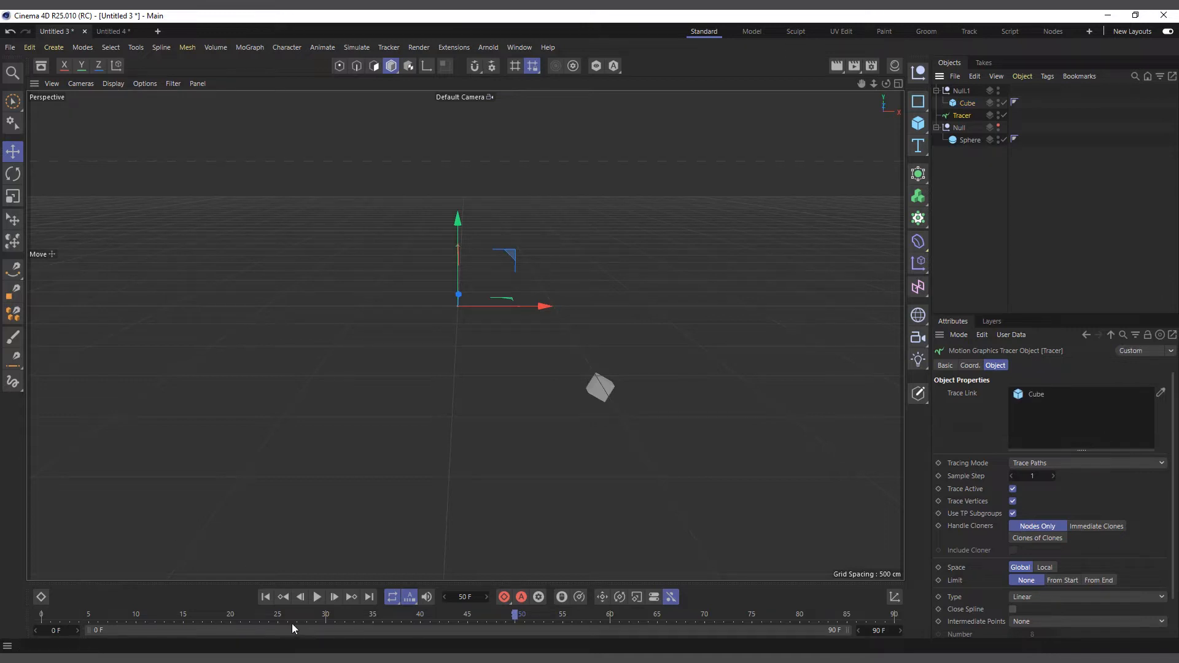
left_click(317, 597)
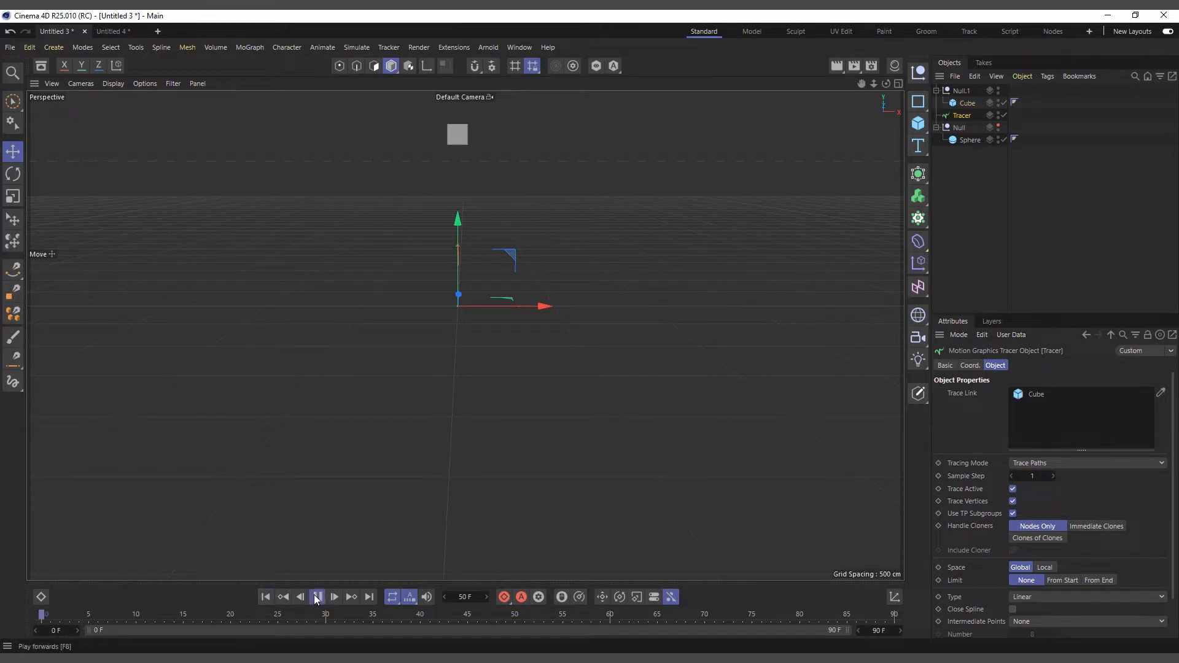
left_click(317, 596)
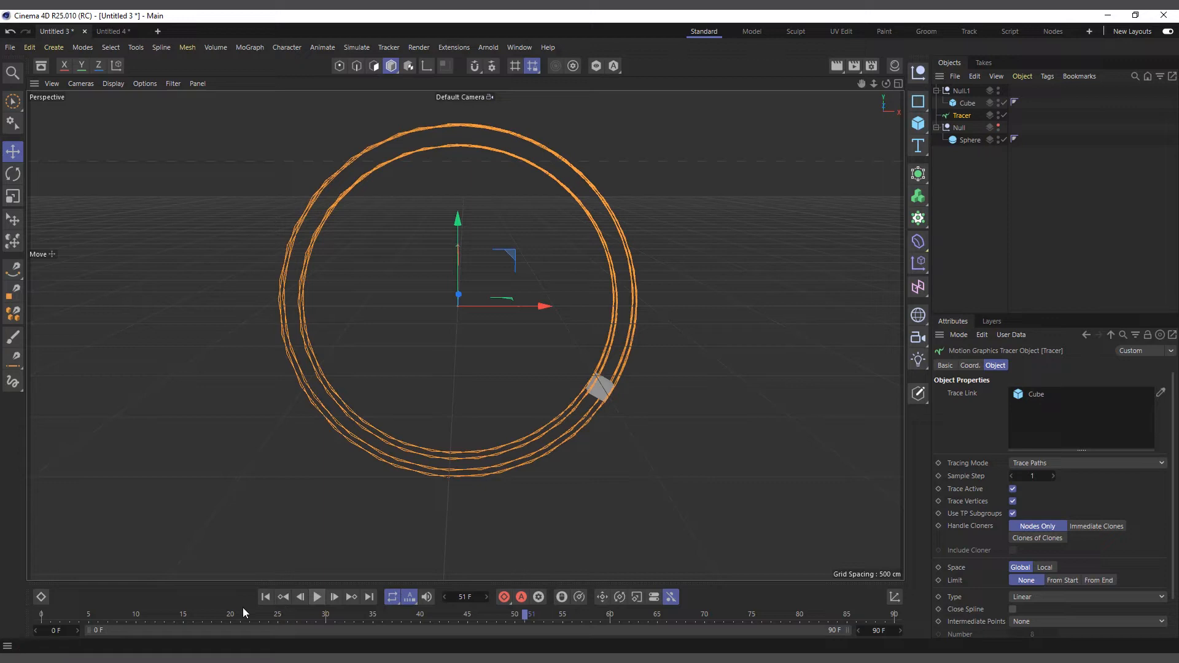
left_click(265, 597)
left_click(316, 597)
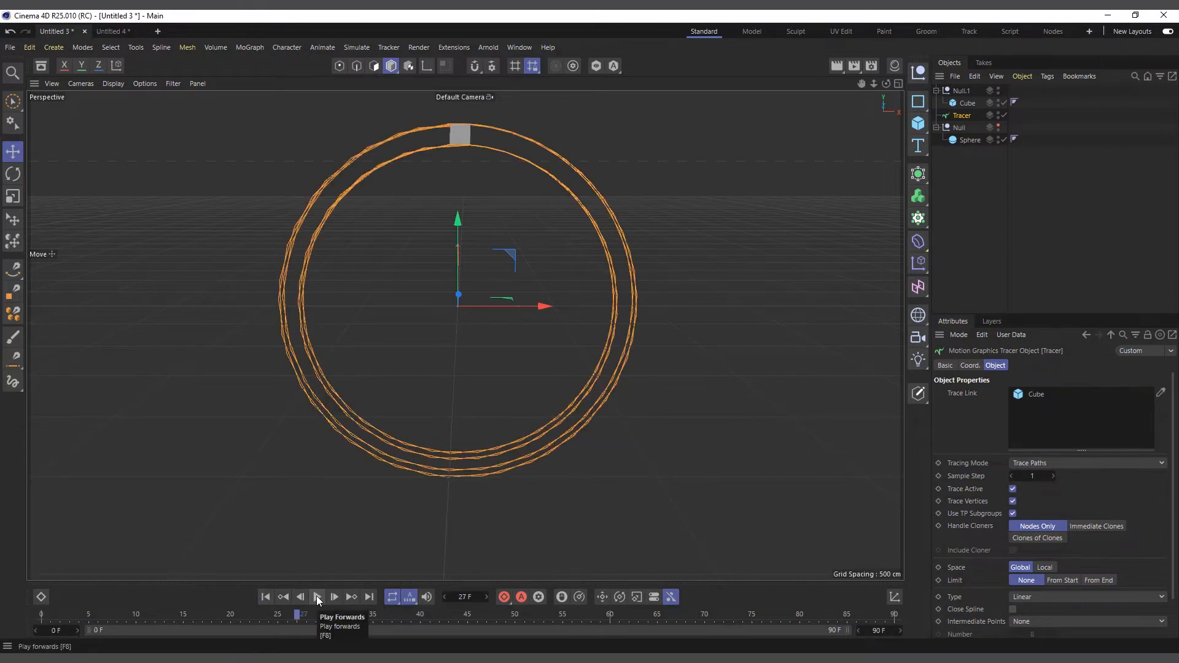
Disable Trace Vertices on the Tracer linked to the Cube
left_click(964, 104)
left_click(962, 91)
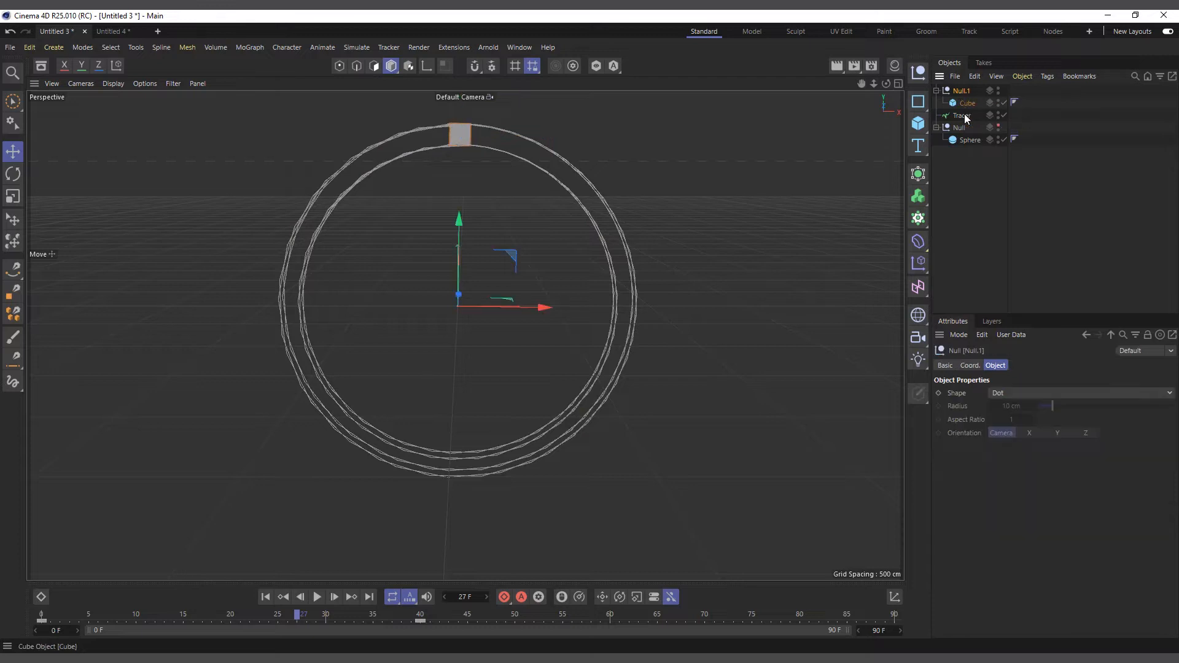
left_click(964, 115)
left_click(1012, 502)
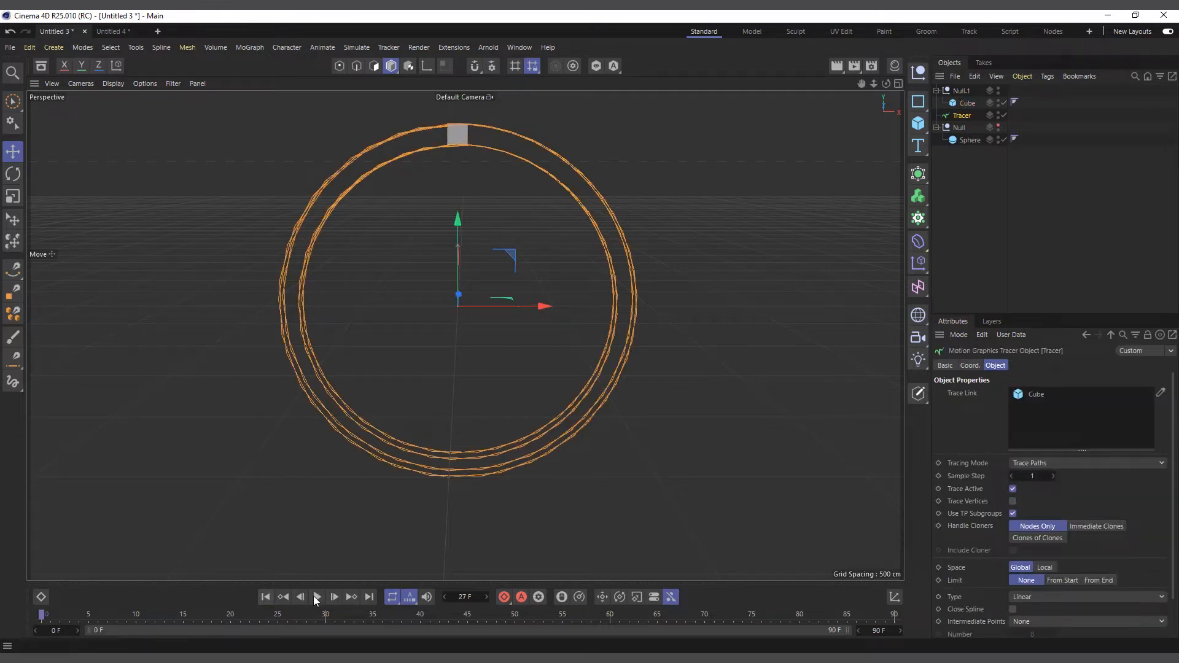
Play the animation repeatedly from the first frame to trace the Cube's path from its axis, ending back at the first frame
left_click(317, 597)
left_click(316, 596)
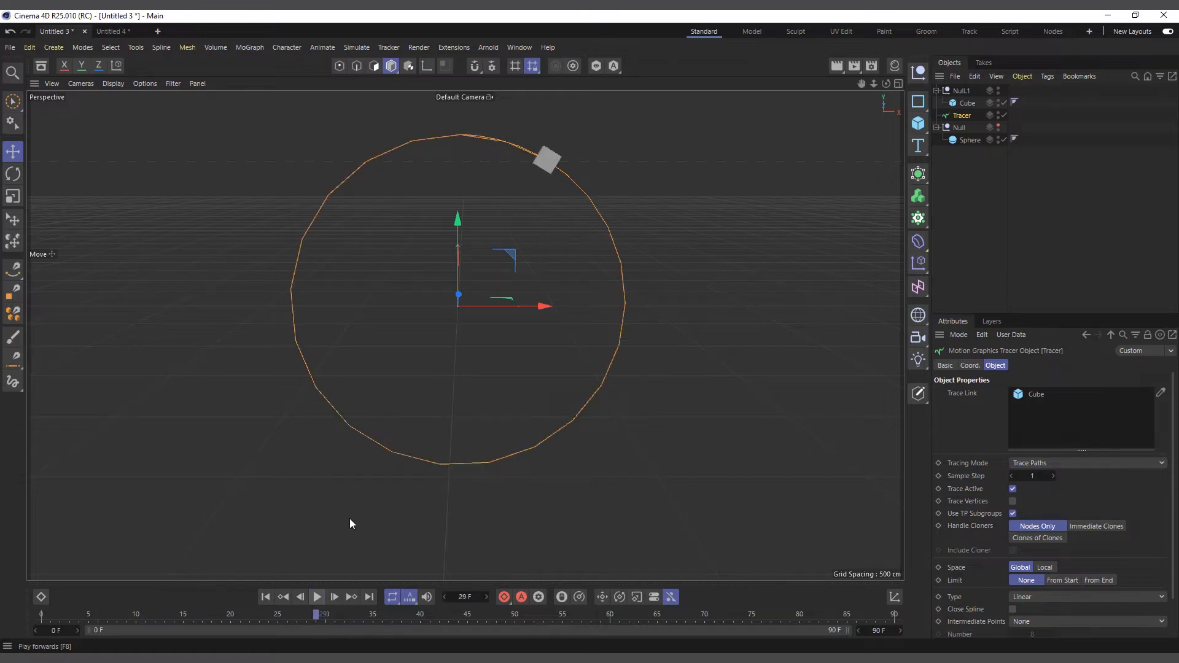
scroll(429, 286, "up", 3)
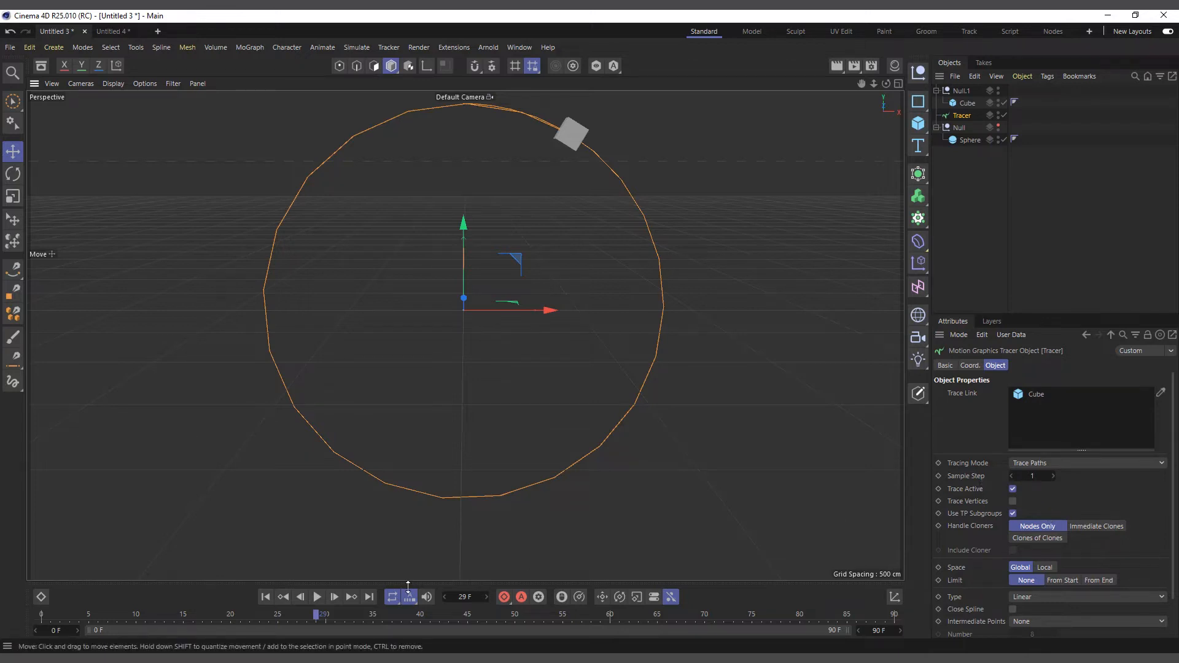
left_click(268, 598)
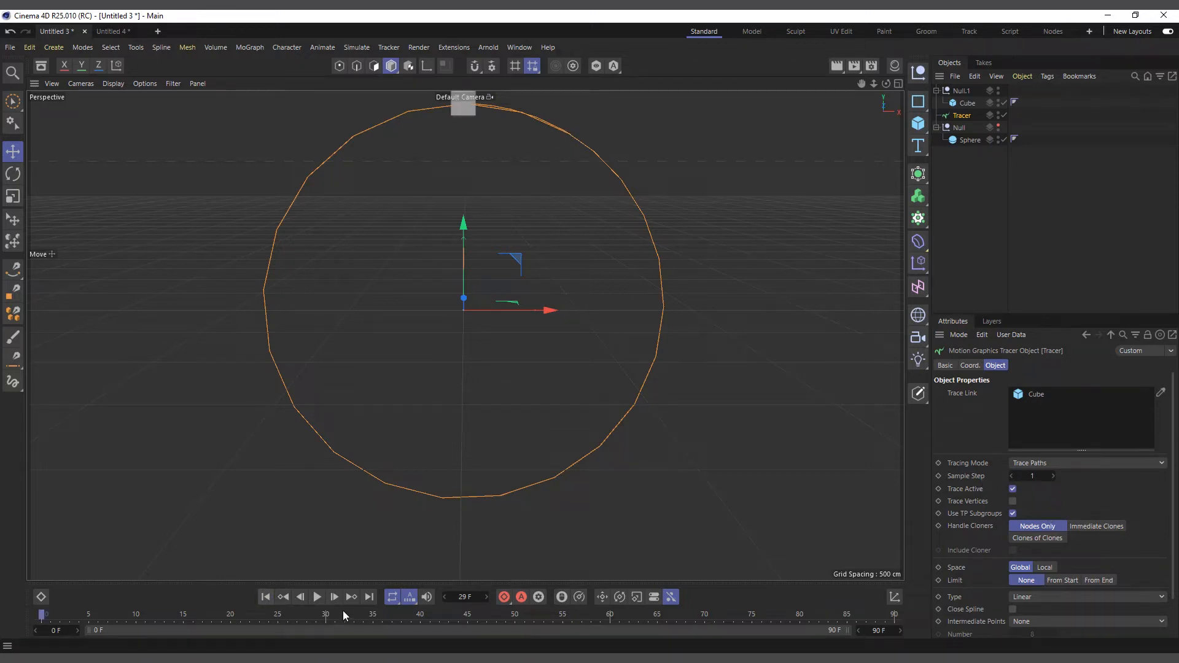
left_click(316, 597)
left_click(317, 597)
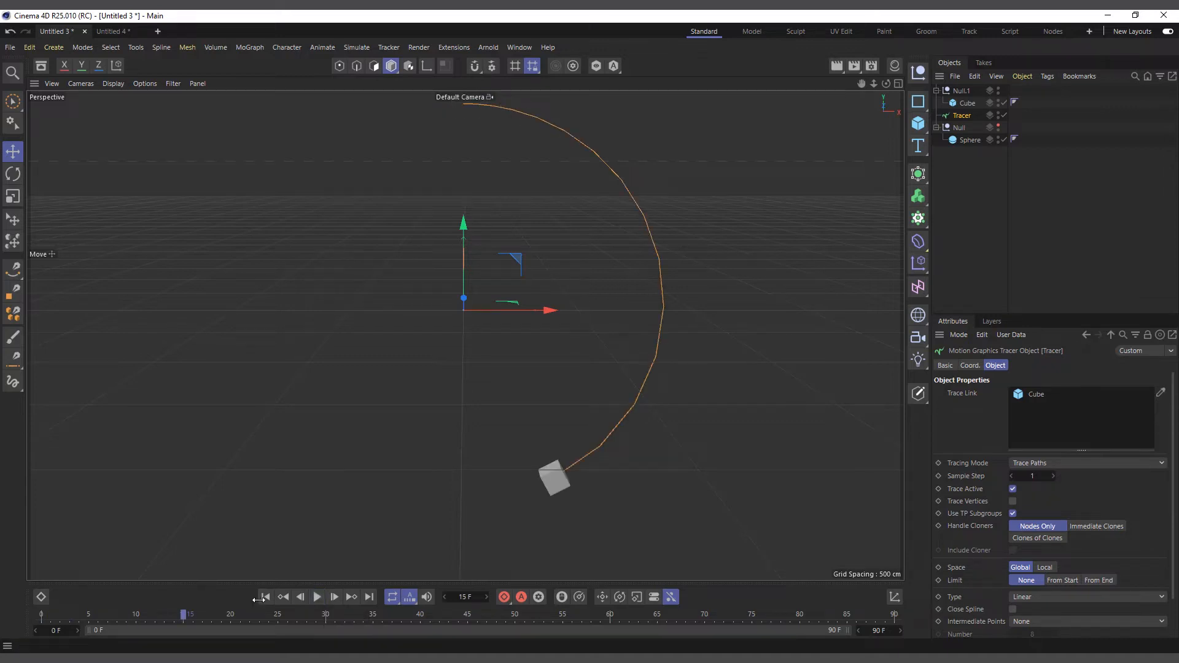
left_click(266, 597)
left_click(317, 597)
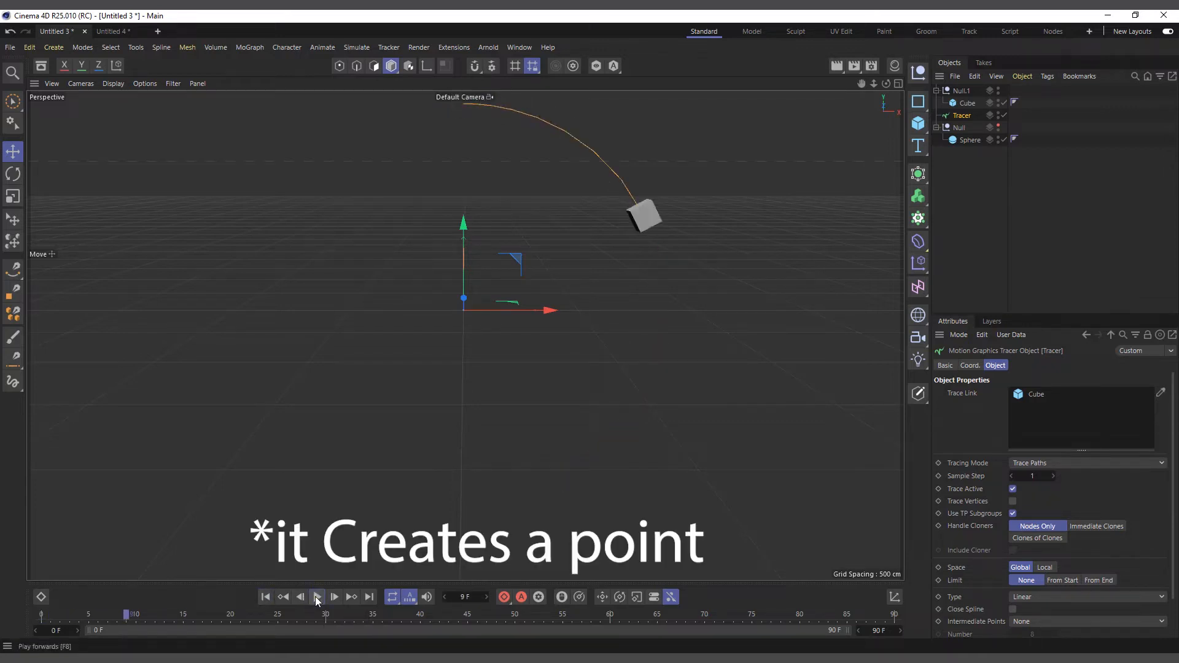
key("shift+f")
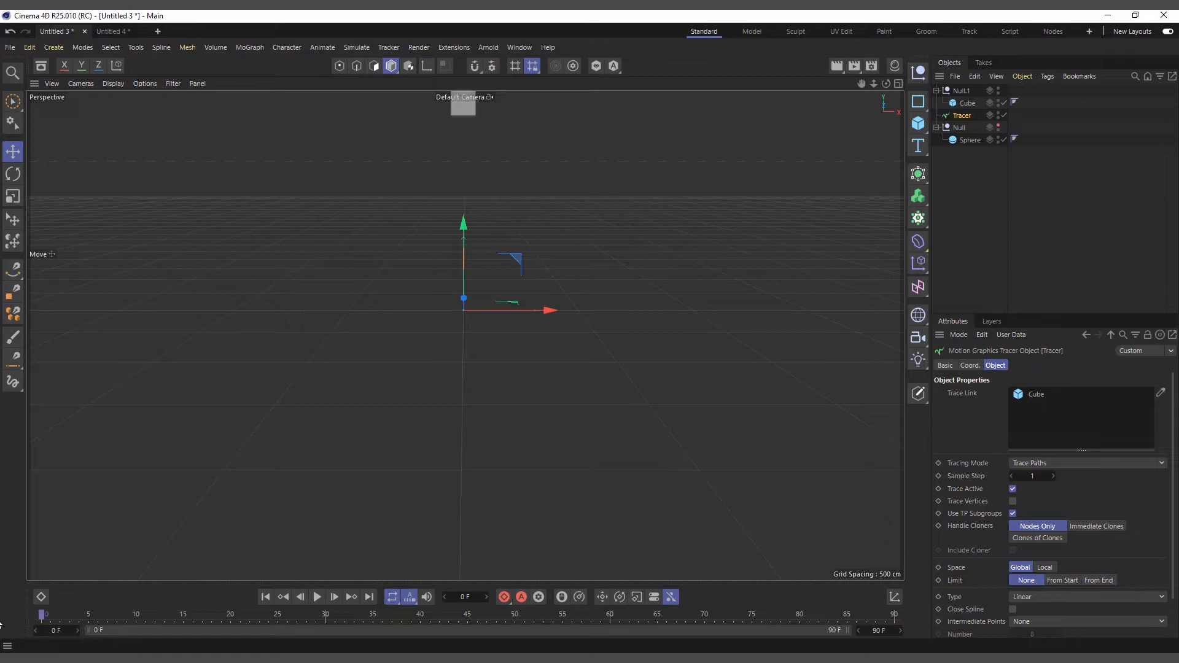
Advance the animation frame by frame to observe how the Cube's path gains points, and return to the first frame
left_click(332, 599)
left_click(332, 599)
left_click(332, 599)
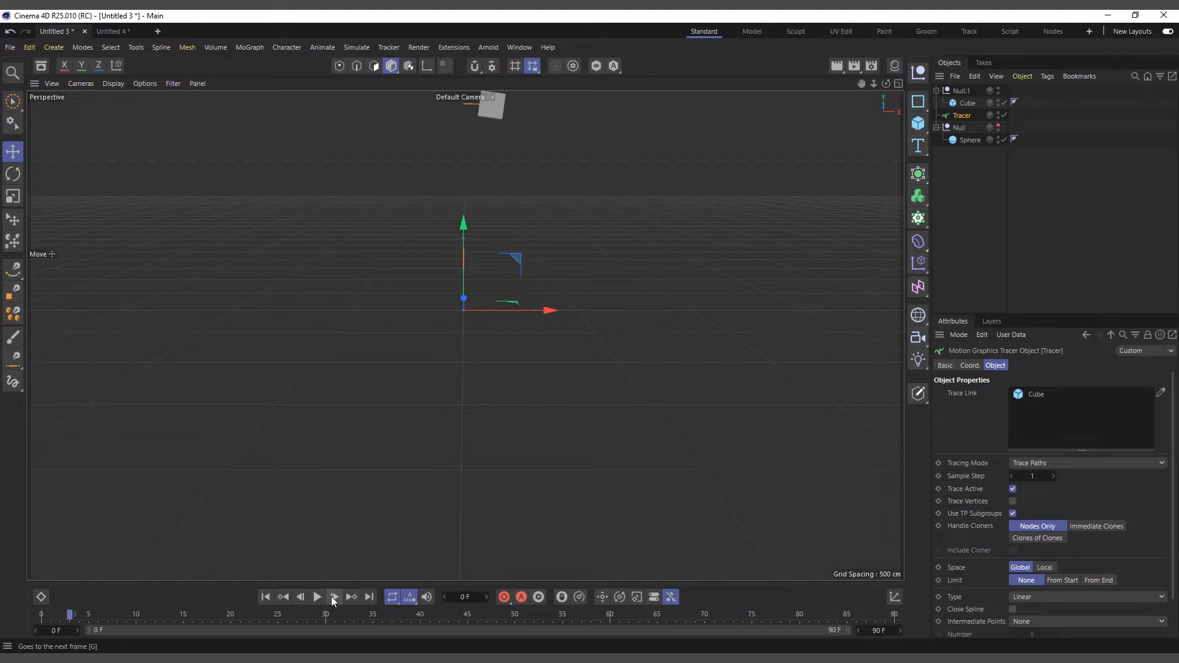
left_click(333, 599)
left_click(332, 598)
left_click(332, 599)
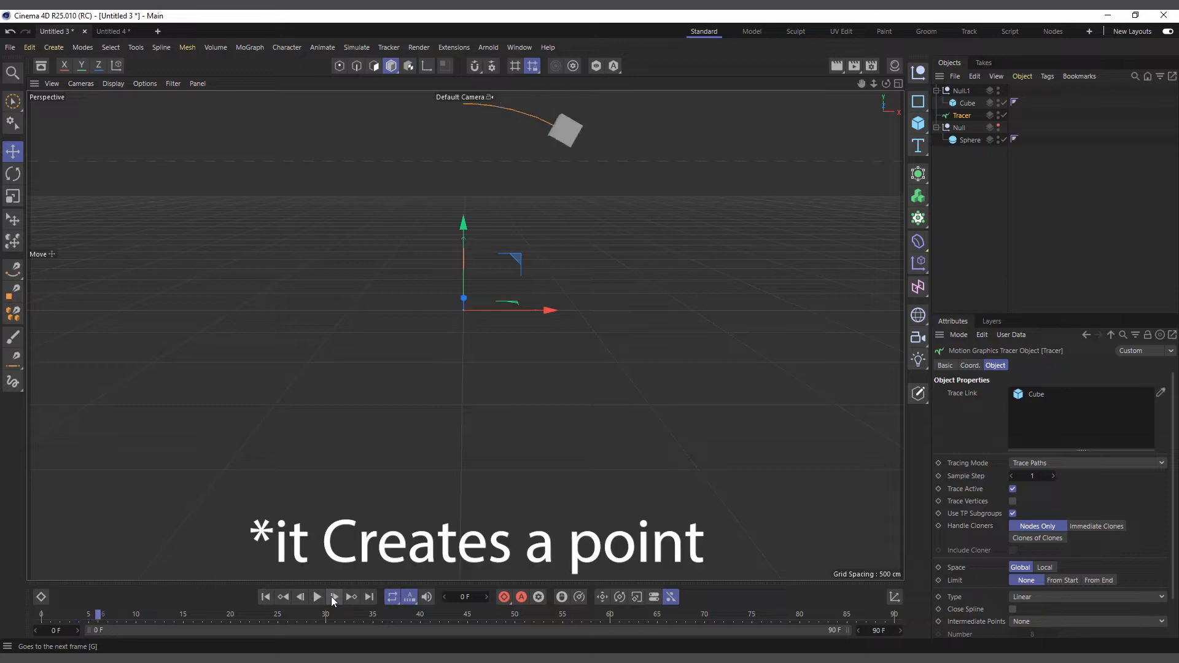
left_click(332, 599)
left_click(332, 599)
left_click(332, 599)
left_click(332, 598)
left_click(332, 598)
left_click(332, 599)
left_click(268, 598)
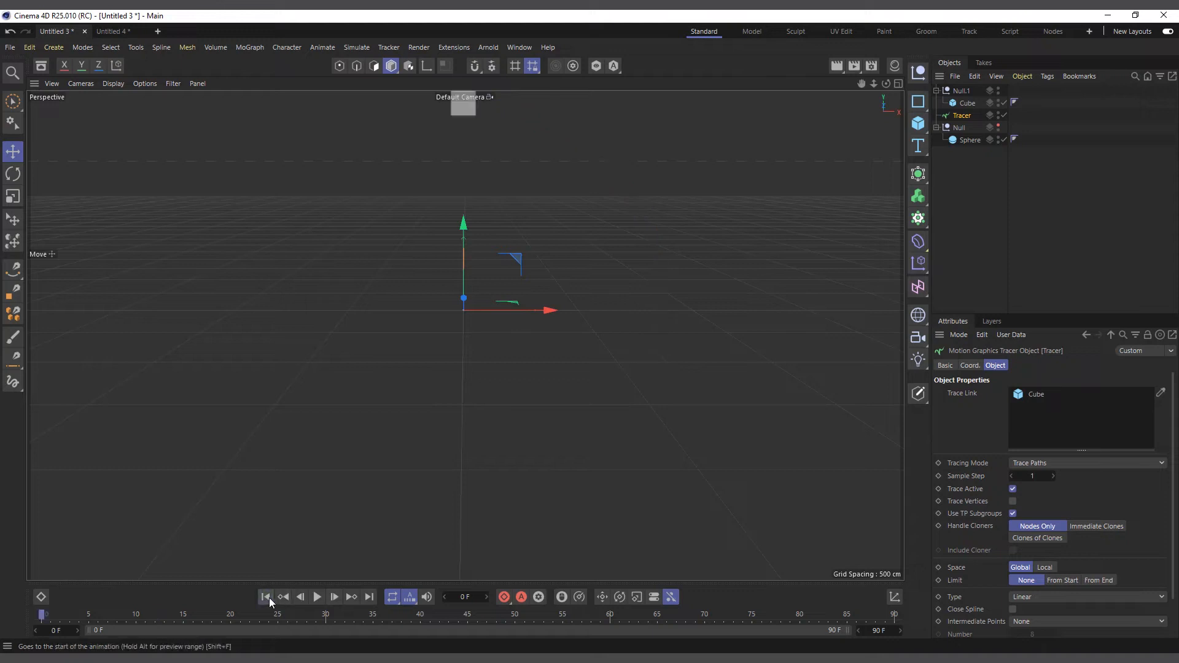
Set the Tracer's Sample Step to 20, play the animation to trace the Cube's path, and return to the first frame
left_click(1027, 477)
type("20")
left_click(316, 597)
left_click(317, 597)
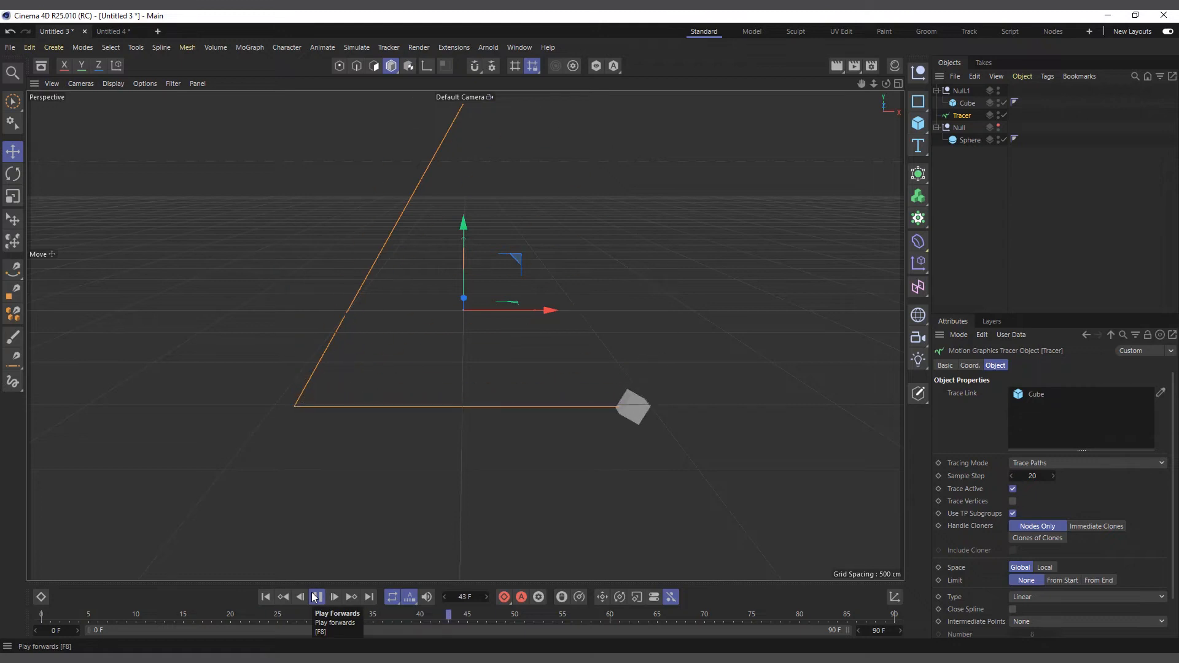
left_click(265, 597)
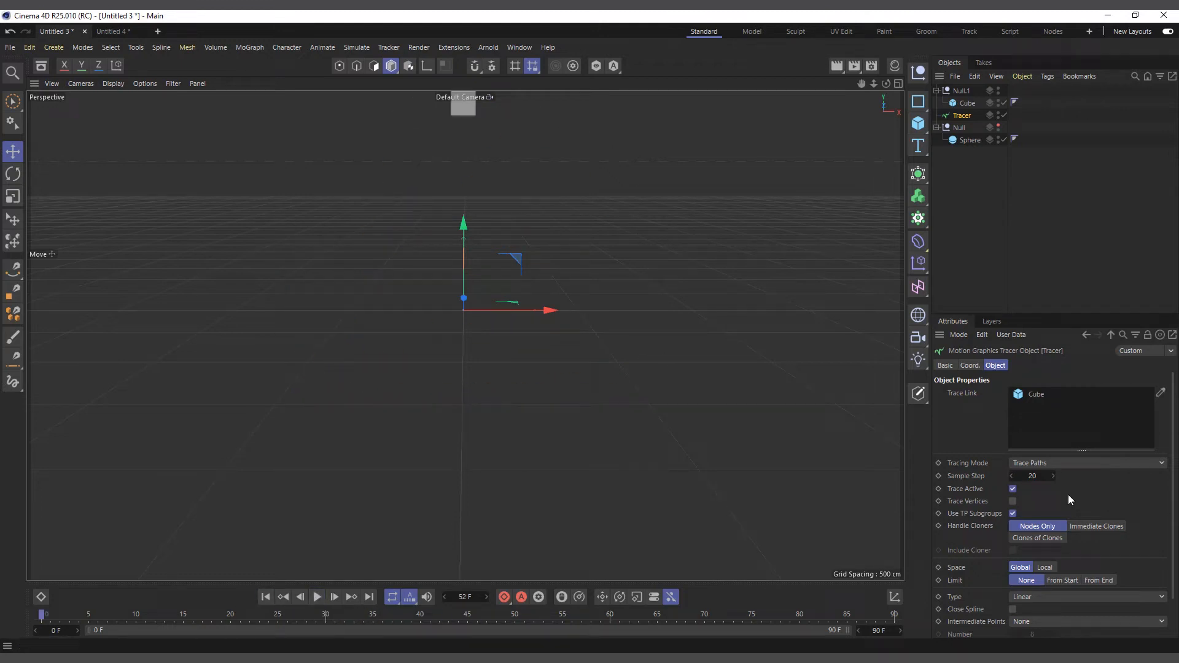
Set the Tracer's Sample Step to 10 and play the animation to trace the Cube's path
left_click(1035, 477)
key("Return")
left_click(317, 597)
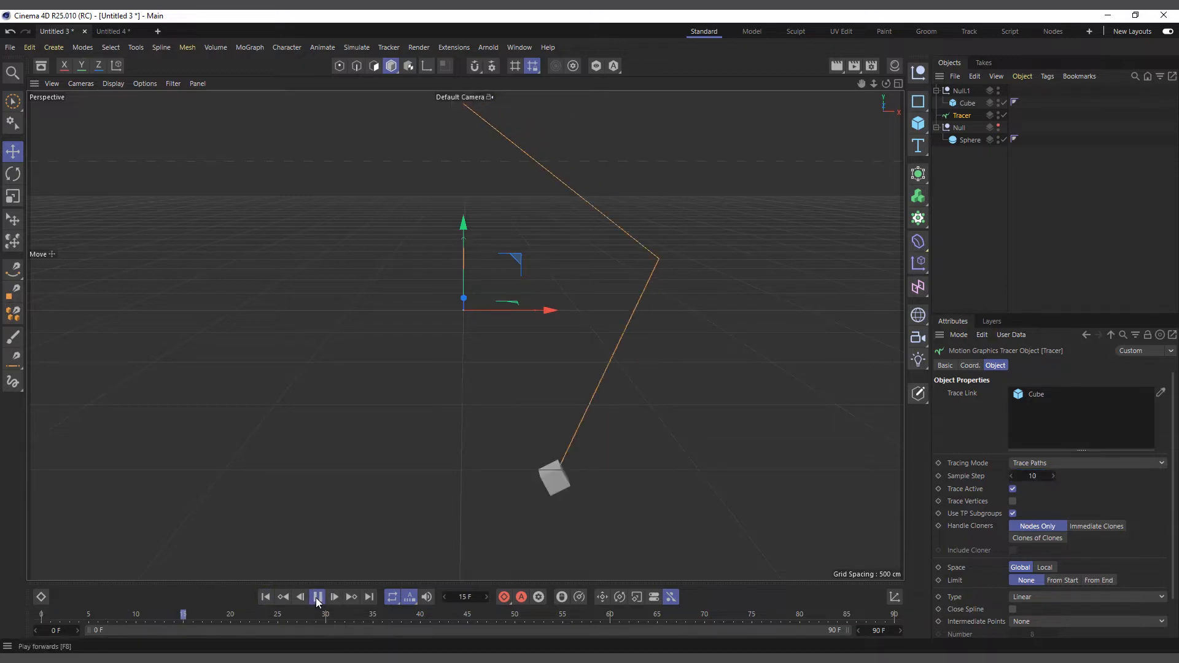
left_click(316, 597)
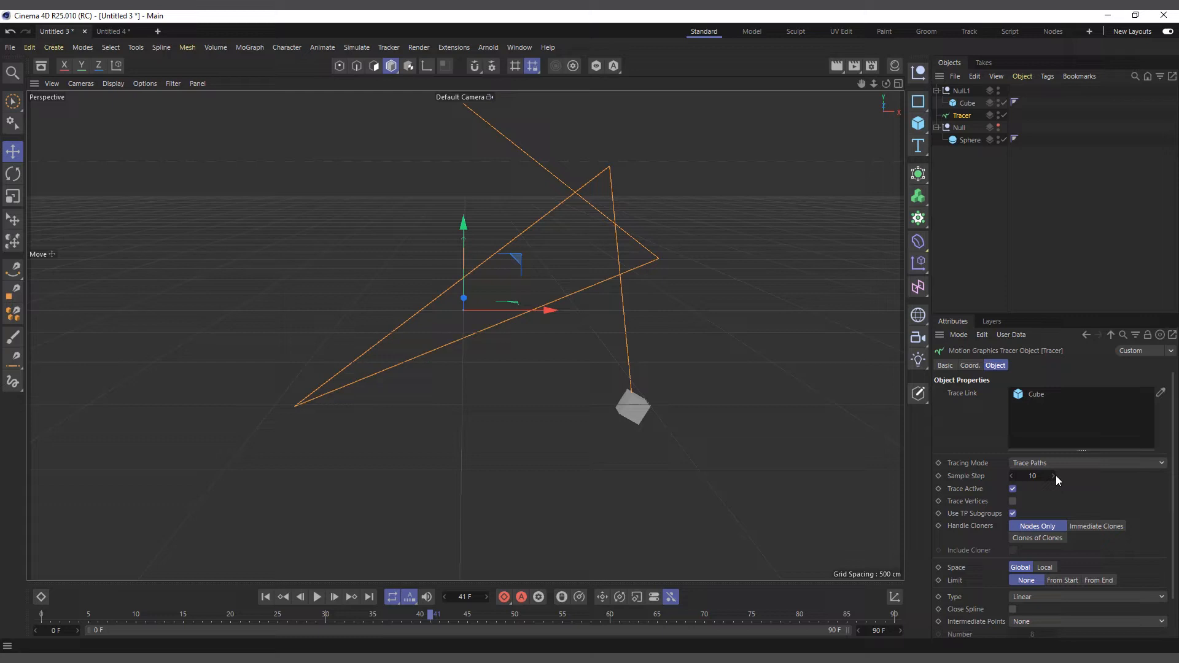
Set the Tracer's Sample Step to 5 and replay the animation from the first frame
left_click(1029, 476)
type("5")
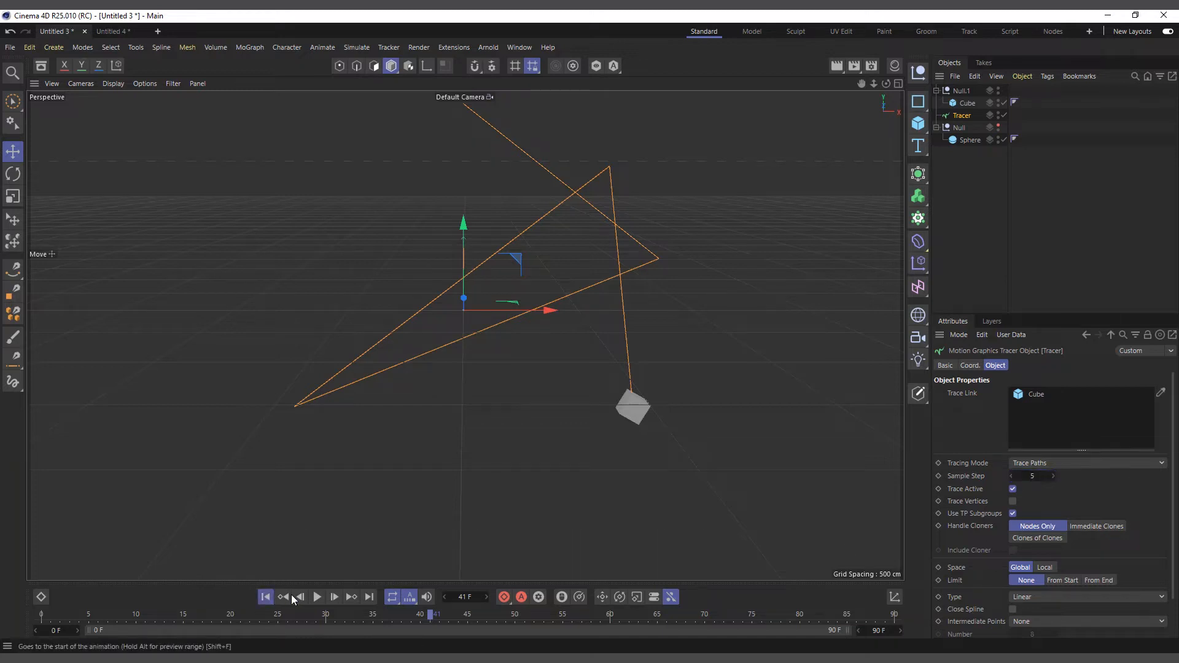
left_click(265, 597)
left_click(317, 597)
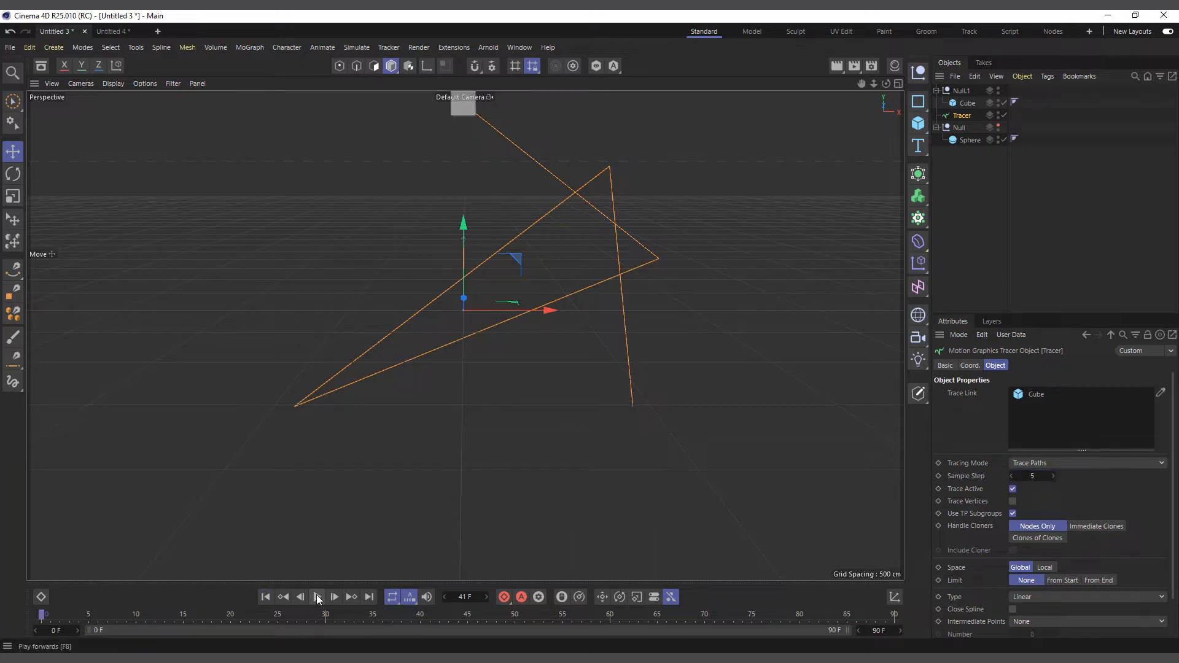
left_click(317, 597)
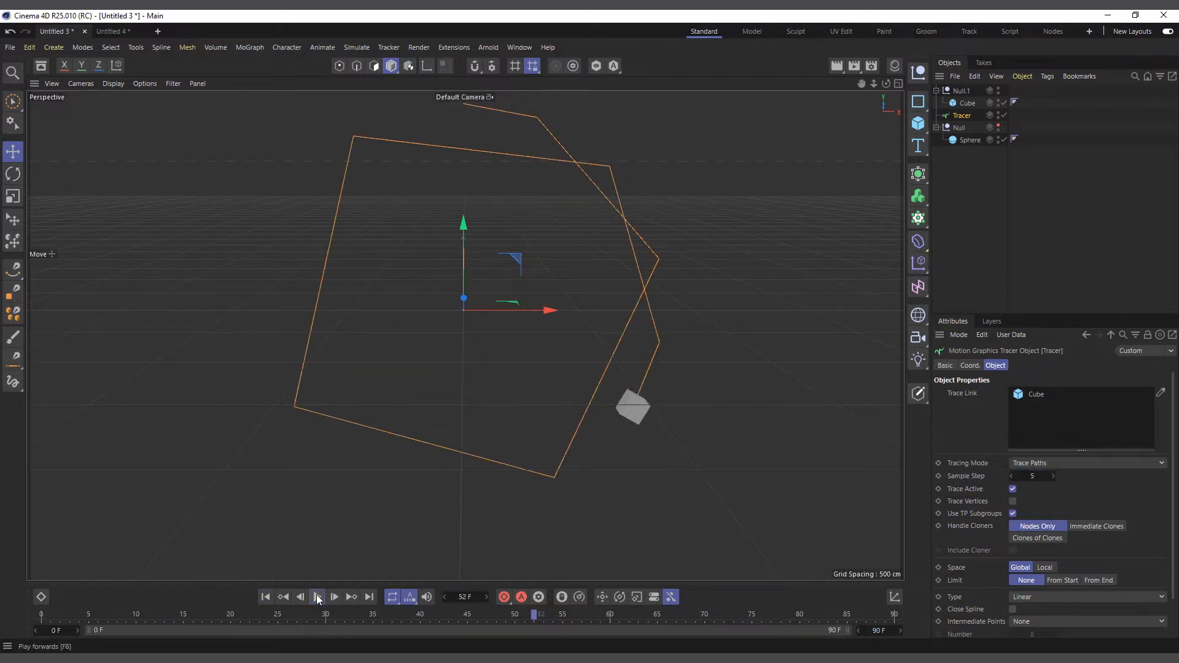
Set the Tracer's Sample Step to 3, replay the animation from the start, and return to the first frame
left_click(266, 598)
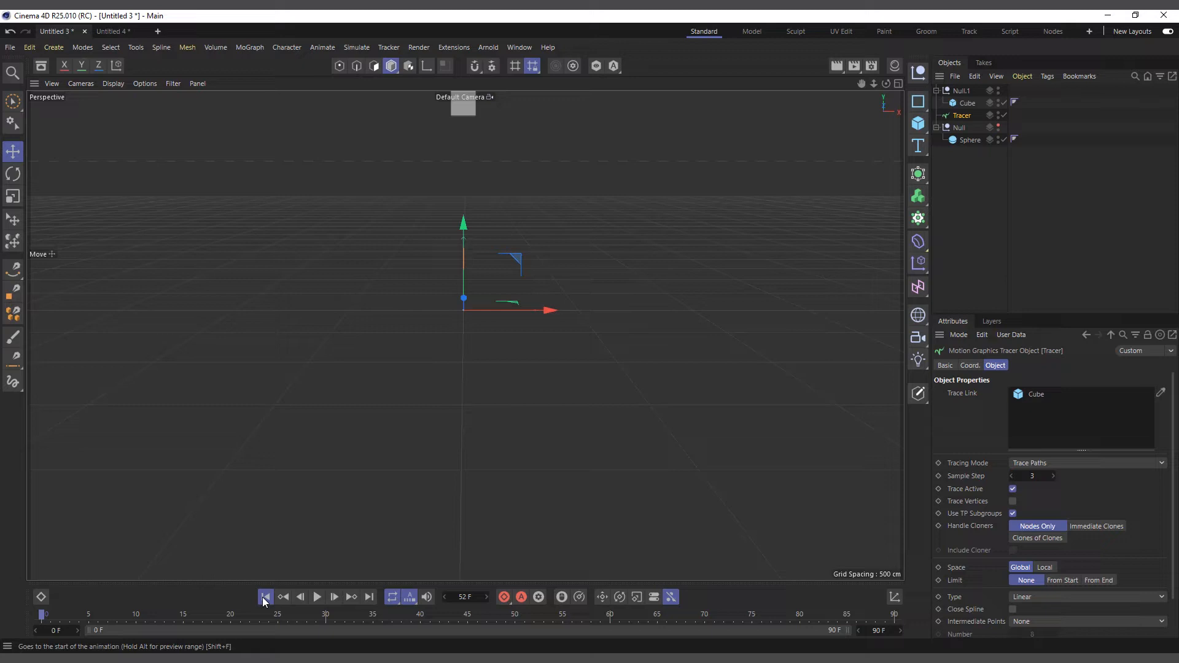
left_click(317, 598)
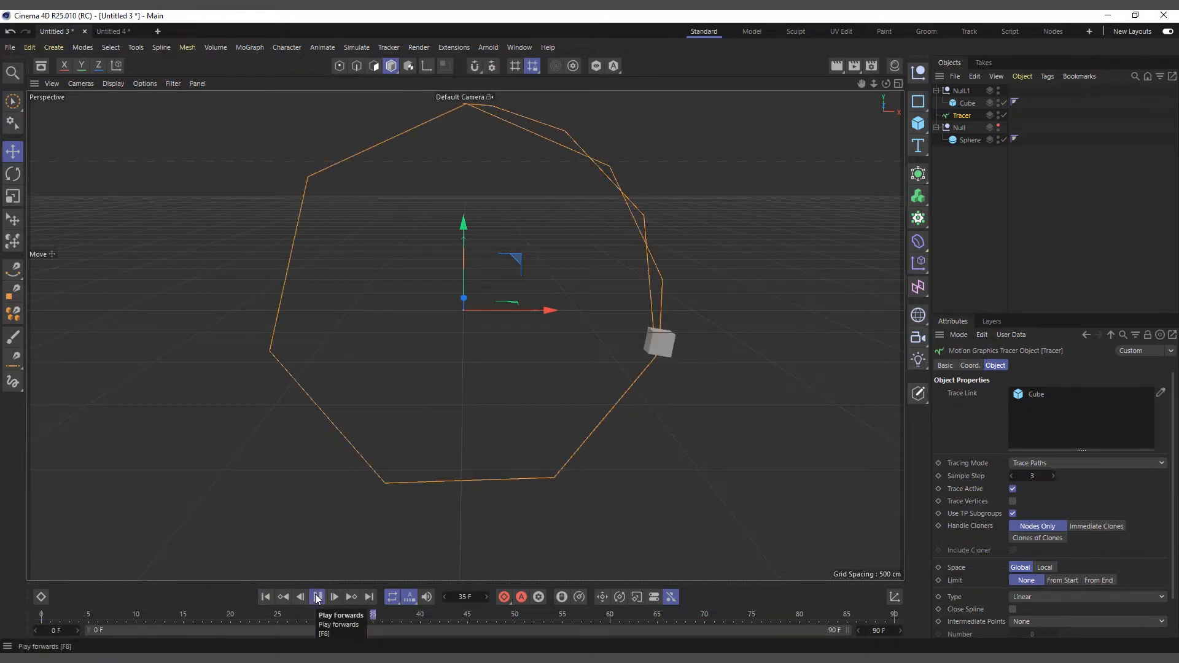
left_click(317, 598)
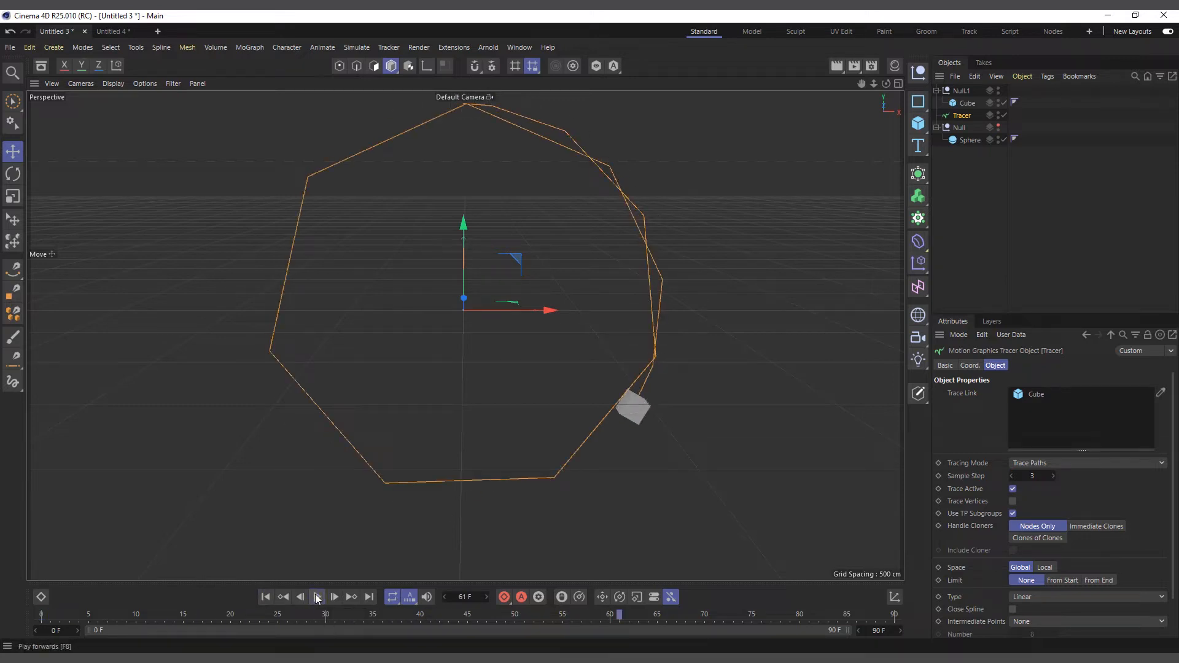
left_click(265, 598)
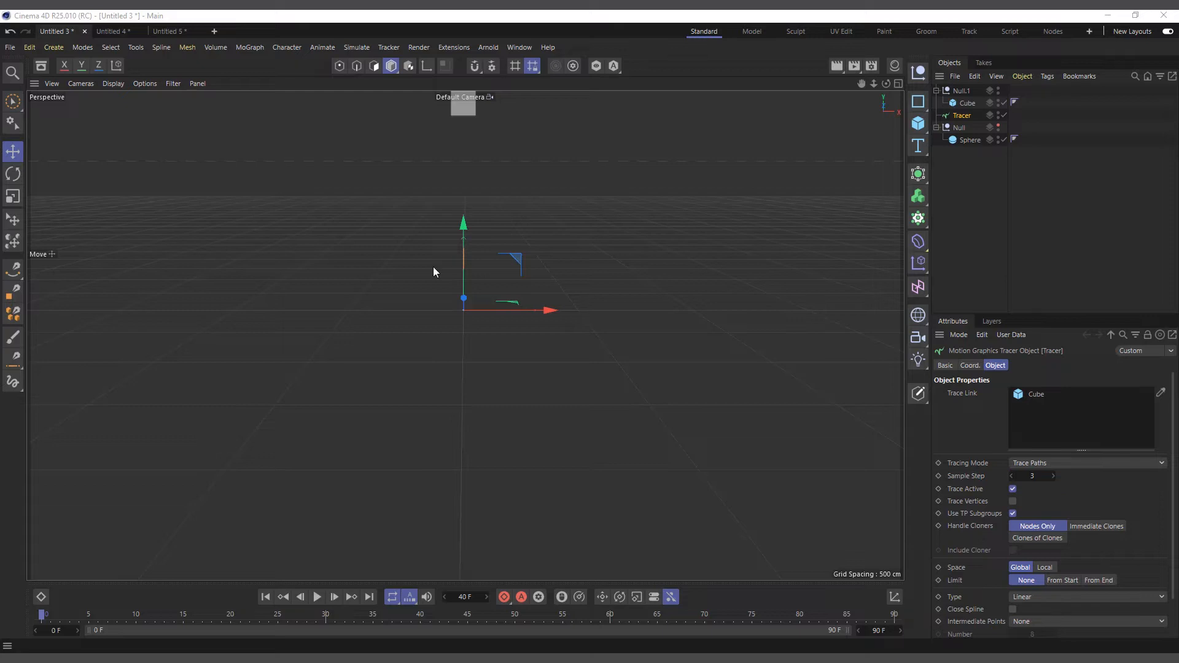
Switch to the Untitled 5 document and delete its existing Tracer
left_click(184, 32)
left_click(969, 128)
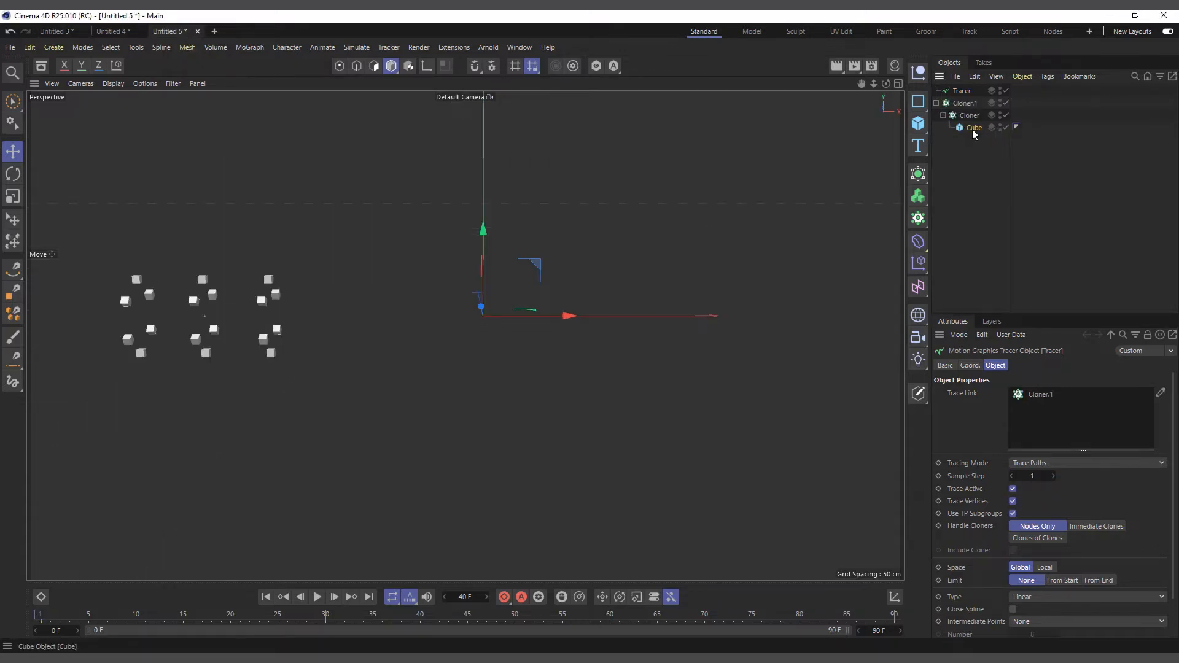
left_click(968, 91)
key("Delete")
Examine the nested cloner setup by disabling both Cloners to isolate the Cube and re-enabling the grid Cloner and radial Cloner.1
left_click(962, 94)
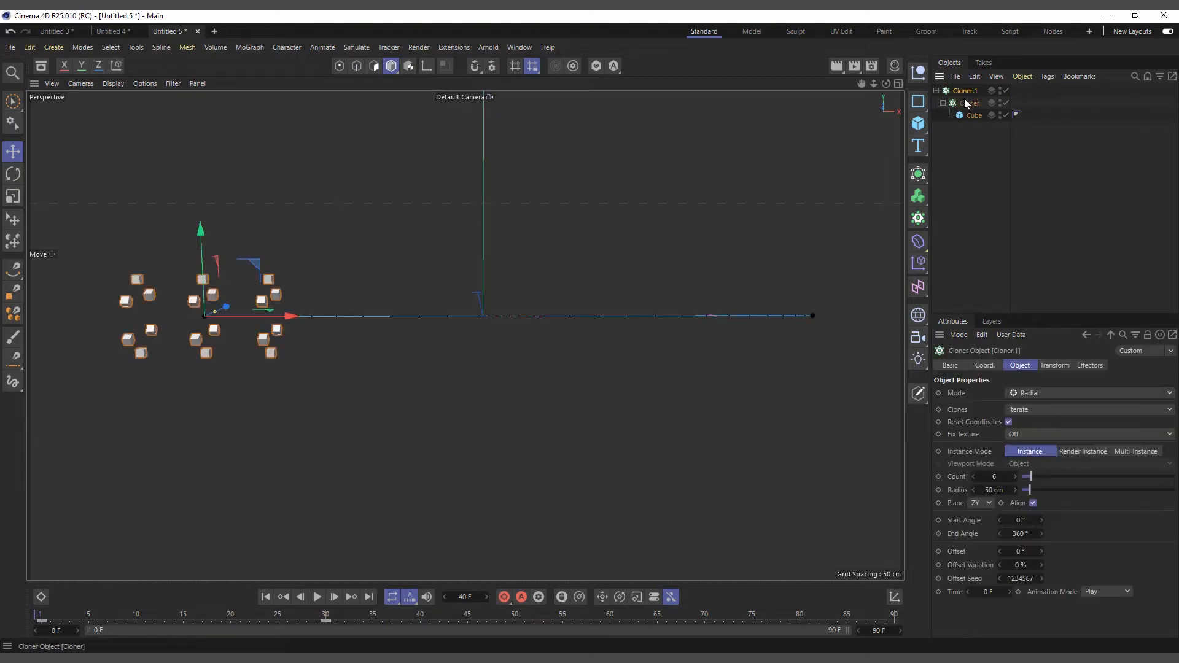
left_click(966, 103)
left_click(1006, 91)
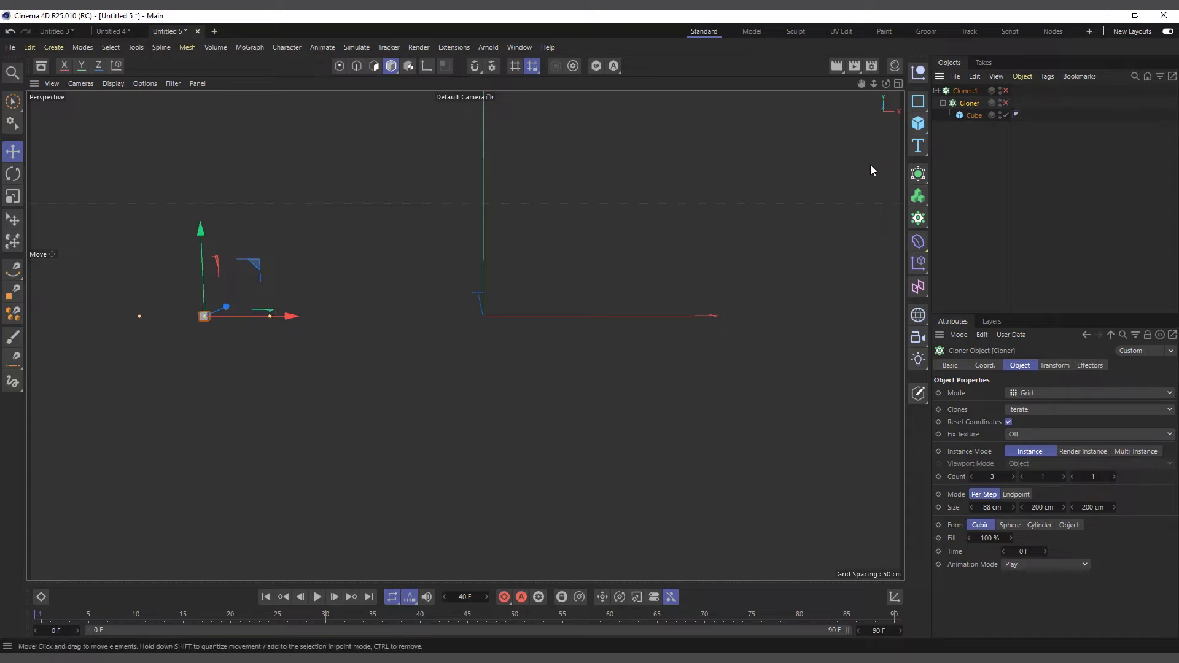
left_click(972, 115)
left_click(1006, 103)
left_click(1006, 103)
left_click(969, 104)
left_click(1005, 91)
Preview the motion of the clones under Cloner.1 by playing the animation, and return to the first frame
left_click(963, 92)
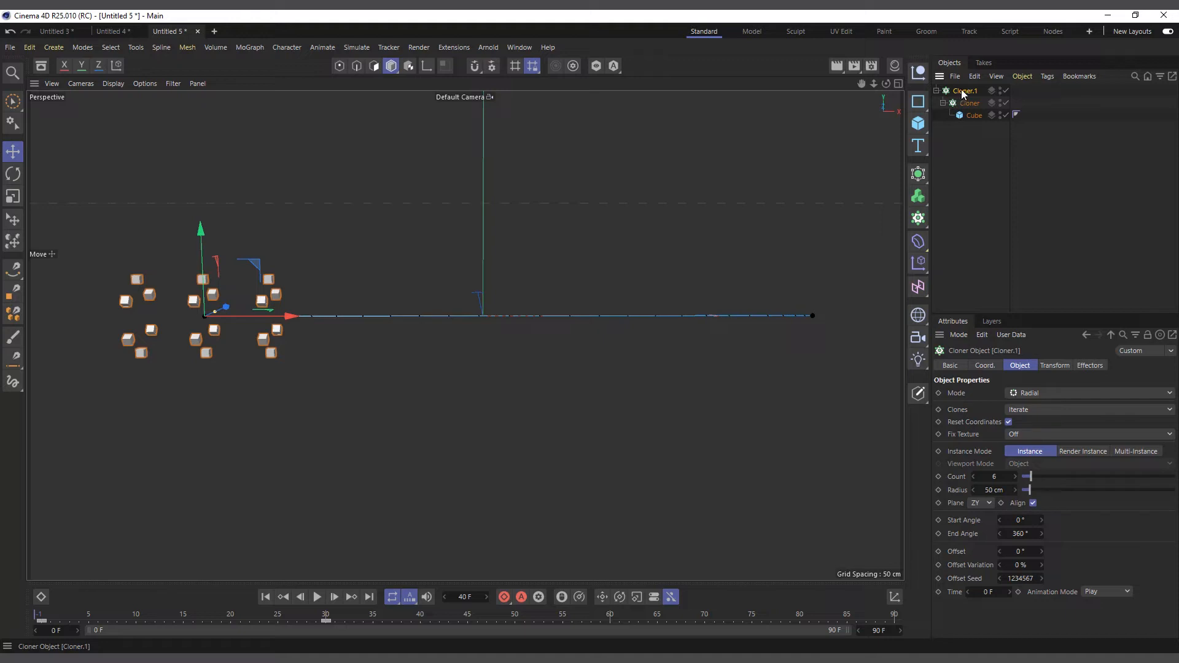
left_click(317, 597)
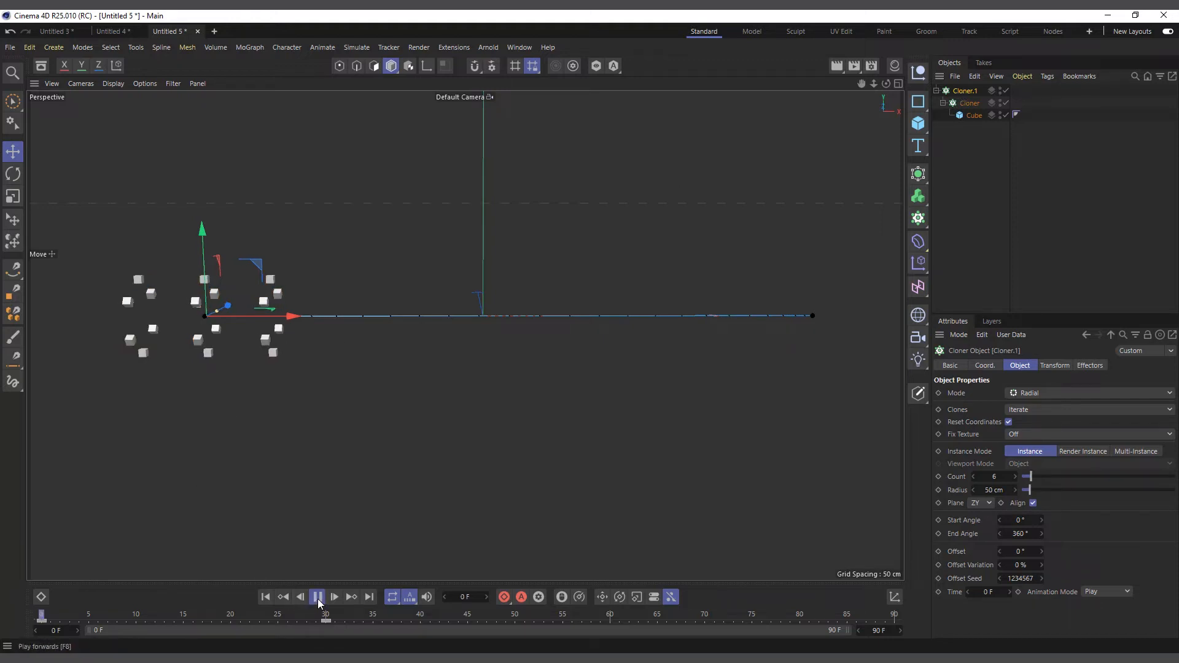
left_click(318, 598)
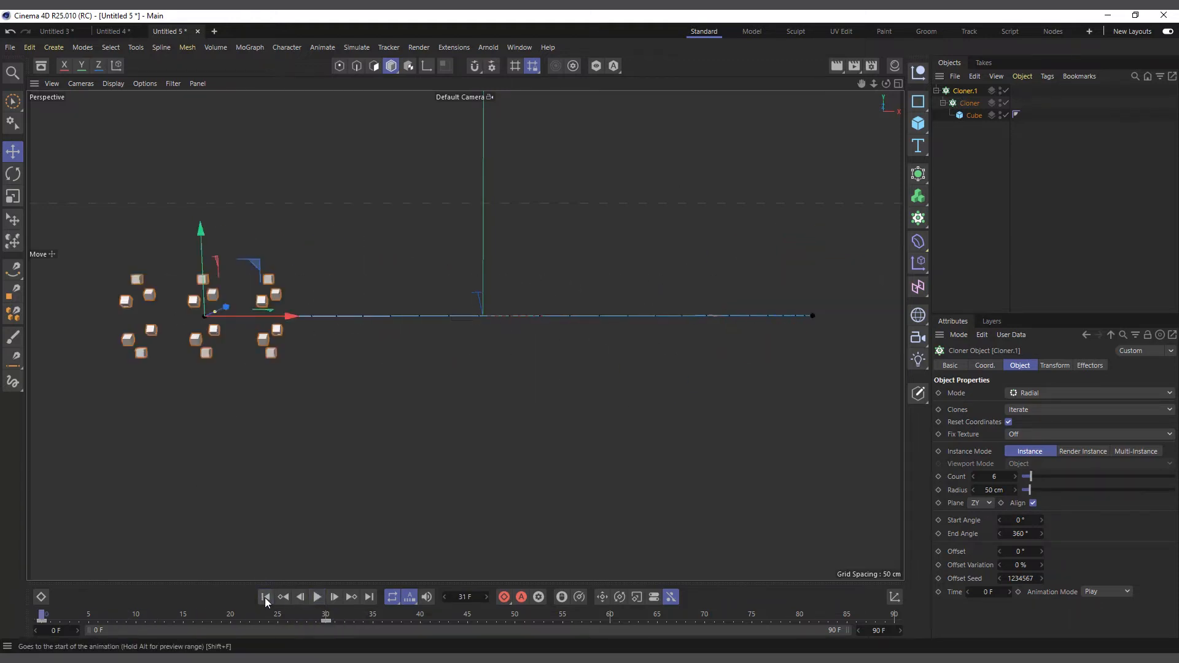
Add a MoGraph Tracer linked to Cloner.1 and show its object properties
left_click(253, 47)
mouse_move(280, 49)
mouse_move(242, 51)
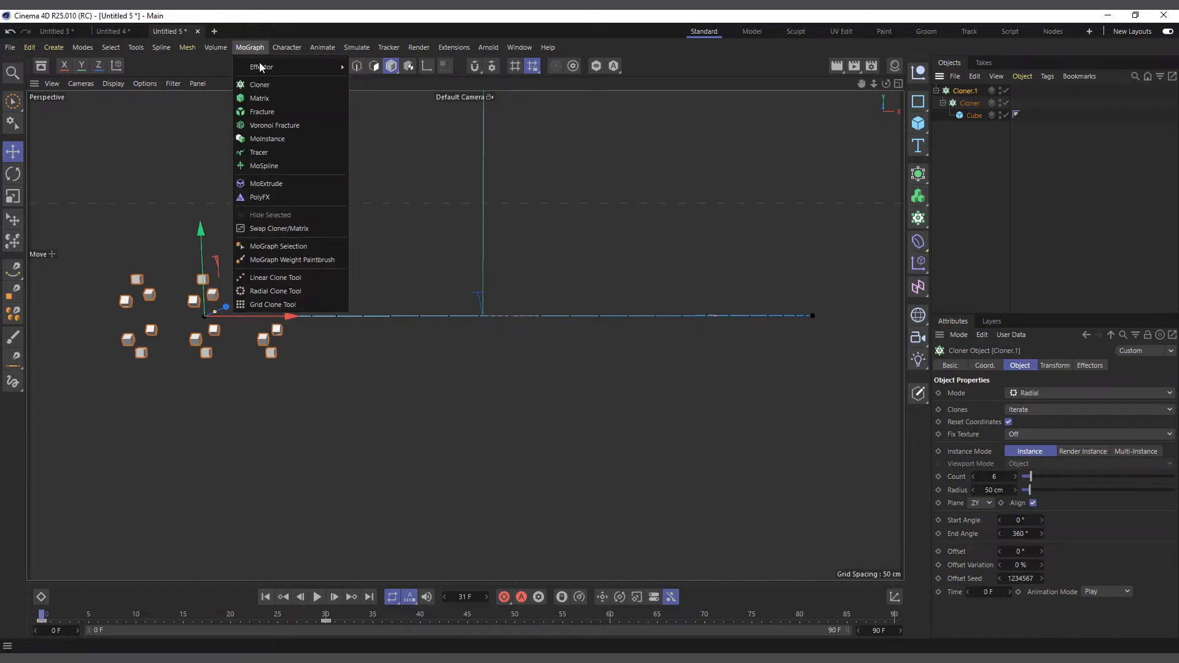
left_click(257, 154)
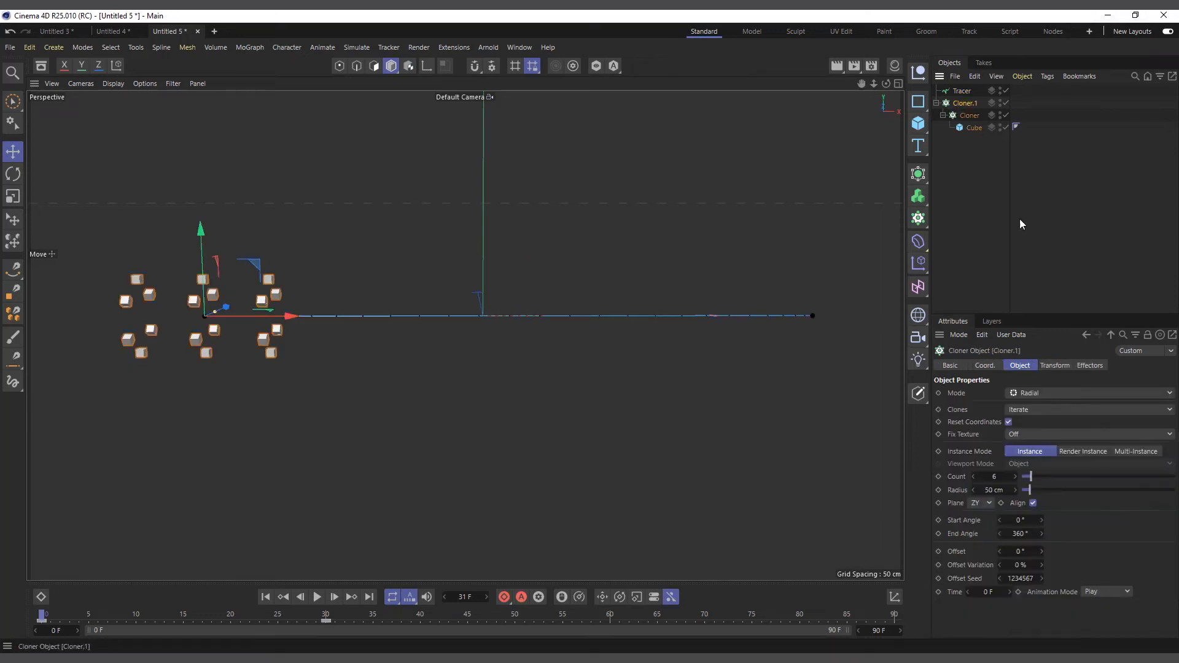
left_click(969, 92)
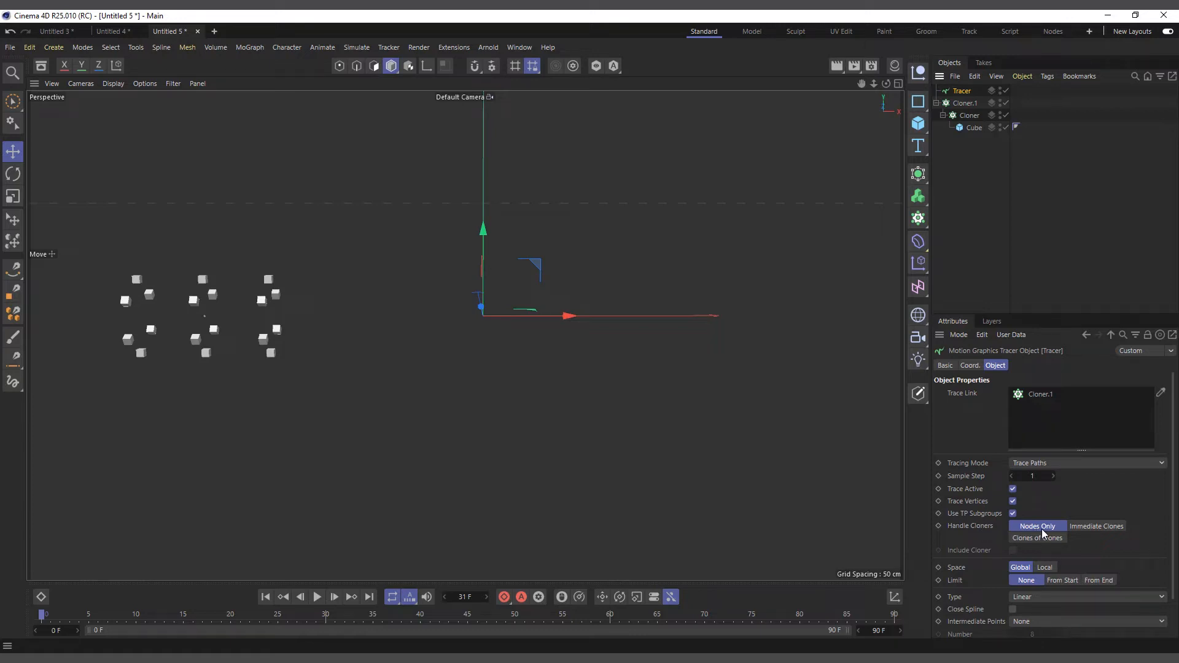
Play the animation to trace the clones' paths with Handle Cloners set to Nodes Only, and inspect the resulting splines
left_click(316, 597)
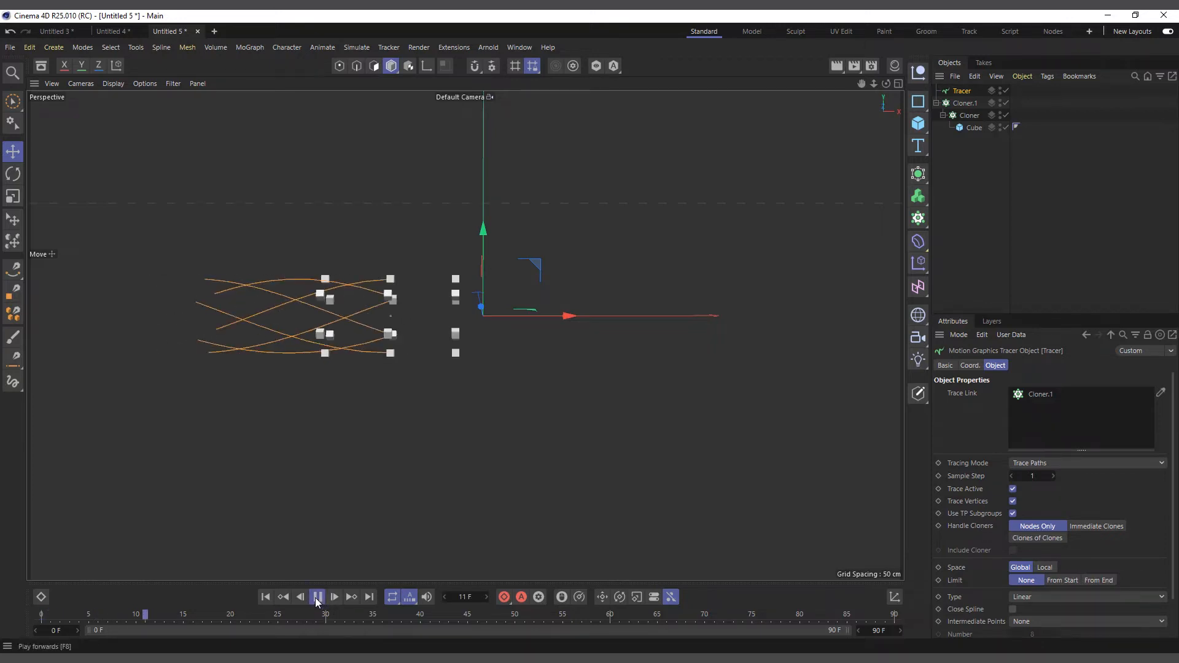
left_click(318, 599)
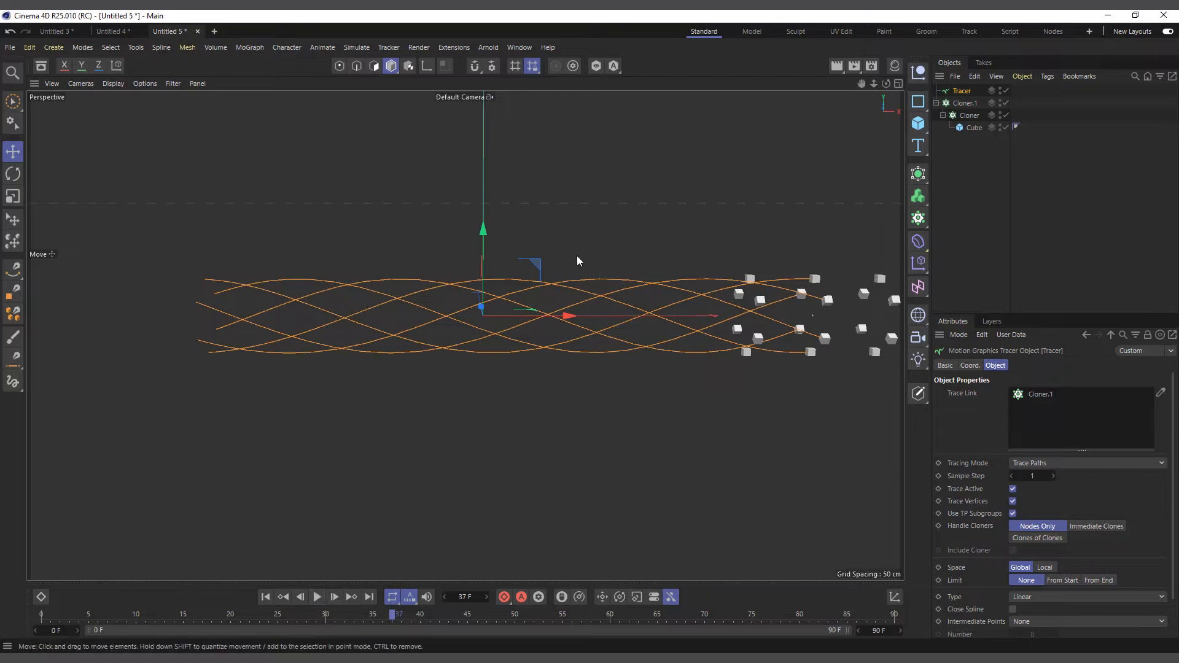
scroll(534, 264, "up", 2)
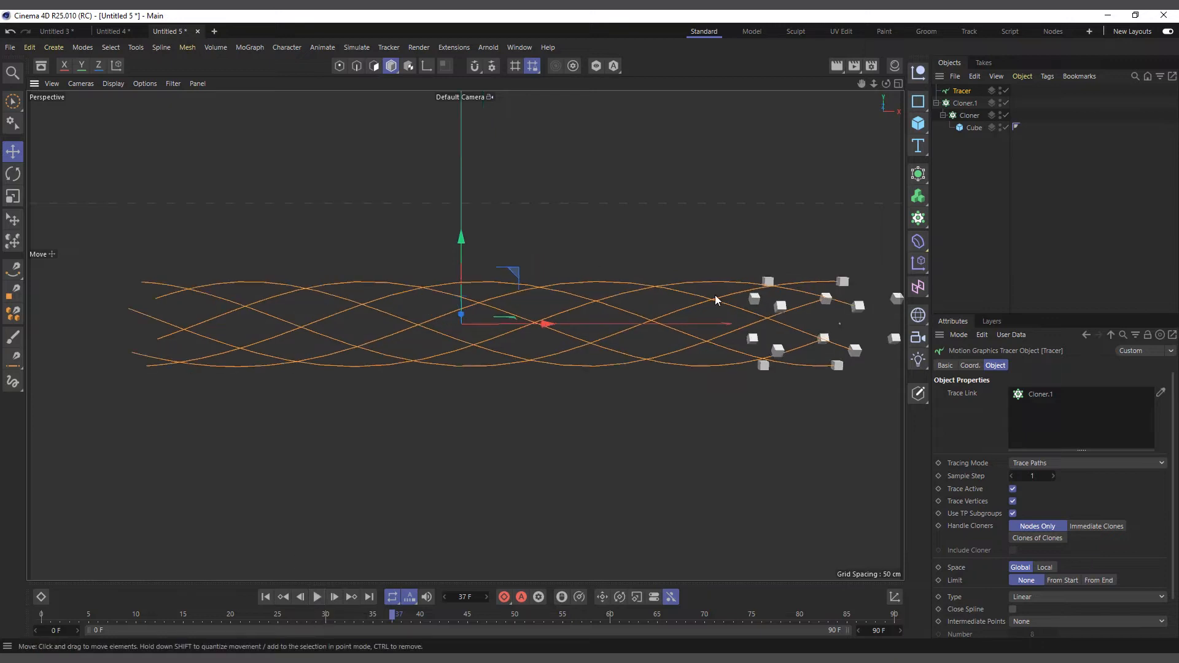
Collapse the grid Cloner's hierarchy and select its parent Cloner.1 to show the radial settings
left_click(969, 116)
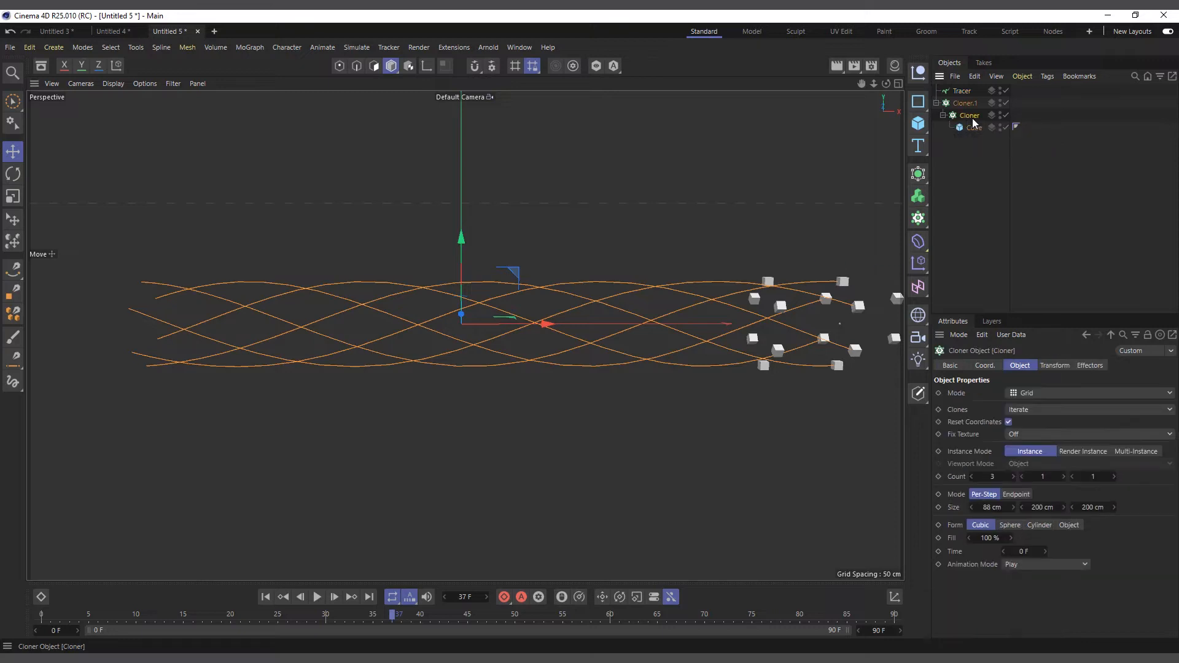
left_click(943, 115)
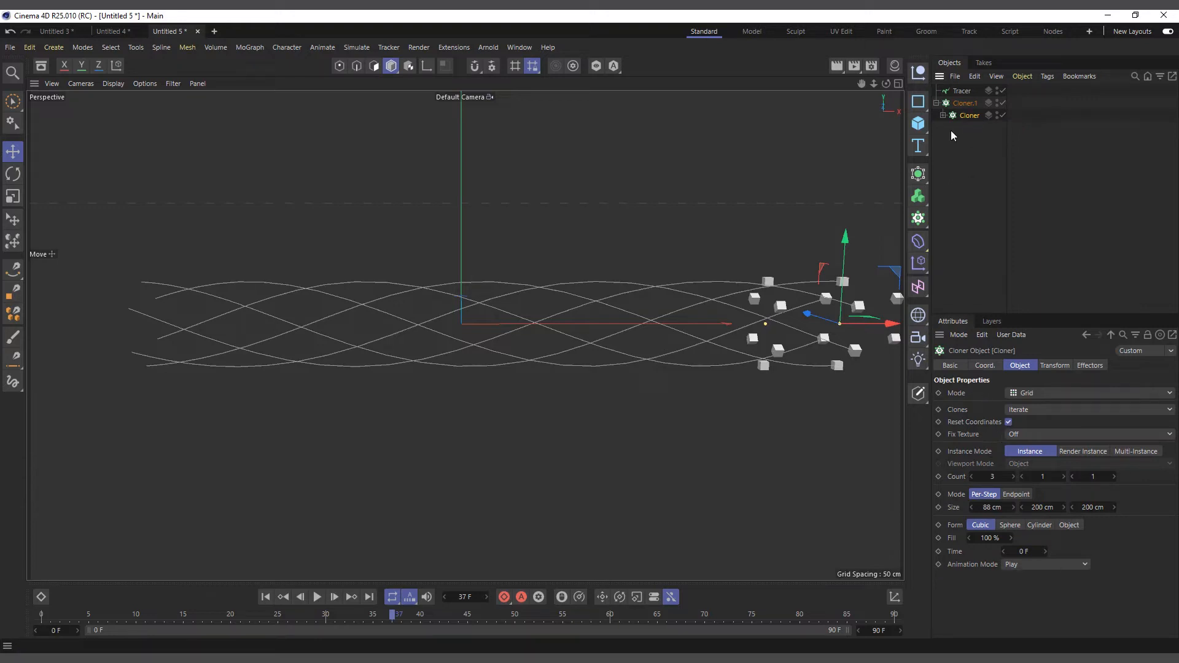
left_click(964, 104)
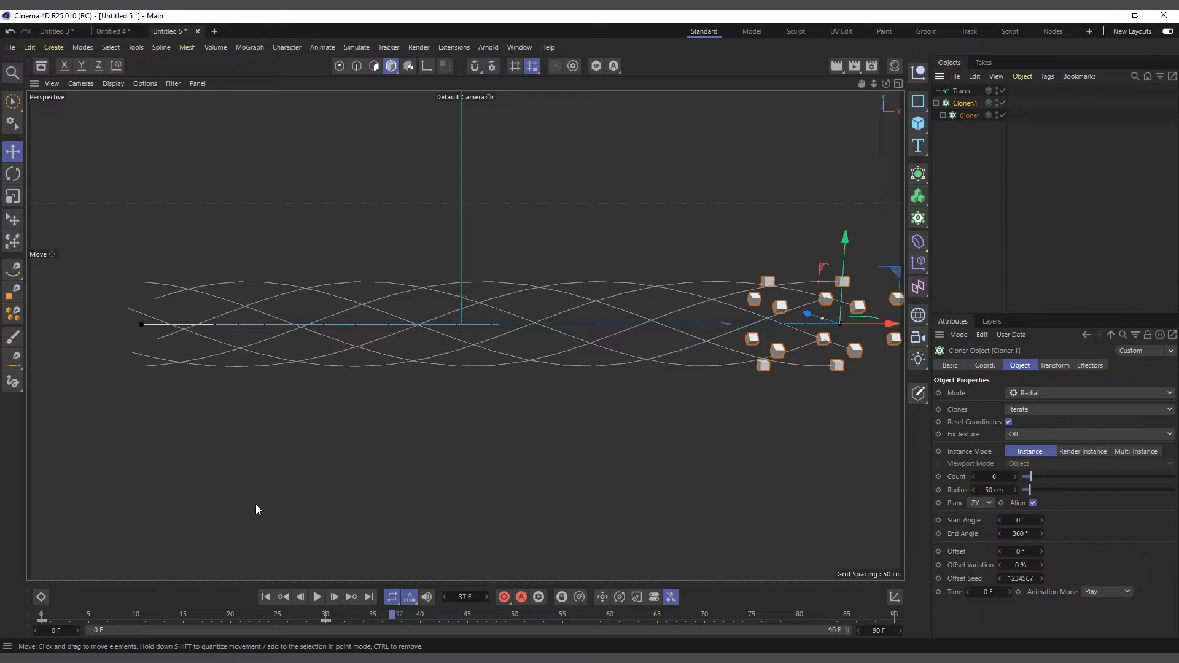
Select the nested grid Cloner and toggle Cloner.1 off and on to examine its clones without the radial cloning
left_click(968, 116)
left_click_drag(886, 83, 750, 348)
scroll(841, 367, "up", 6)
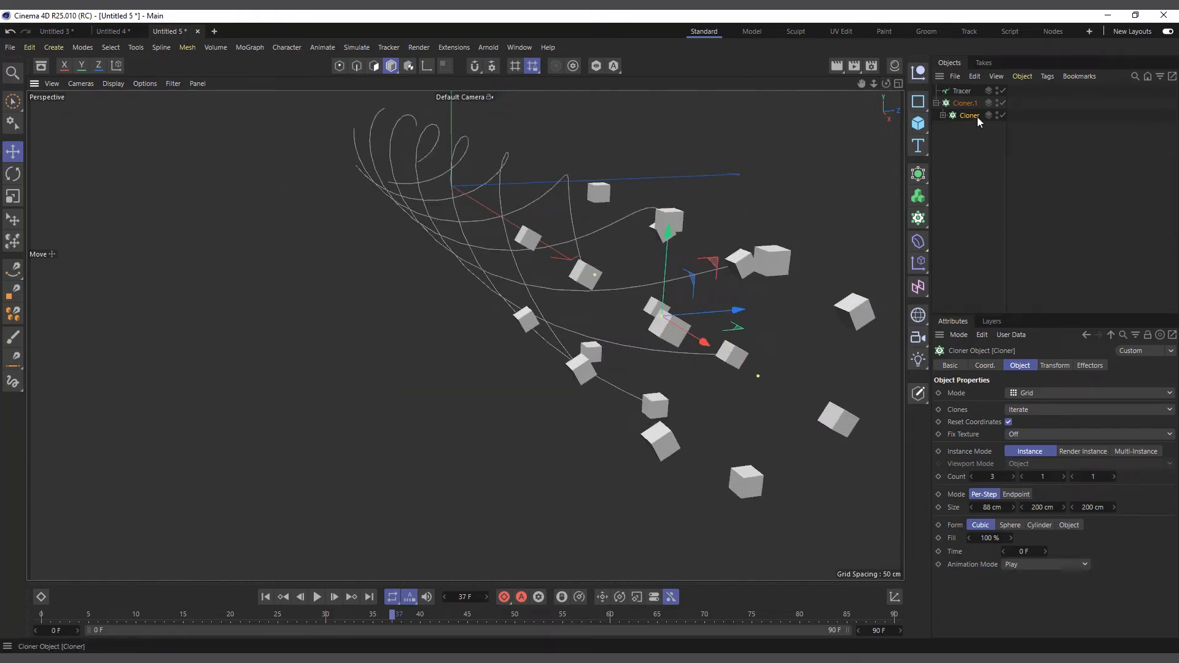
left_click(1001, 103)
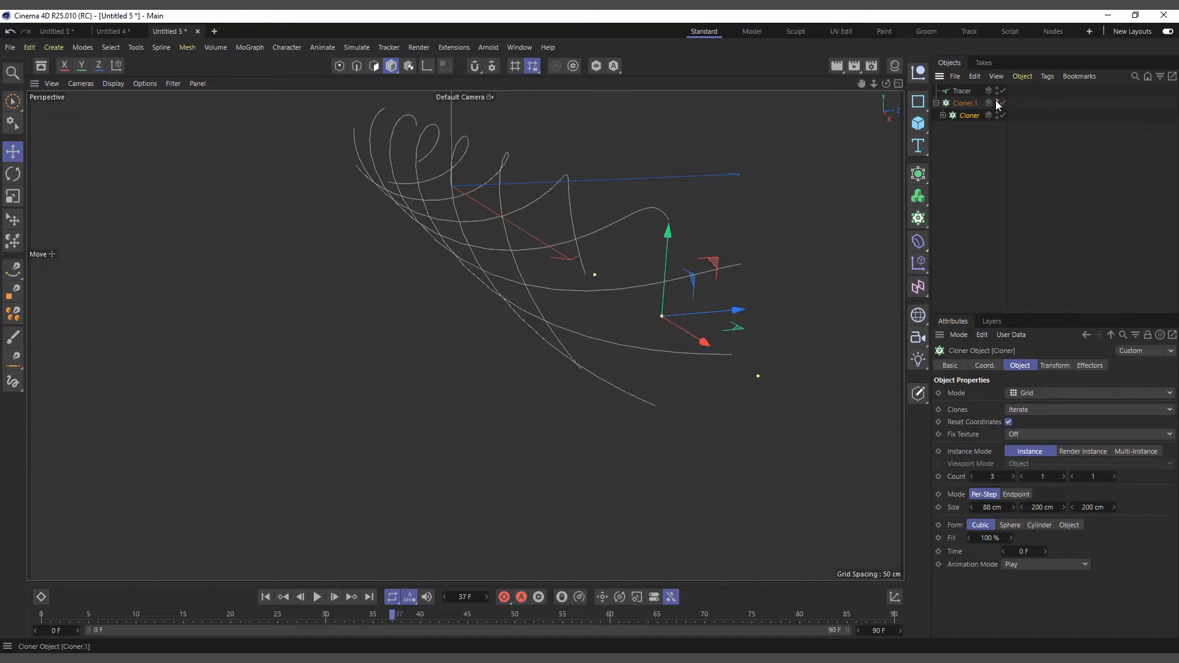
left_click(1002, 103)
left_click(1002, 103)
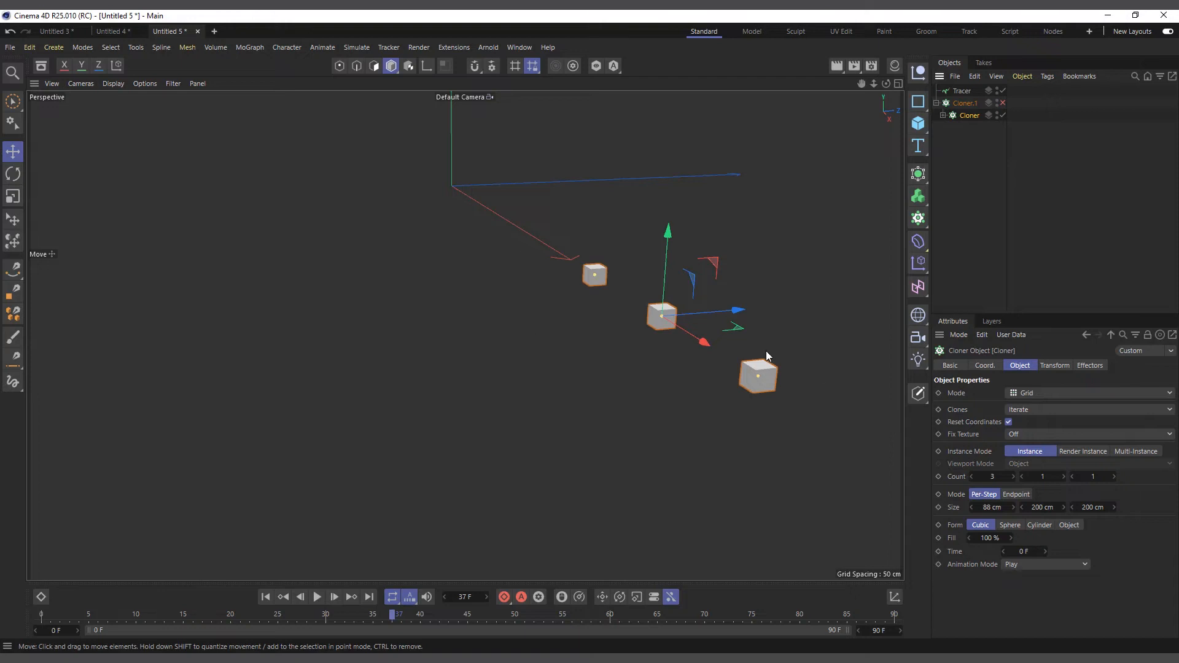
left_click(1002, 102)
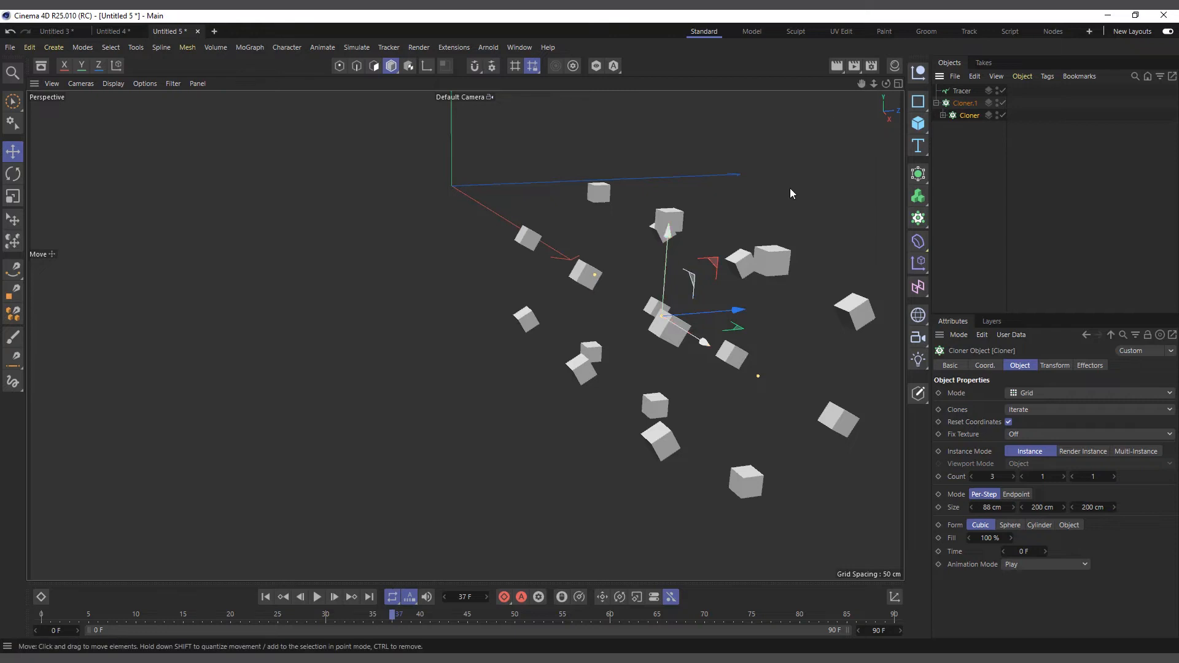
Replay the animation from the first frame and examine the Nodes Only paths against the grid Cloner and Cloner.1
left_click(265, 597)
left_click(317, 596)
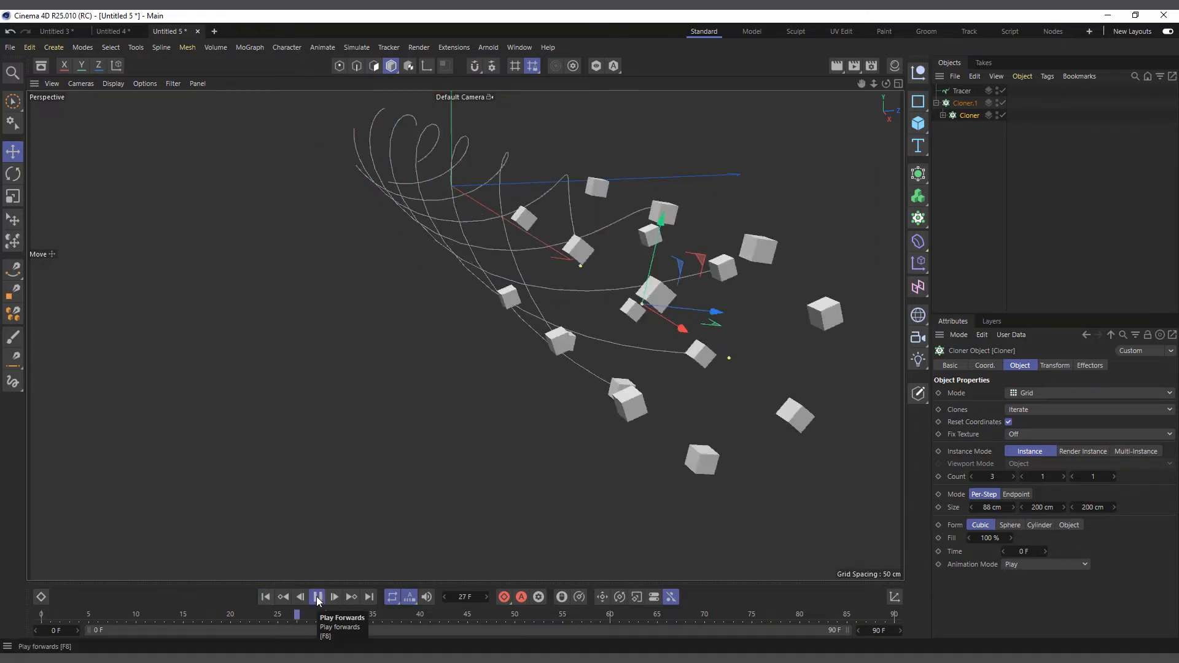
left_click(317, 597)
left_click_drag(886, 84, 929, 99)
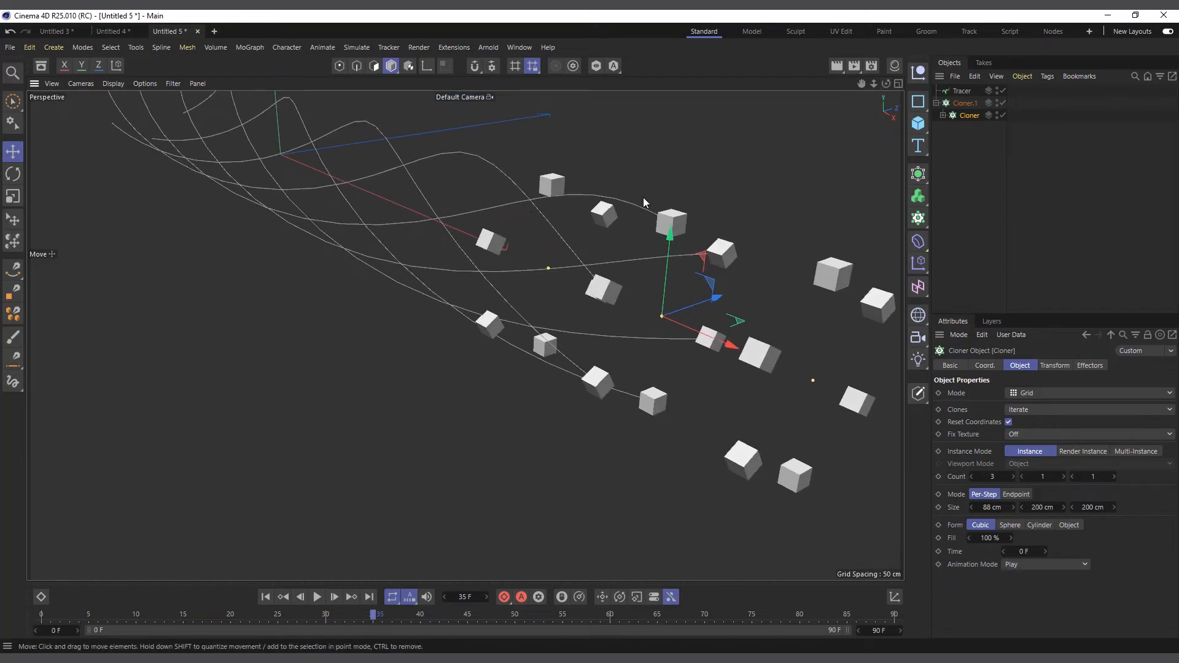
left_click(967, 104)
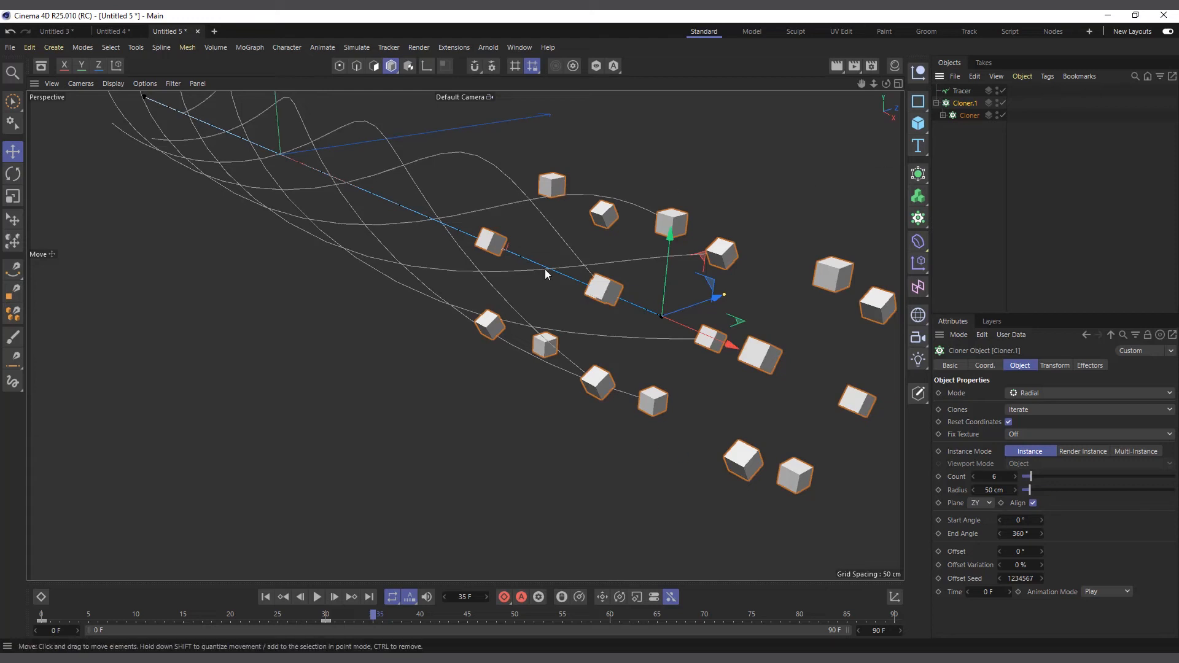
left_click_drag(546, 274, 433, 380)
left_click(966, 116)
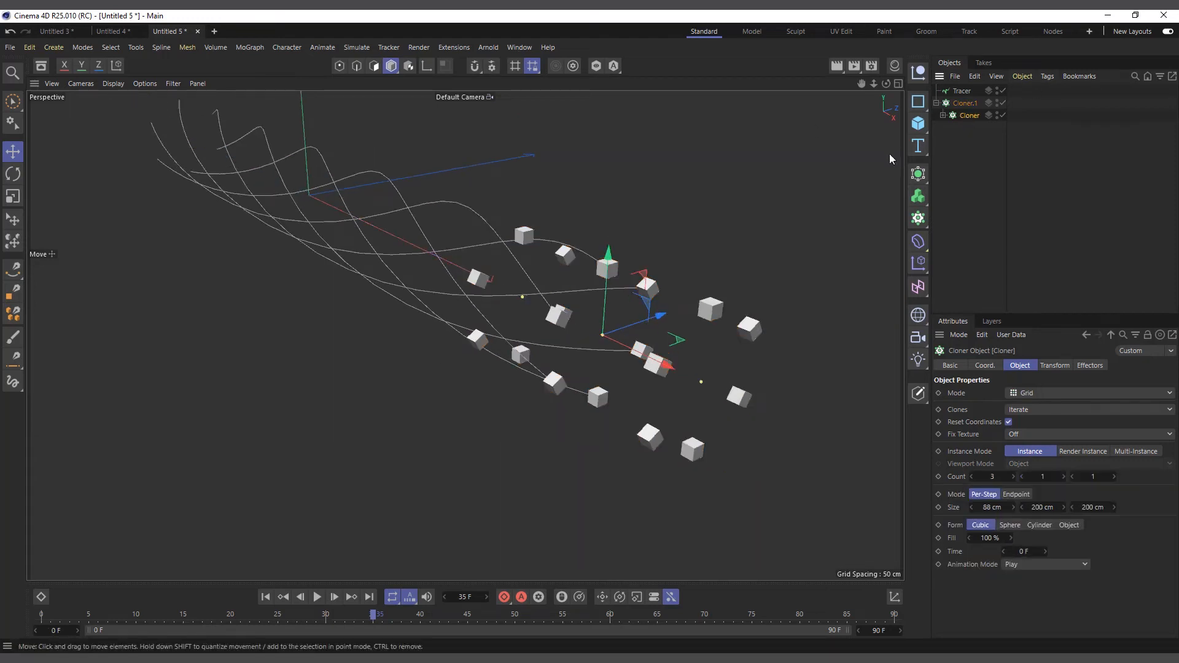
left_click(963, 103)
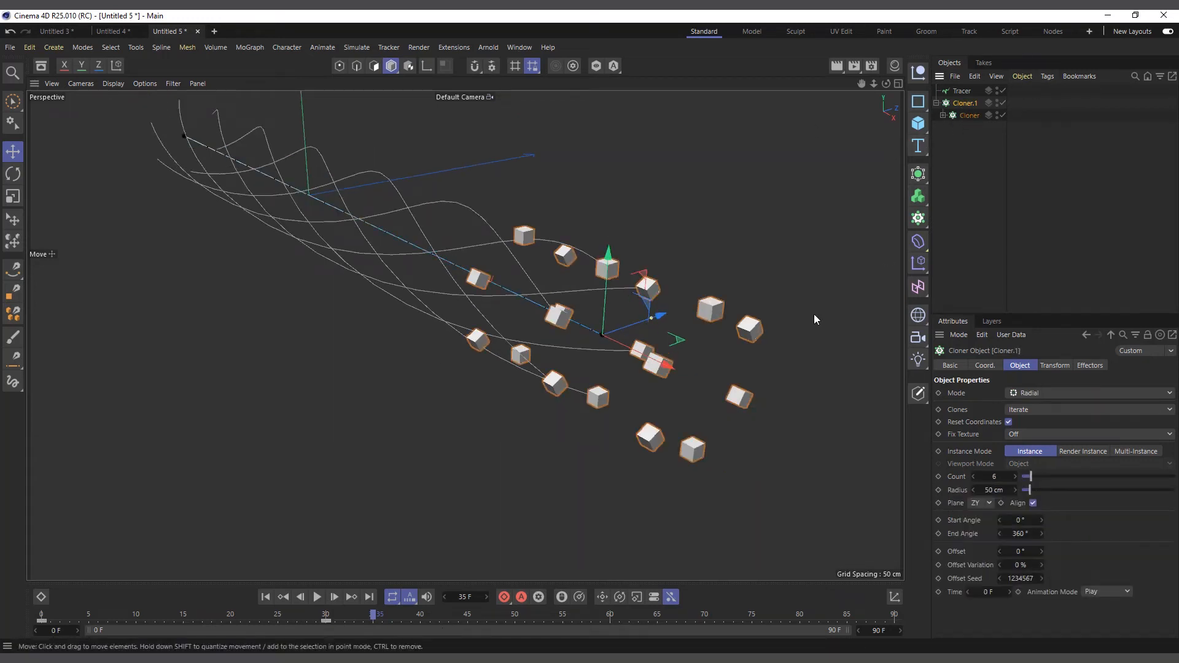
Set the Tracer's Handle Cloners to Immediate Clones and replay the animation from the first frame to retrace the paths
left_click(961, 91)
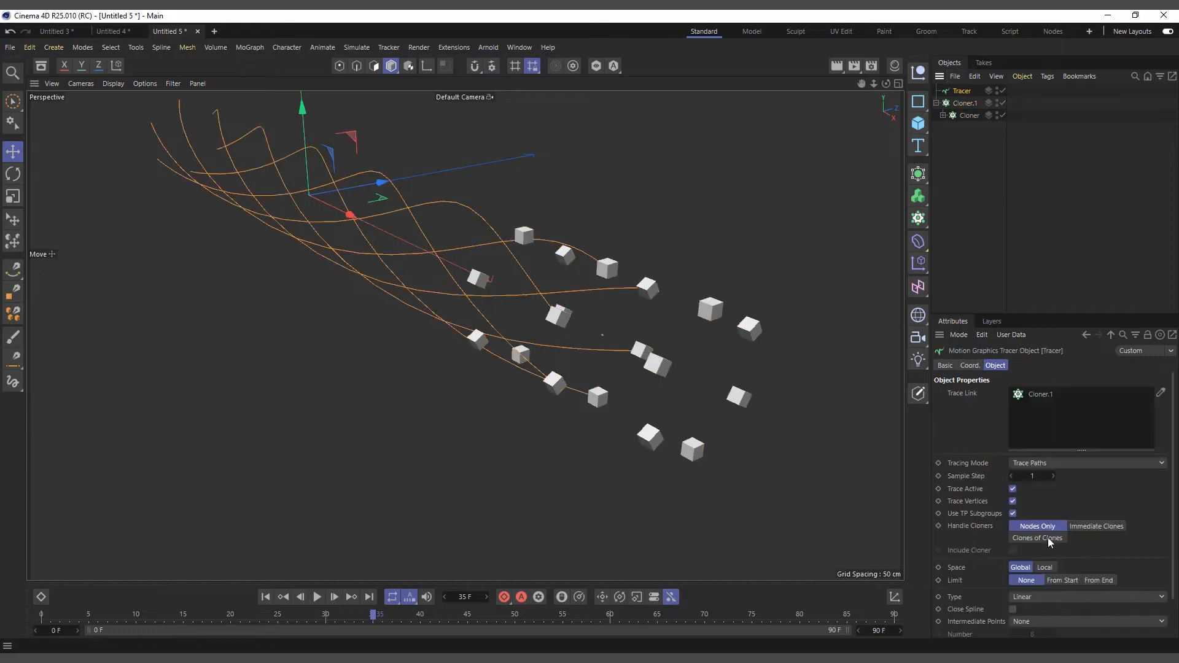
left_click(1103, 527)
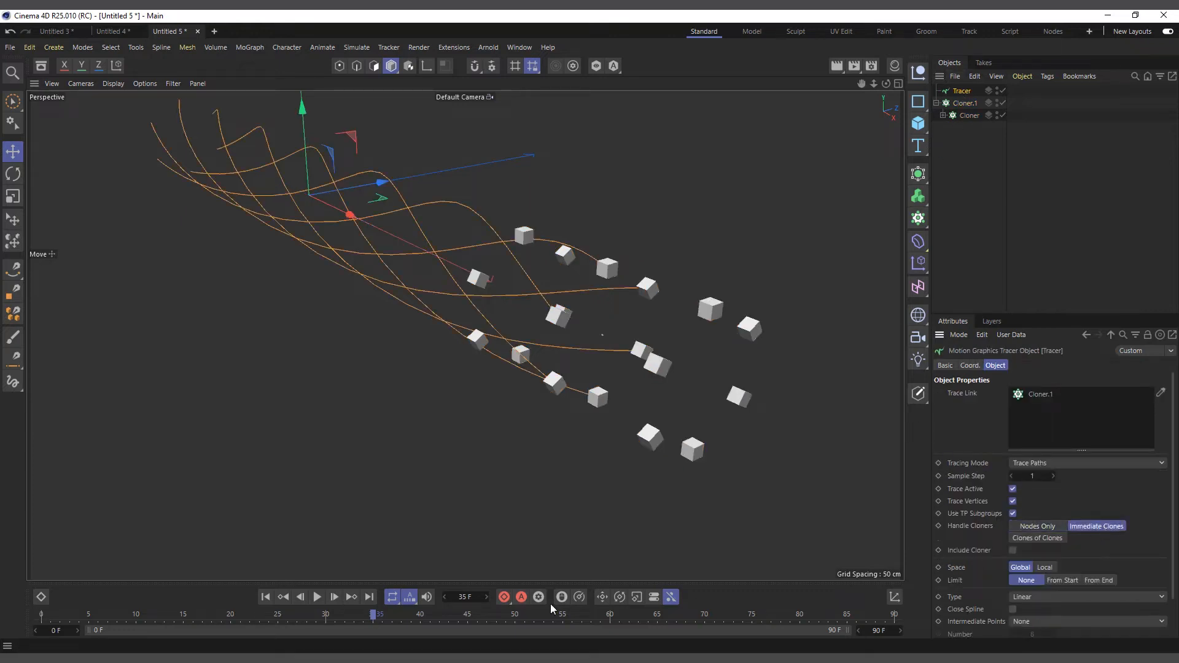
left_click(264, 597)
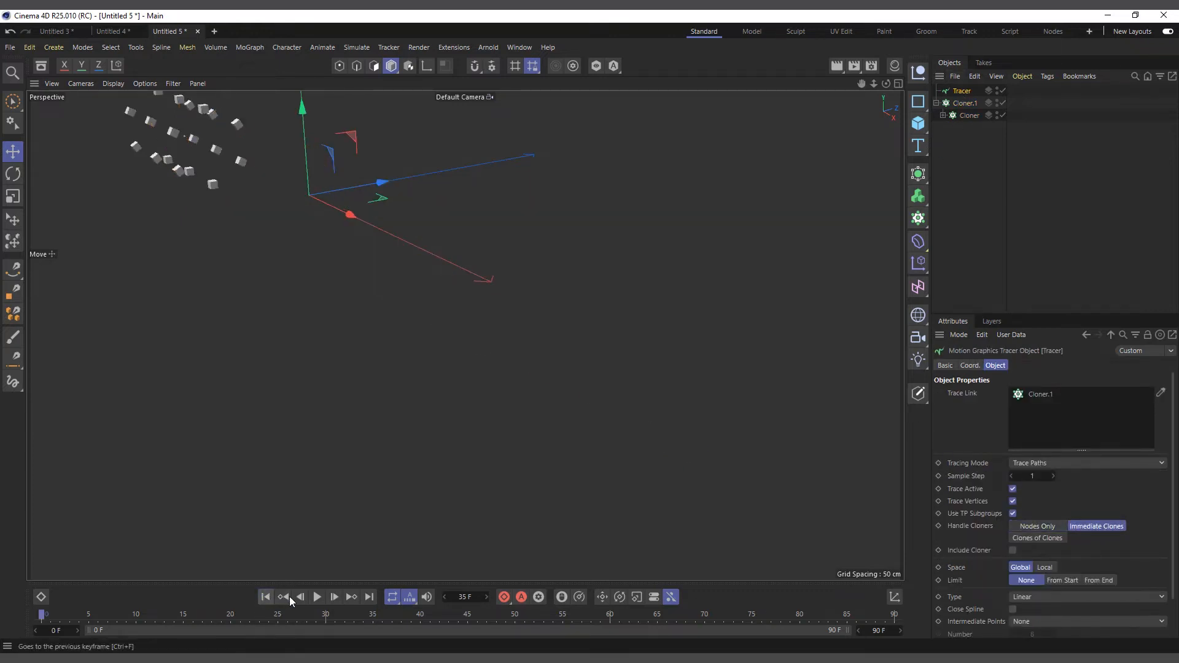
left_click(317, 597)
left_click(316, 597)
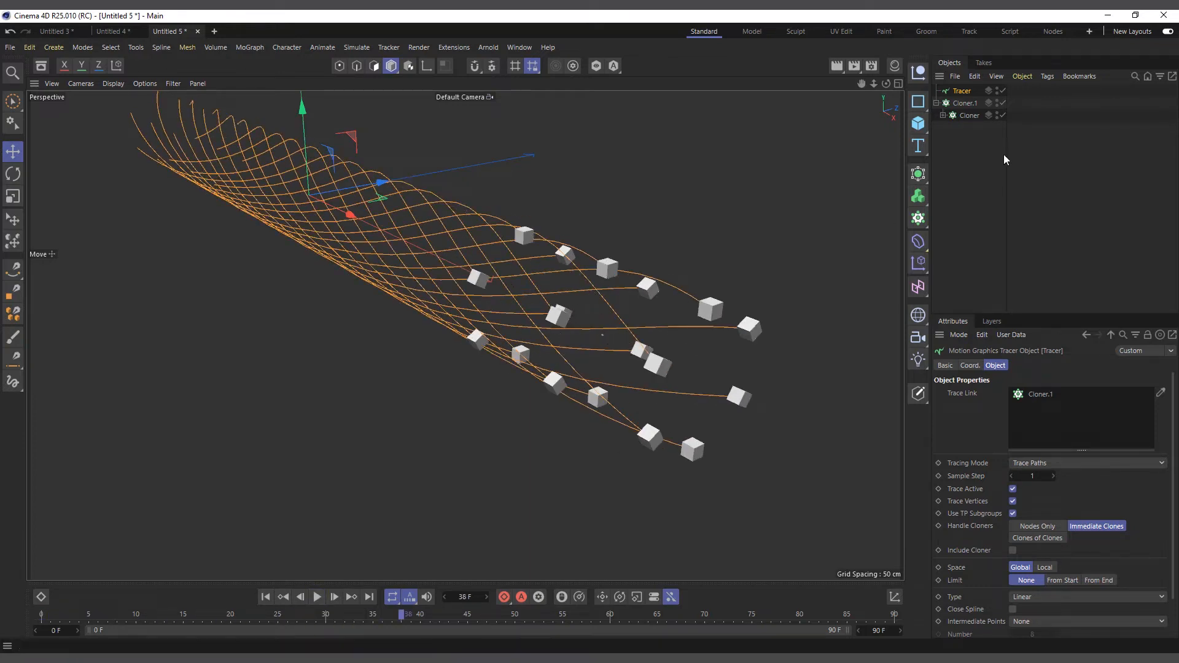
Select the nested grid Cloner and replay the animation from the first frame to examine the Immediate Clones paths
left_click(959, 118)
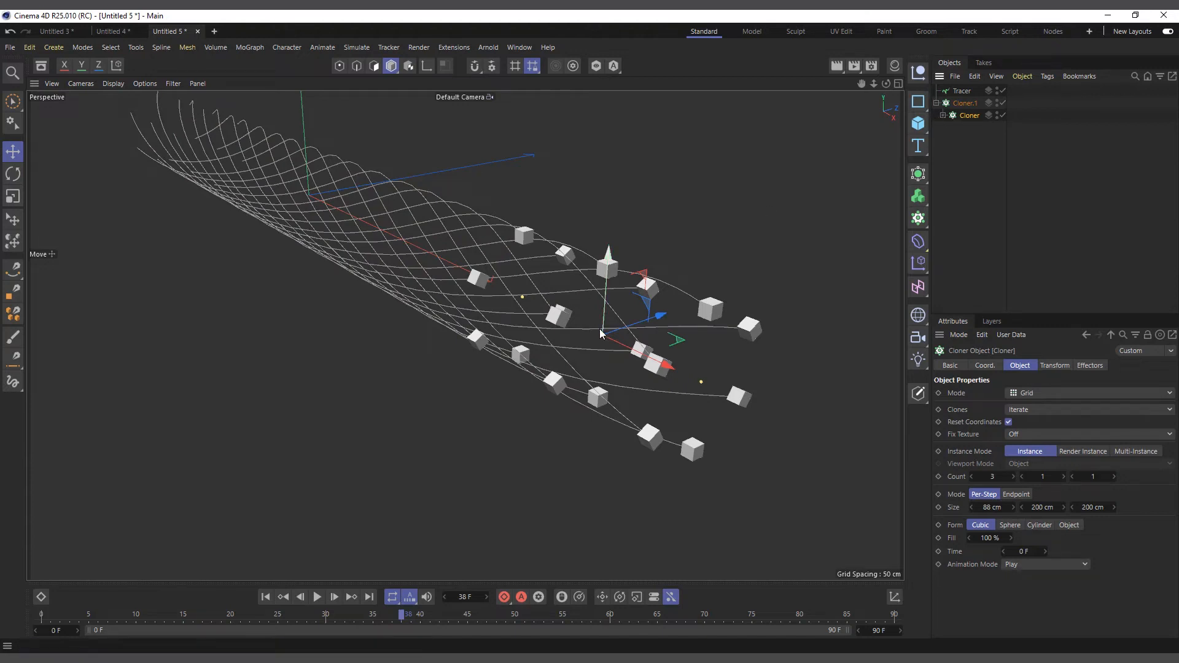
left_click_drag(885, 83, 862, 104)
left_click_drag(515, 323, 533, 321, "alt")
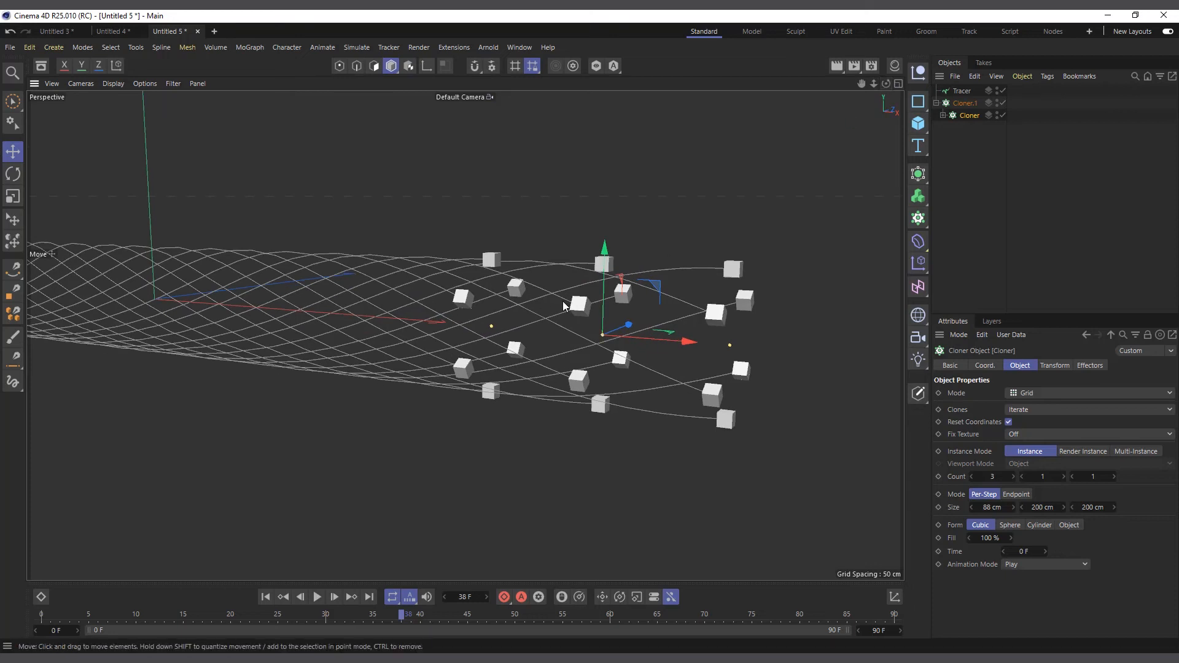
scroll(561, 309, "up", 2)
scroll(574, 323, "up", 1)
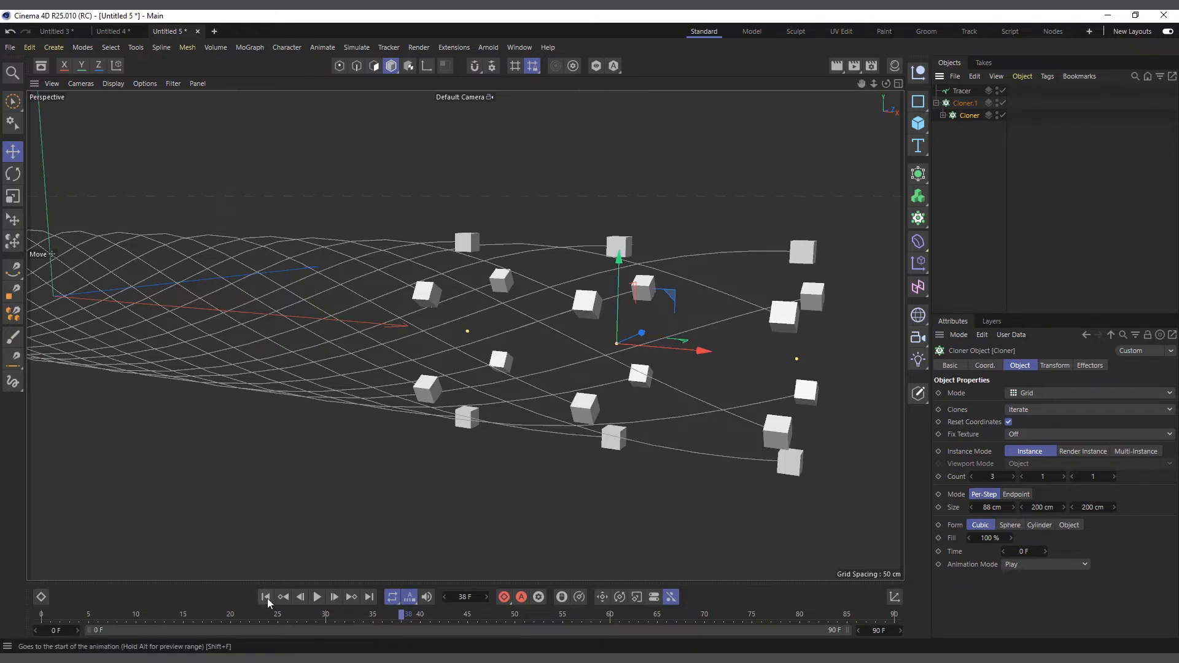
left_click(266, 597)
left_click(316, 597)
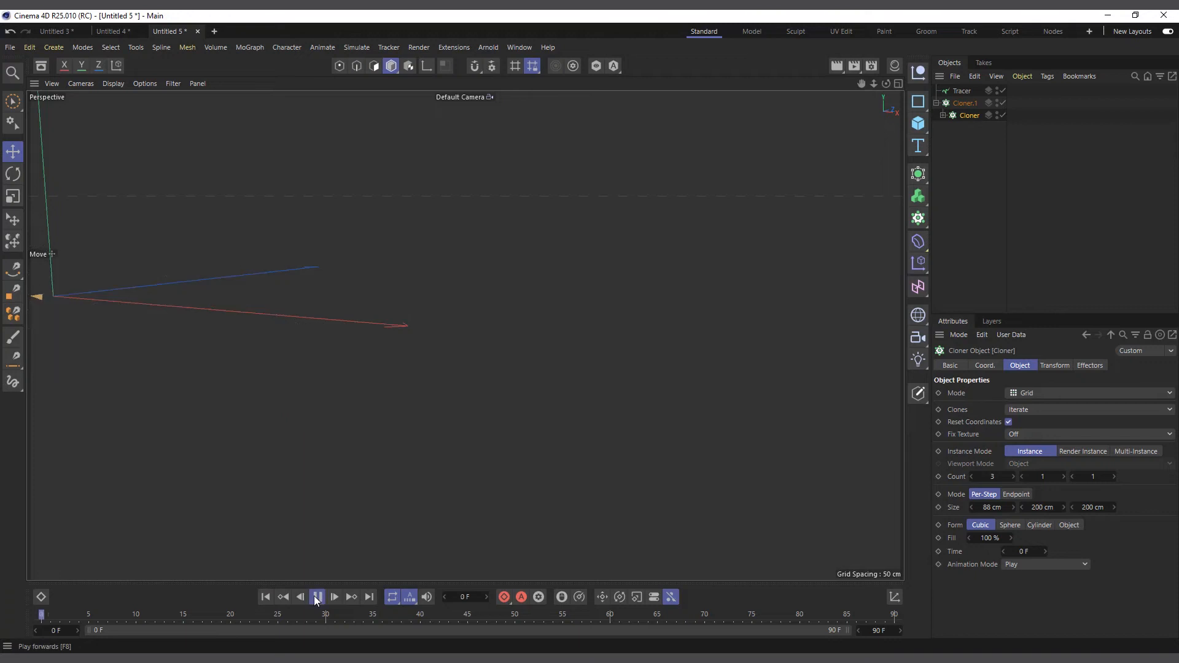
left_click(317, 597)
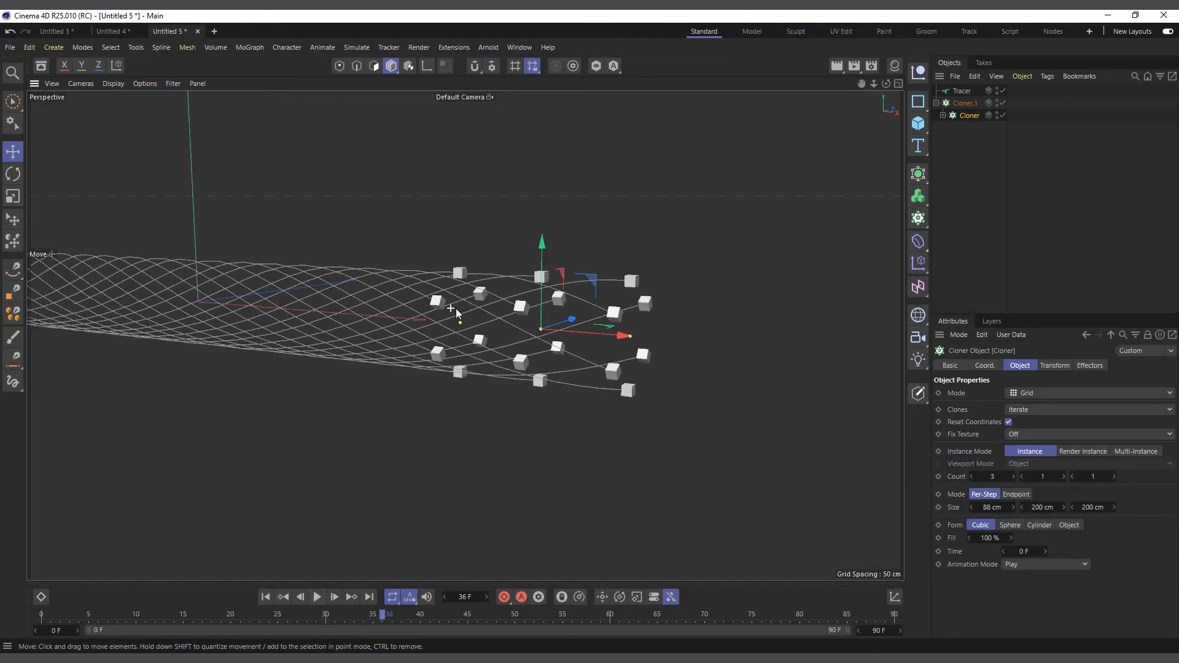
Set the Tracer's Handle Cloners to Clones of Clones and play the animation from the first frame to retrace the paths
left_click(962, 91)
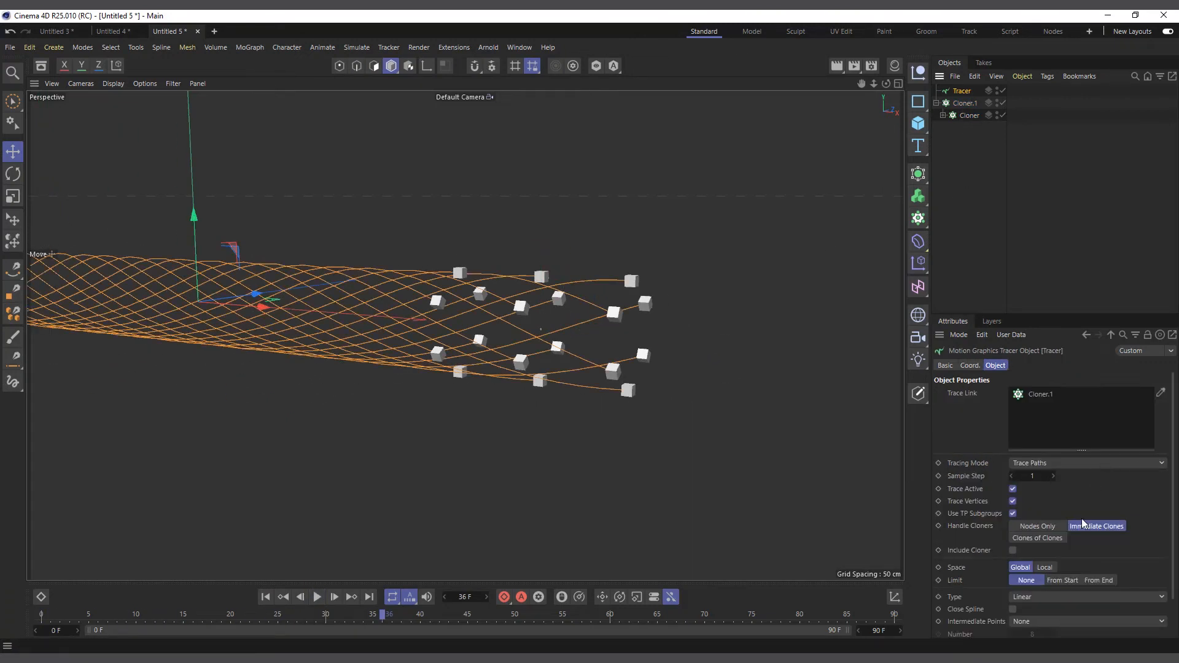
left_click(1051, 538)
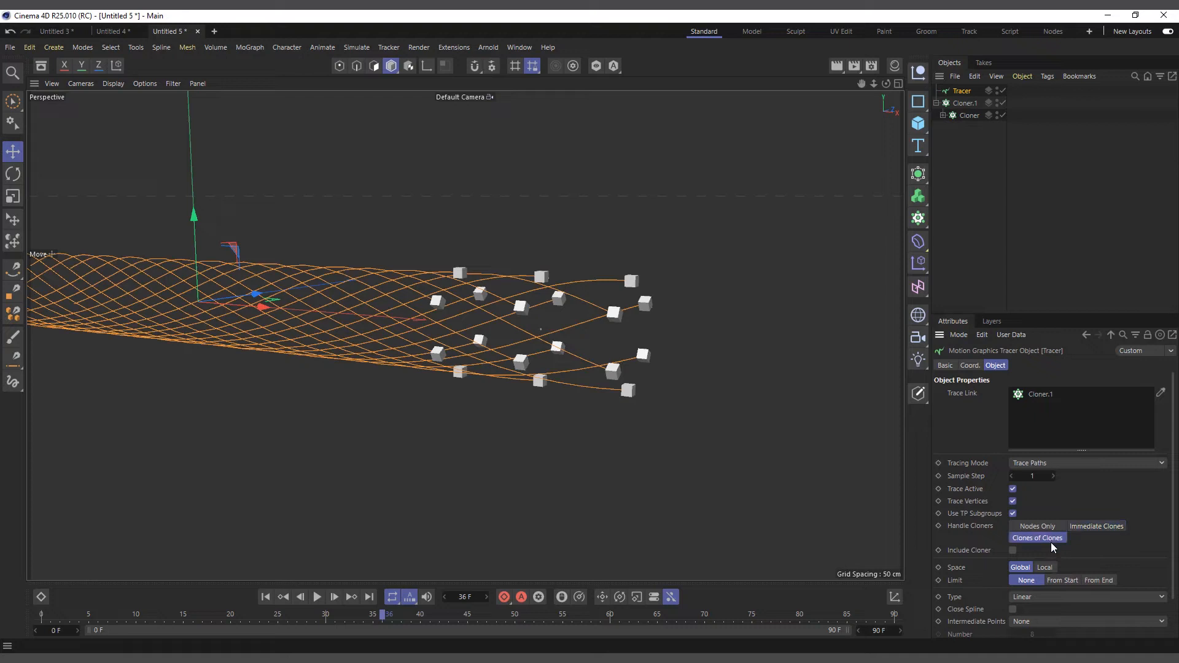
left_click(265, 597)
left_click(317, 596)
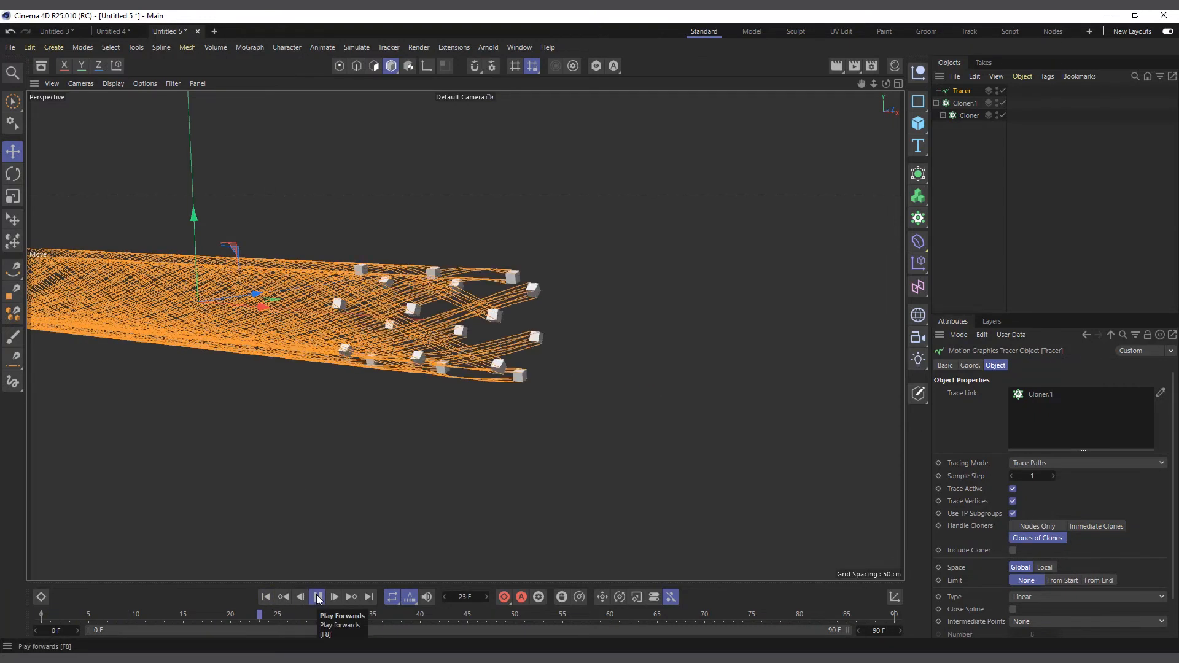
scroll(658, 353, "down", 3)
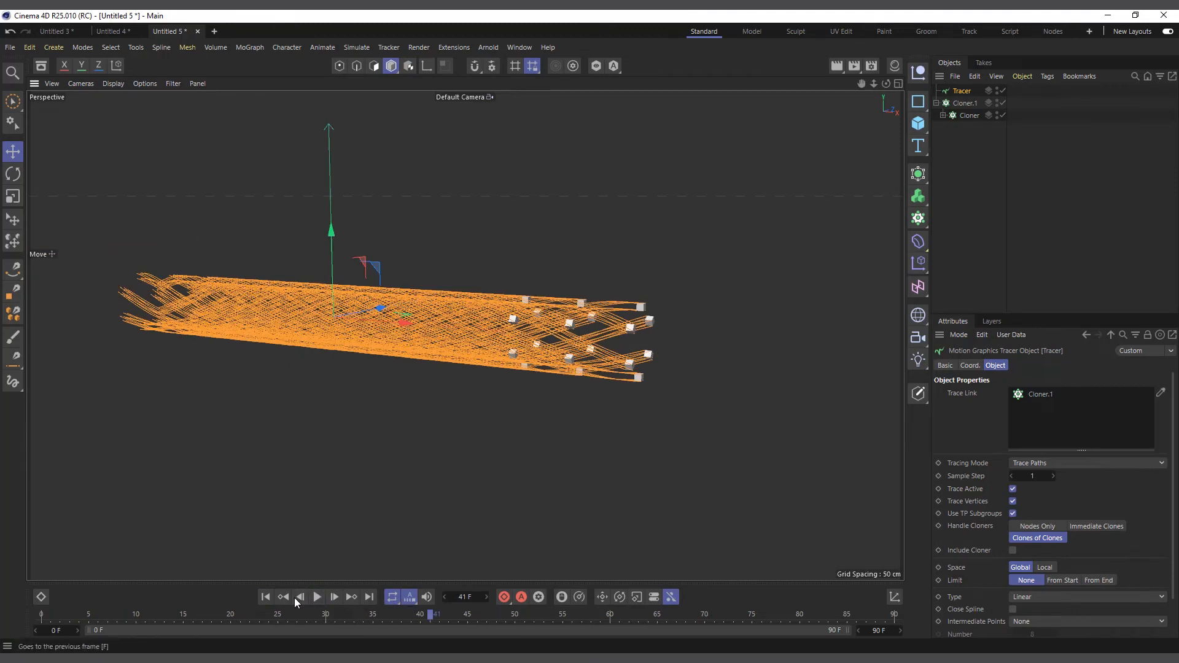
Replay the animation from the first frame and inspect the Clones of Clones splines around the cubes
left_click(268, 597)
left_click(320, 597)
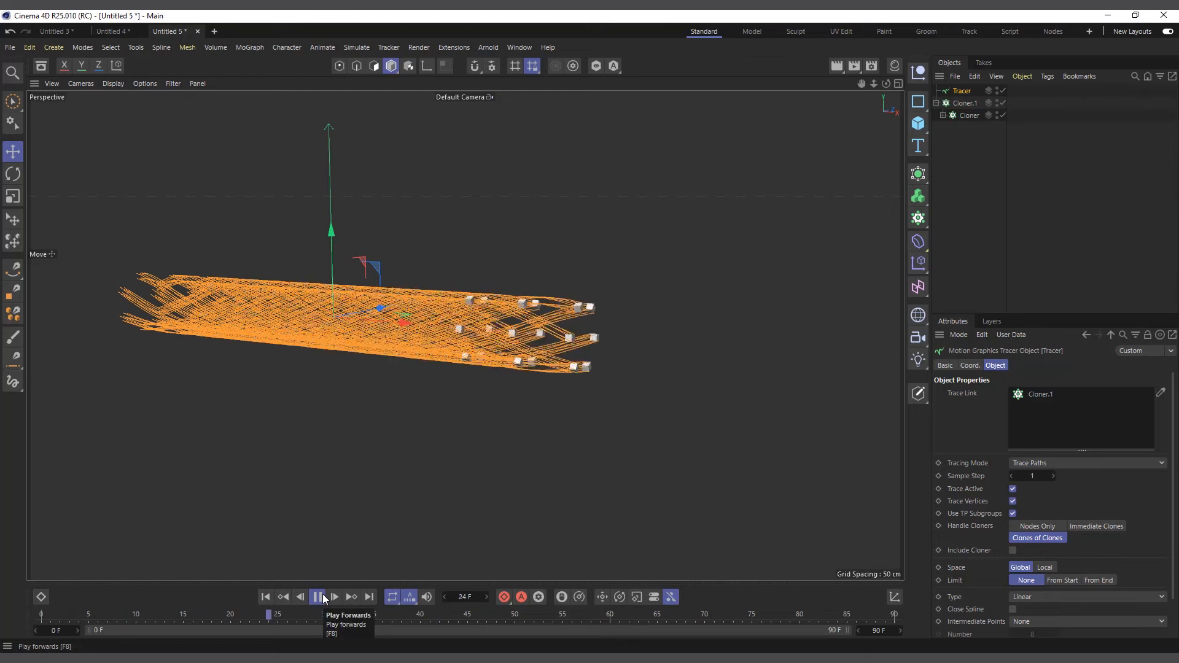
left_click(319, 597)
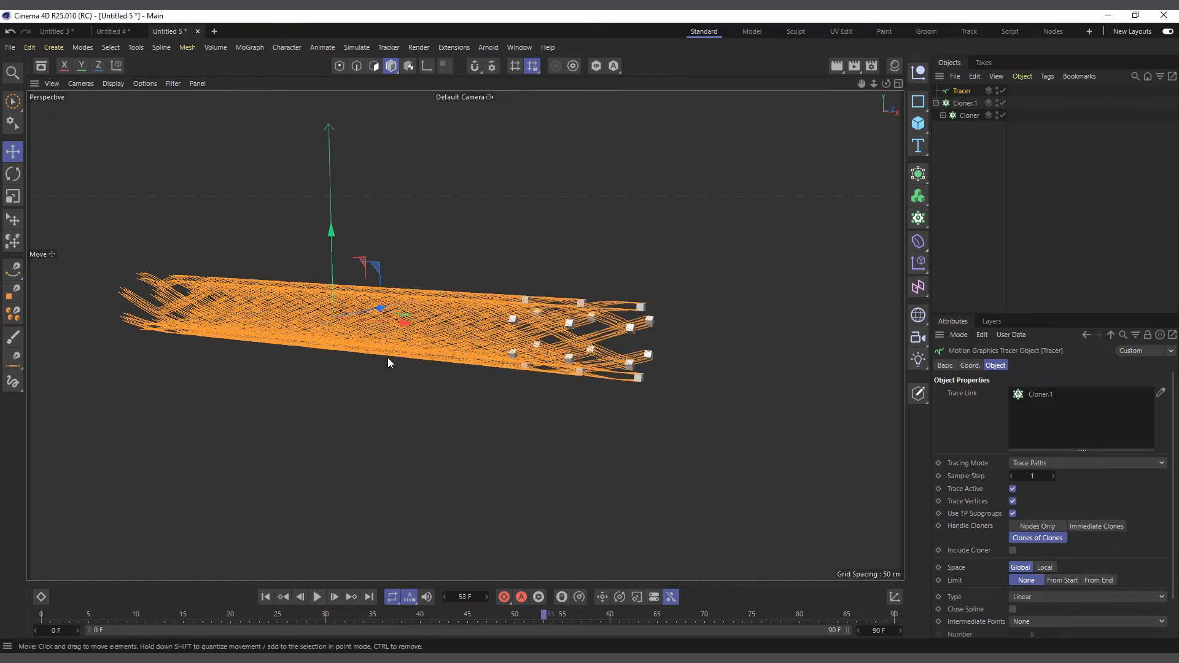
scroll(386, 364, "up", 3)
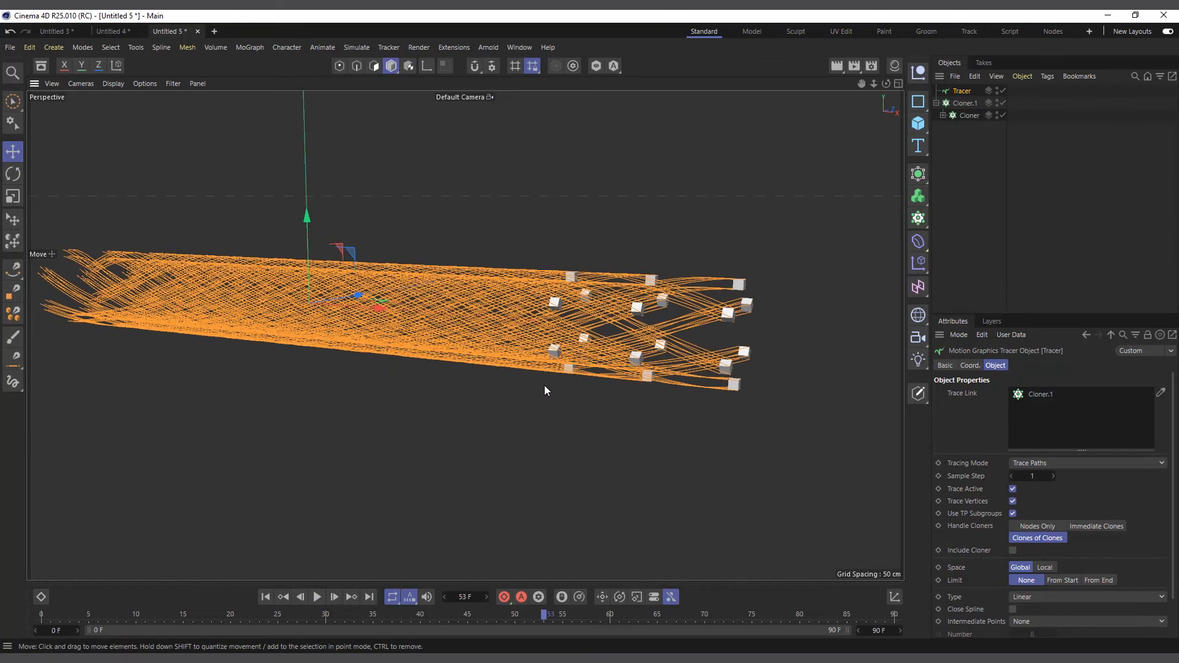
scroll(513, 371, "up", 1)
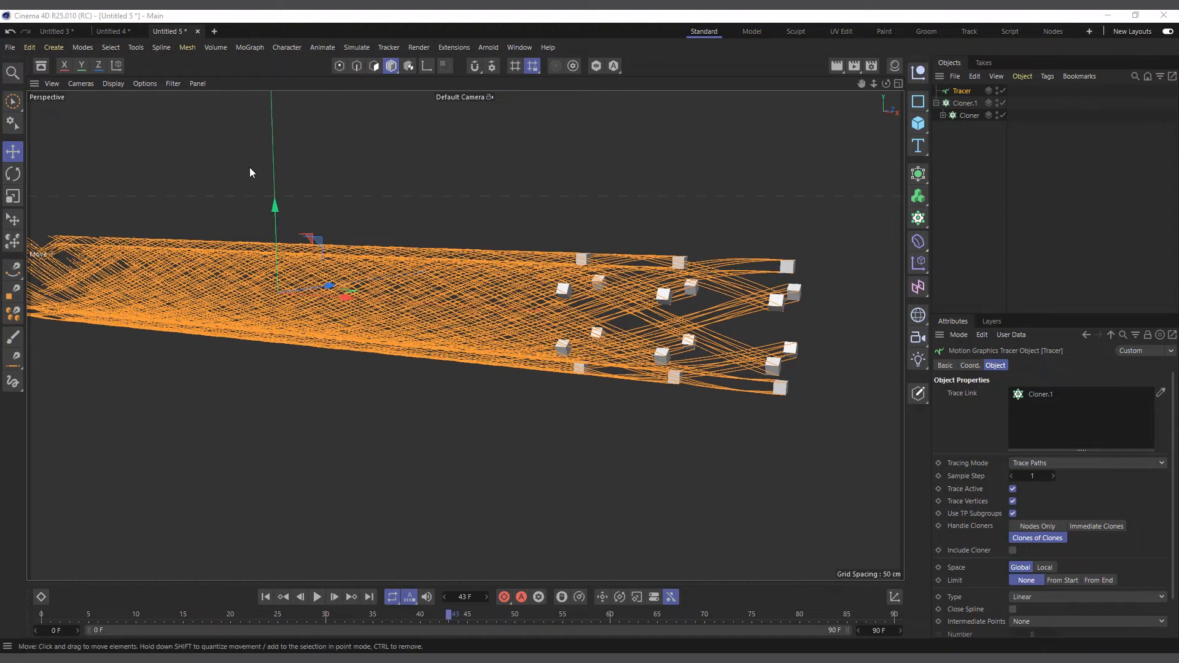
Switch to the Untitled 3 scene, preview the Tracer following the orbiting cube, and return to the first frame
left_click(60, 30)
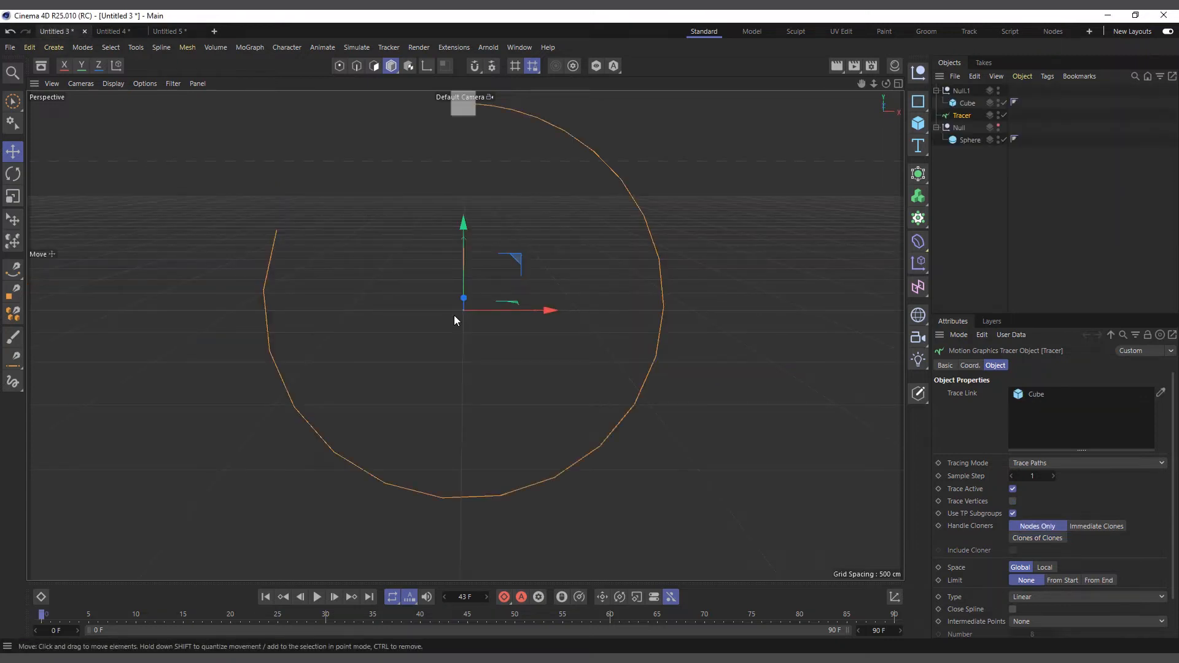
left_click(265, 597)
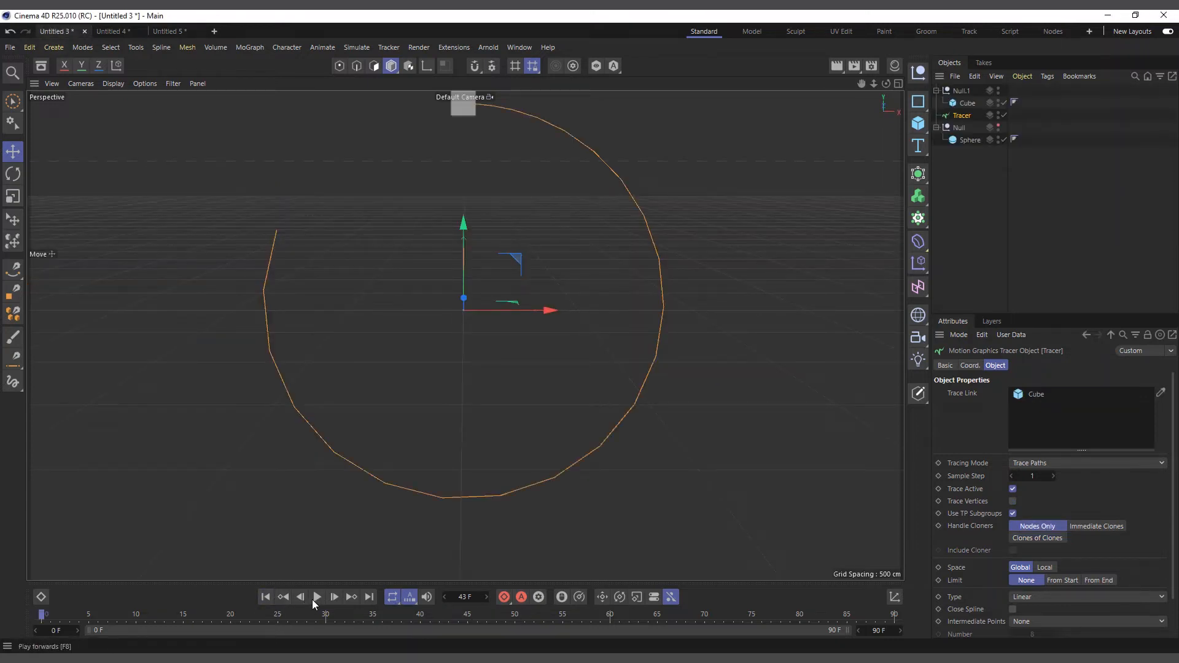
left_click(315, 597)
left_click(317, 598)
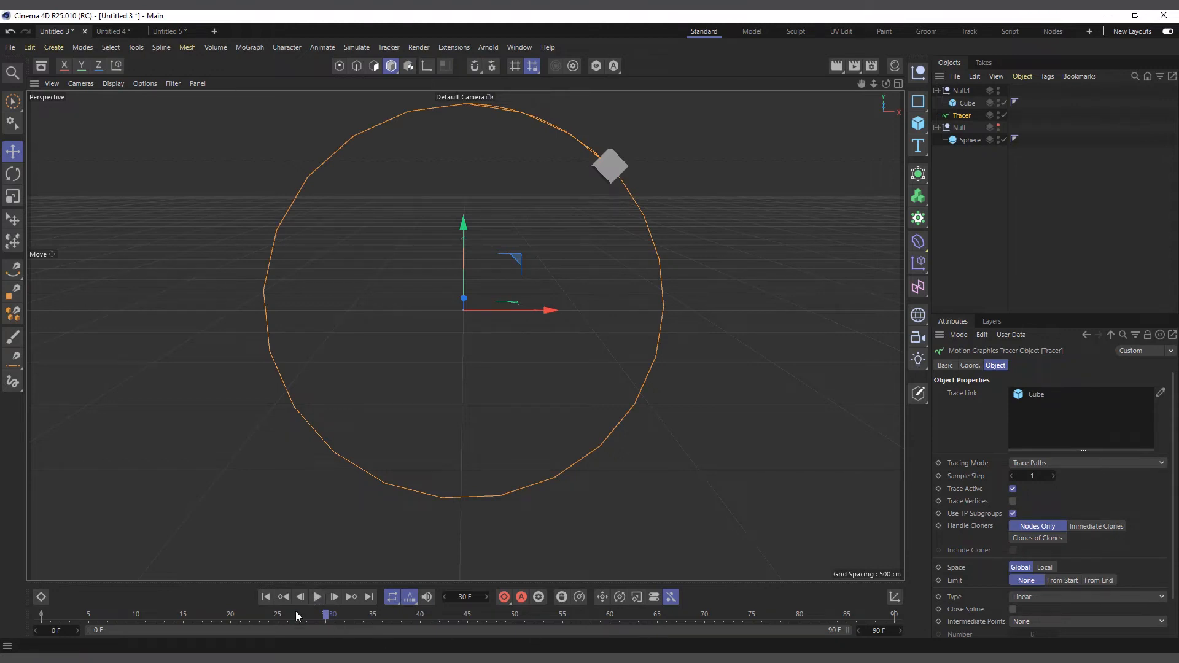
left_click(266, 597)
left_click(315, 597)
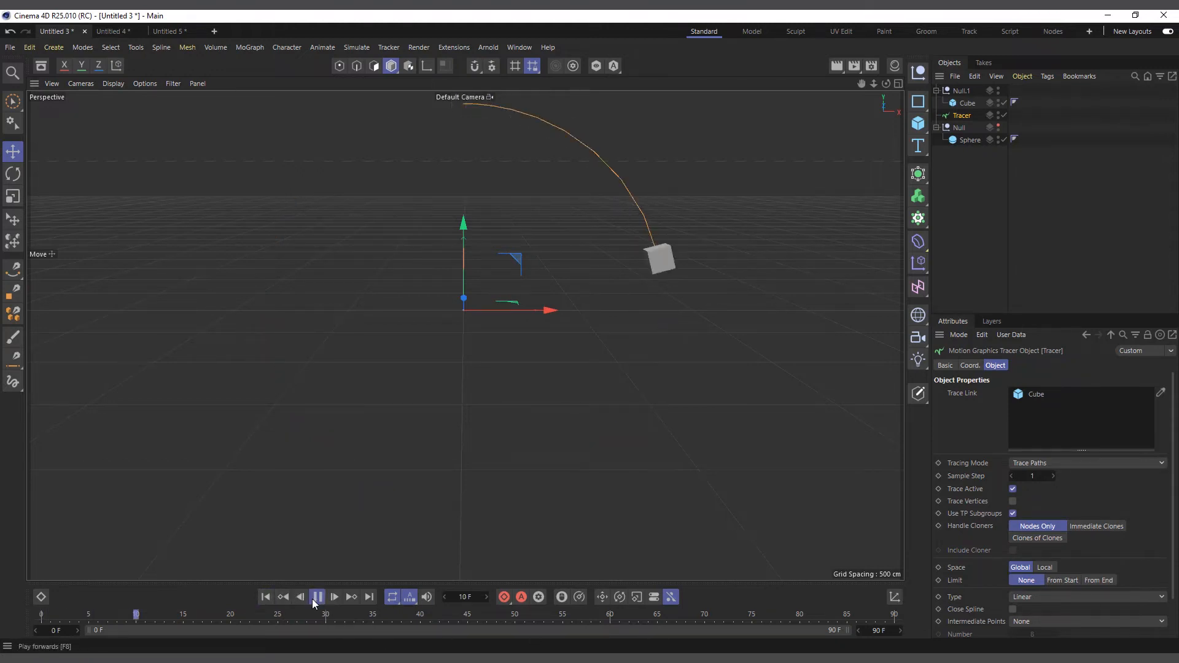
left_click(314, 598)
left_click(265, 597)
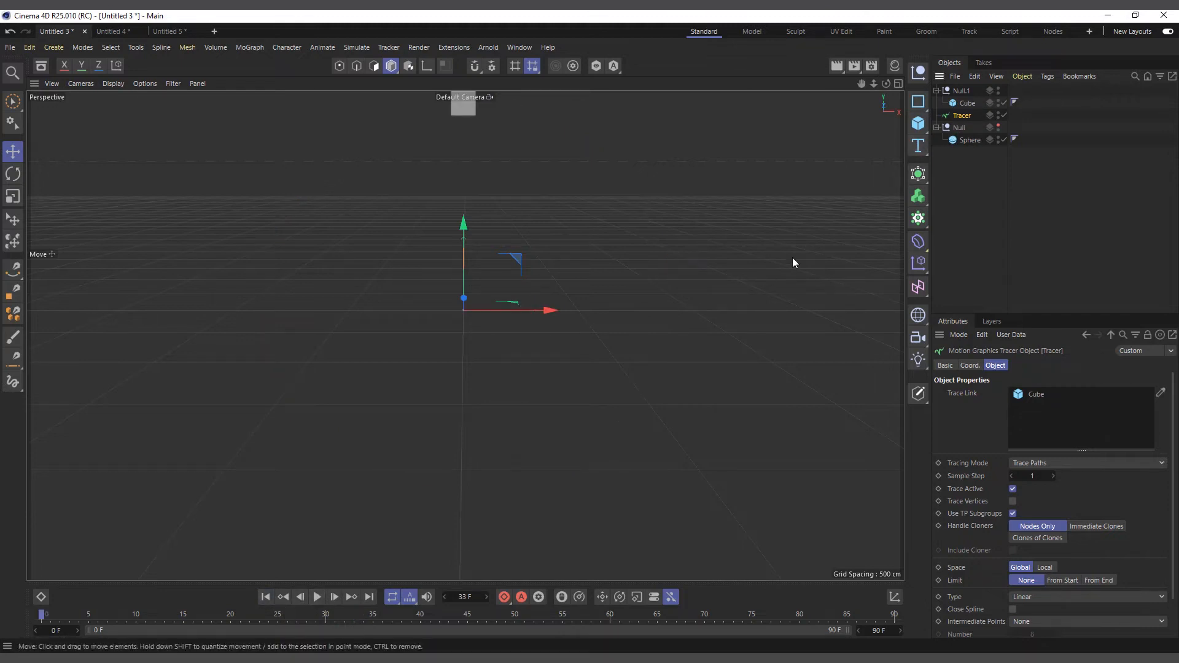
Move the Tracer along the negative X axis away from the origin and replay the animation with Space set to Global
left_click_drag(548, 312, 333, 311)
left_click(318, 598)
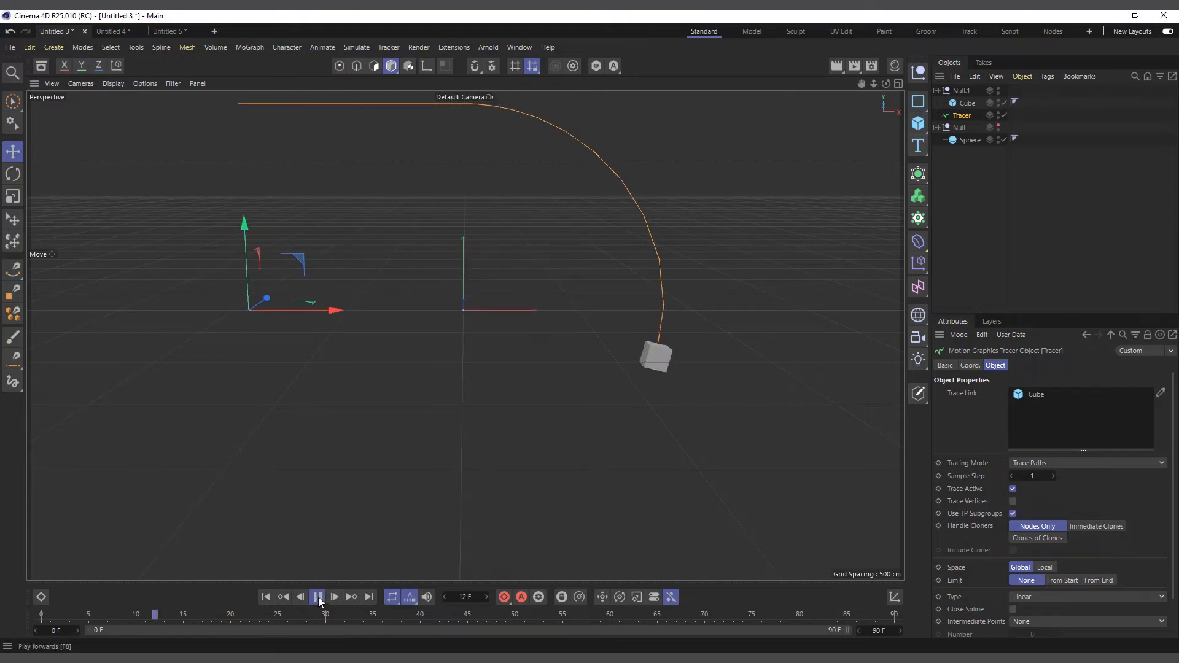
left_click(317, 598)
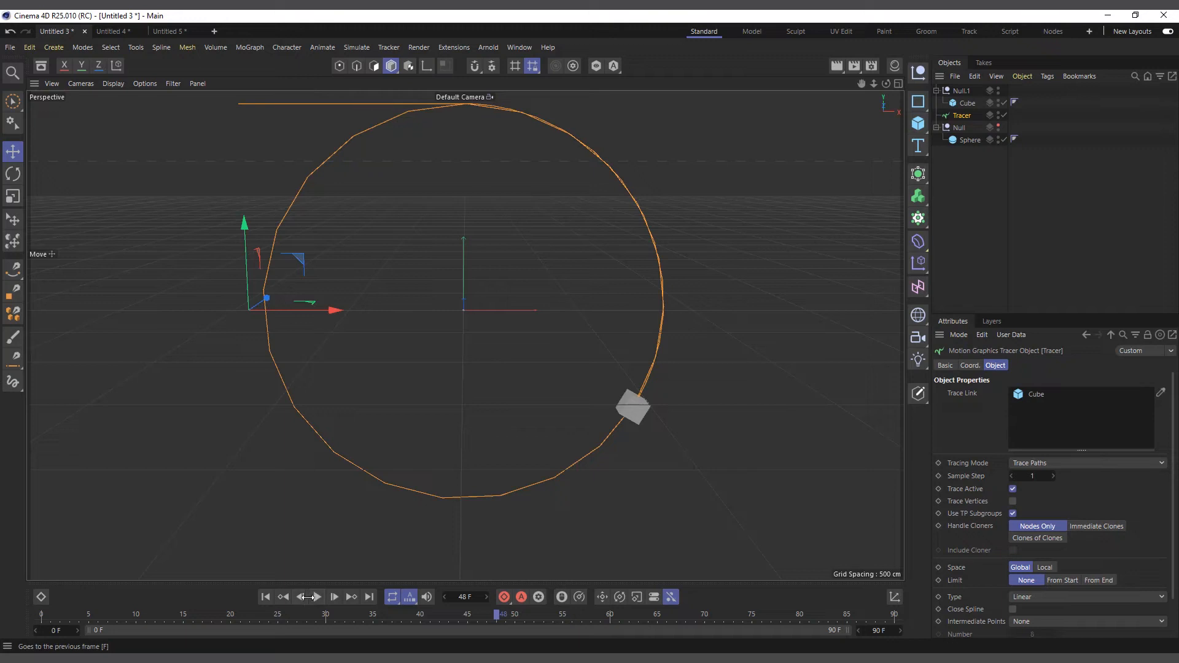
left_click(266, 597)
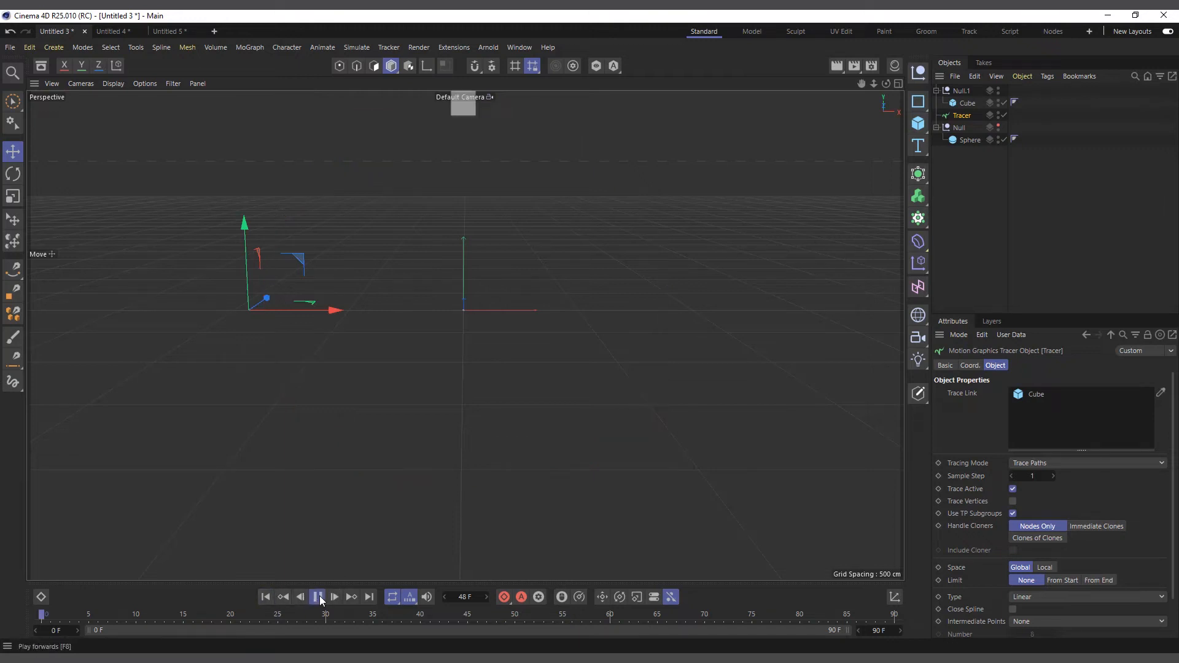
left_click(318, 597)
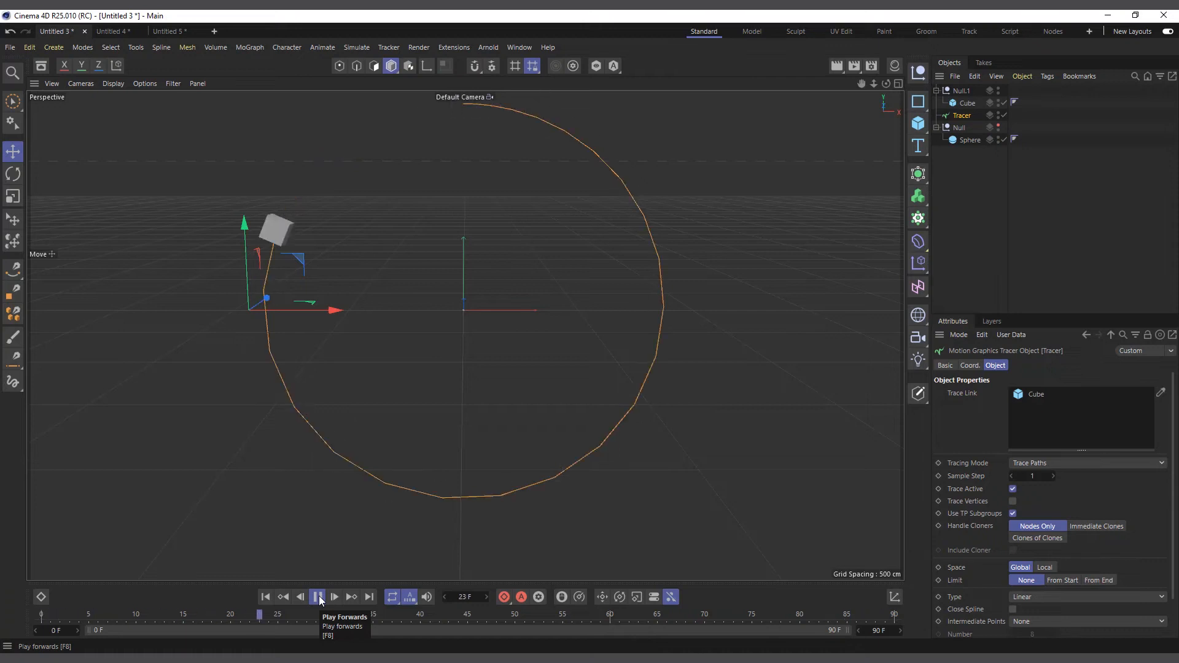
Stop the playback, undo the Tracer's move along X and return to the first frame
left_click(319, 597)
key("ctrl+z")
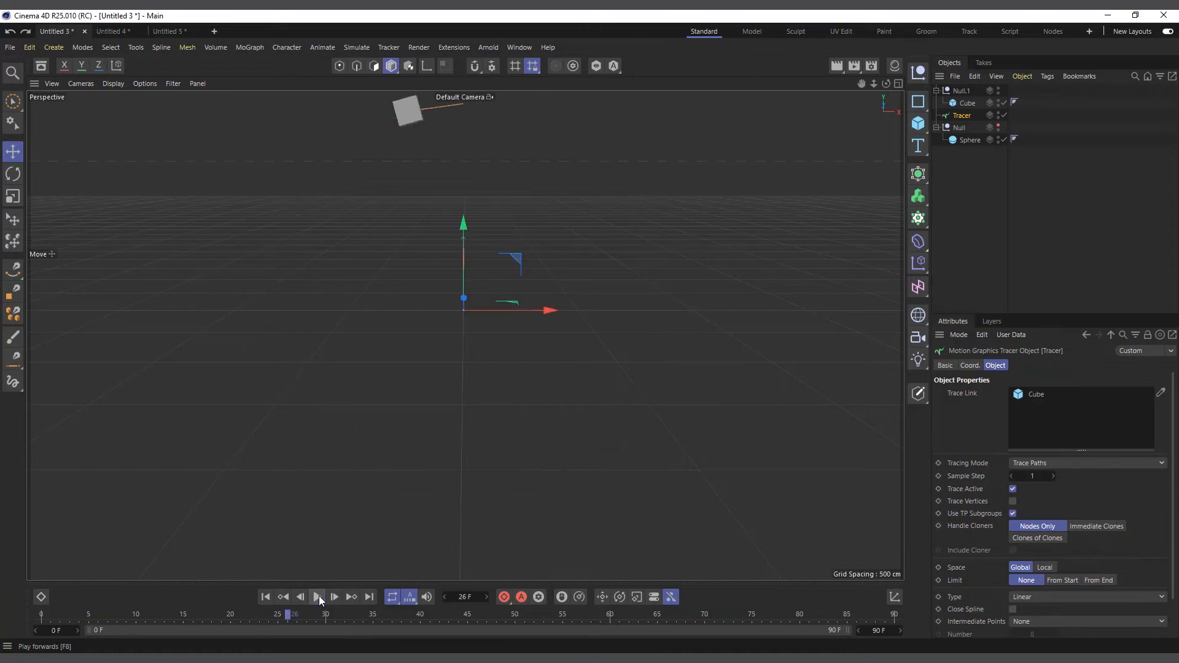
left_click(266, 597)
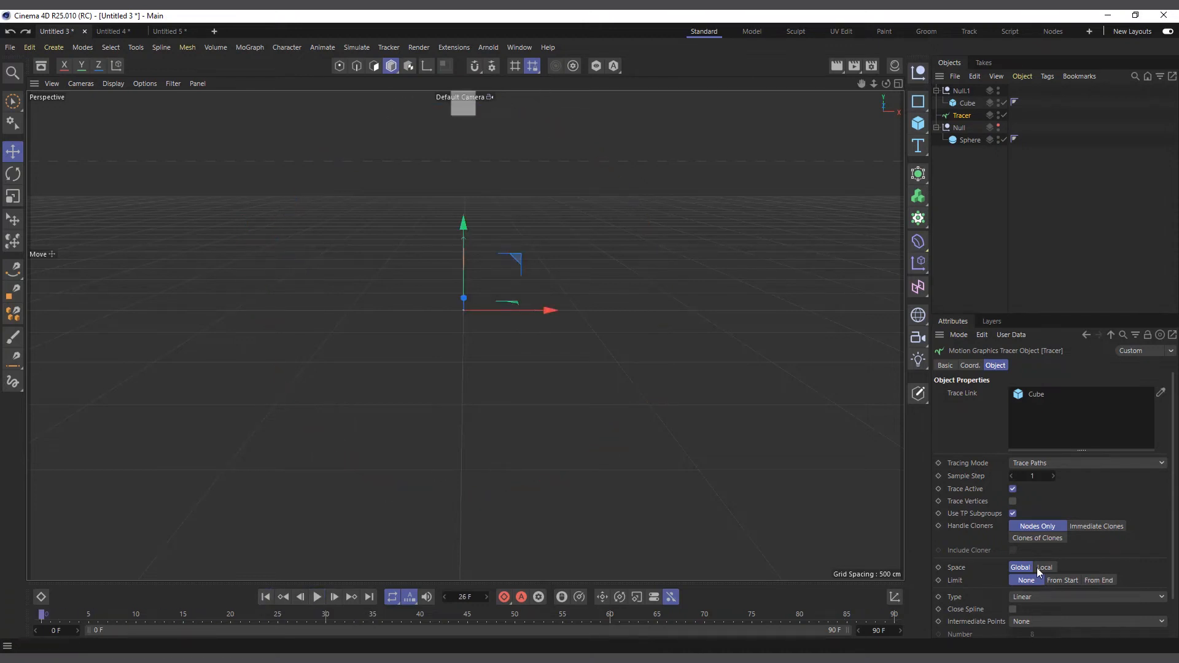
Set the Tracer's Space to Local, move it along negative X, preview the traced path and return to the first frame
left_click(1051, 566)
left_click_drag(550, 311, 282, 322)
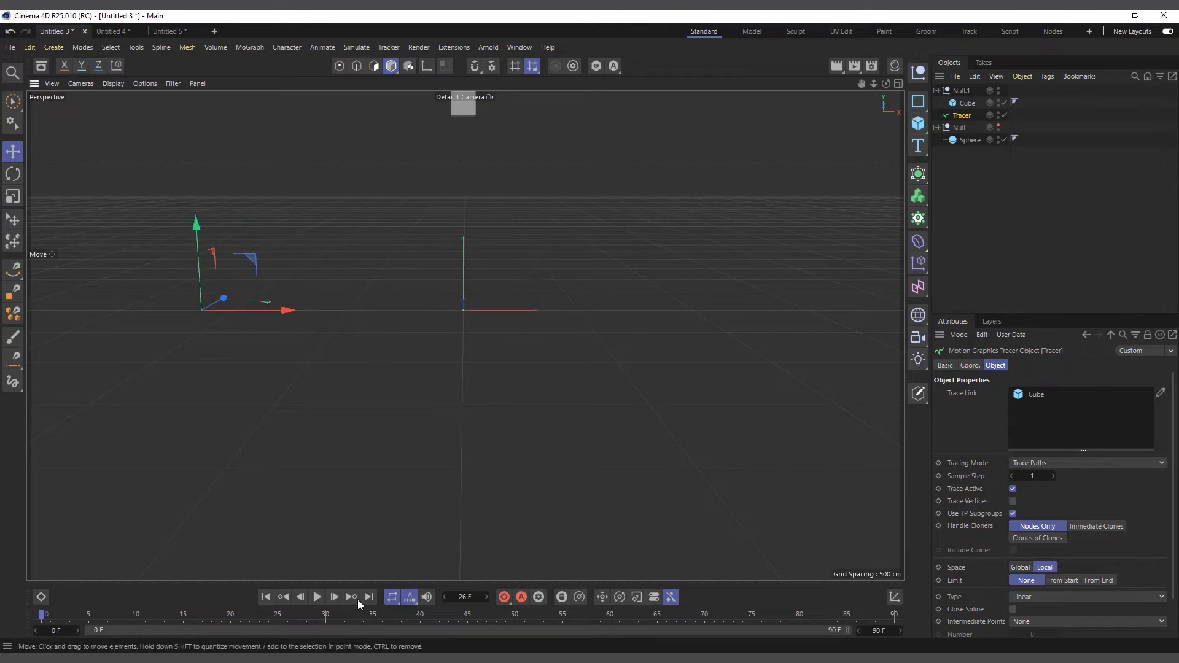
left_click(317, 597)
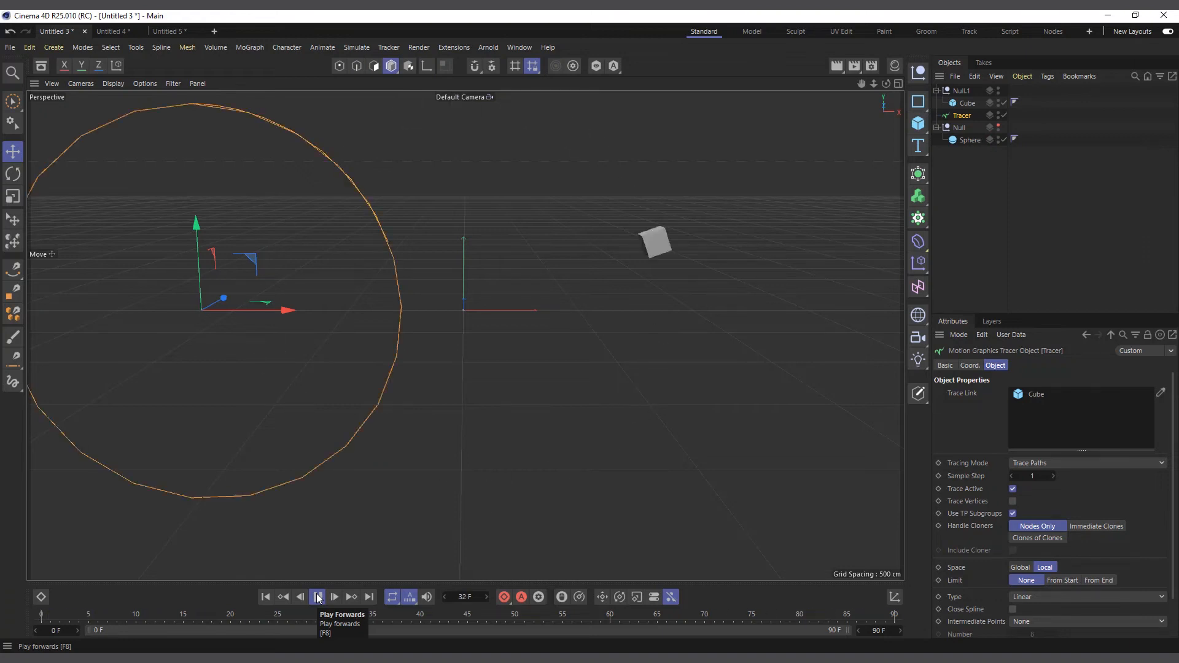
left_click(317, 599)
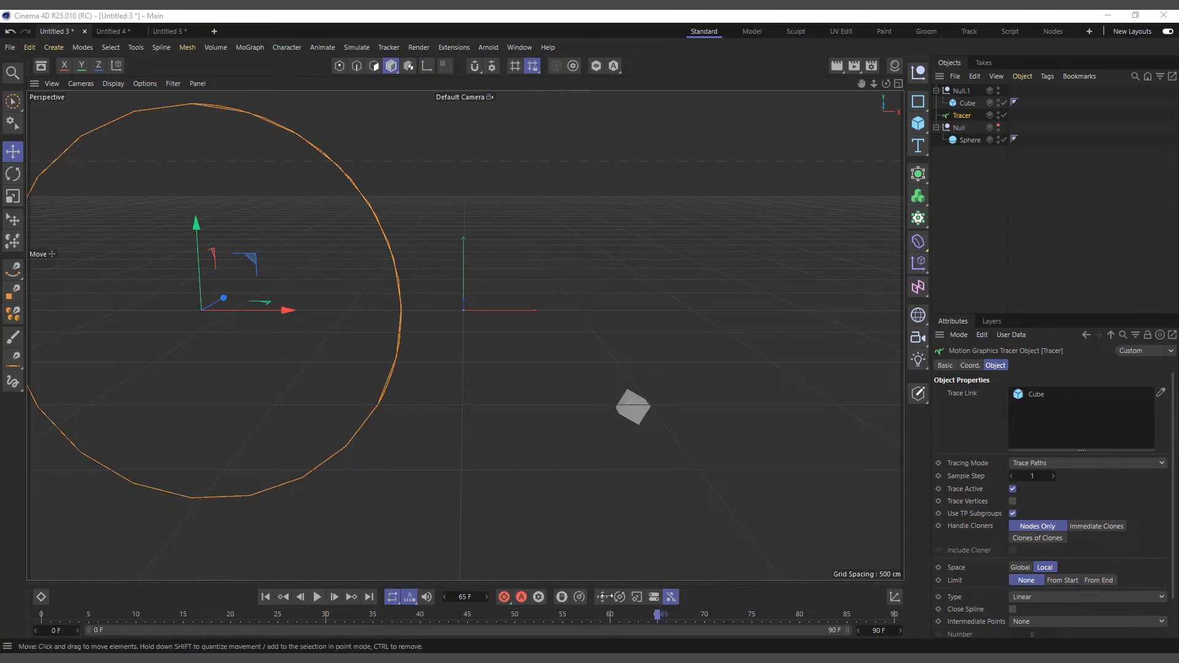
left_click(266, 596)
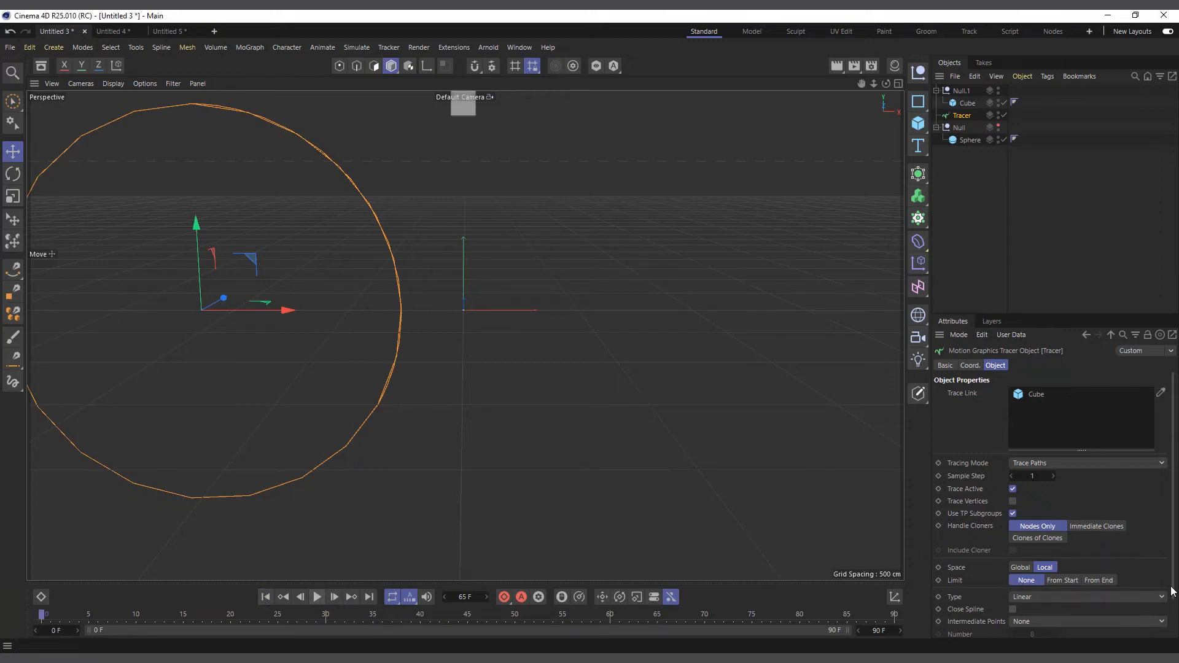
Restore the Tracer to the origin with Space set to Global and replay the animation
left_click(1021, 567)
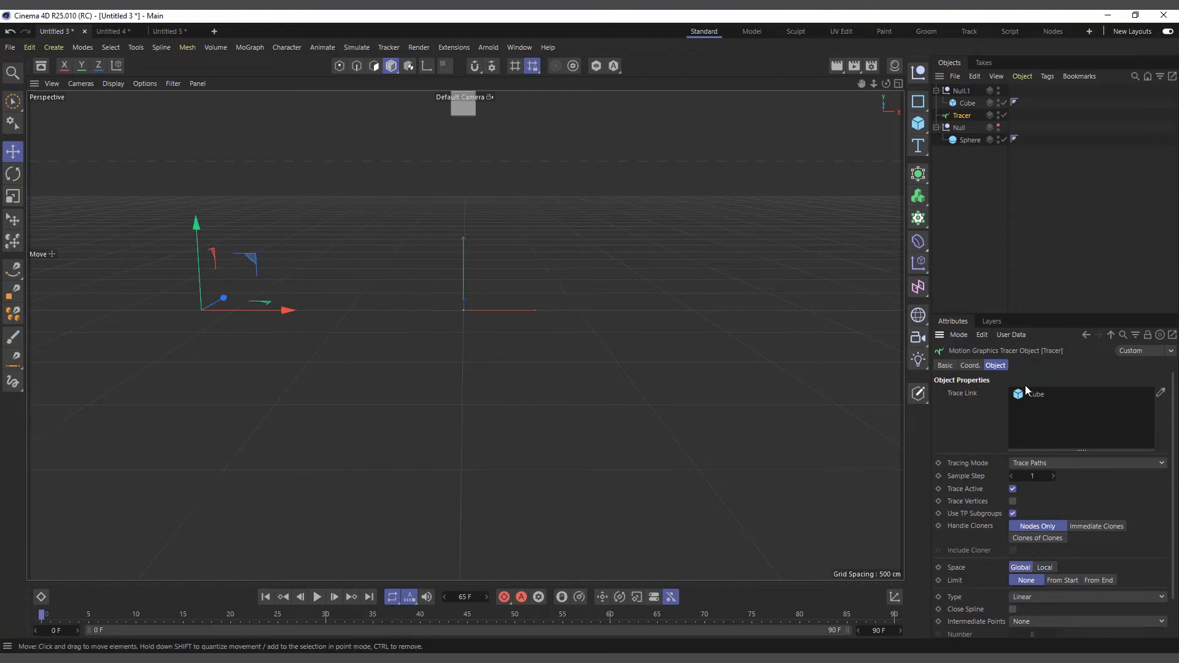
left_click(960, 92)
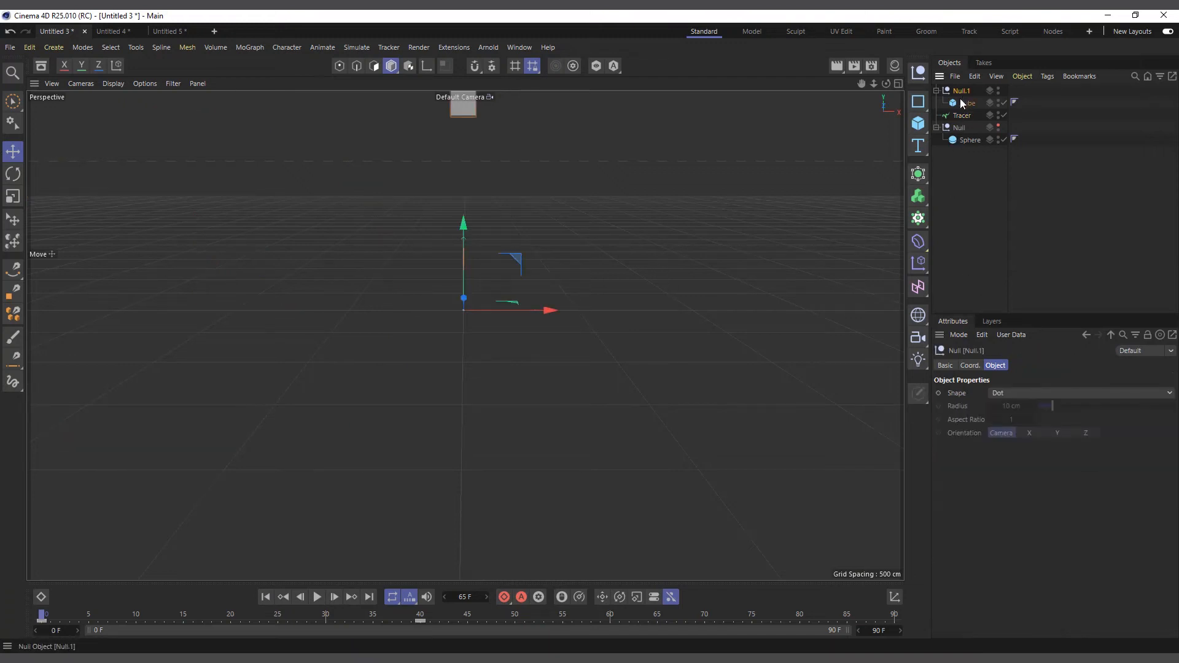
left_click(953, 110)
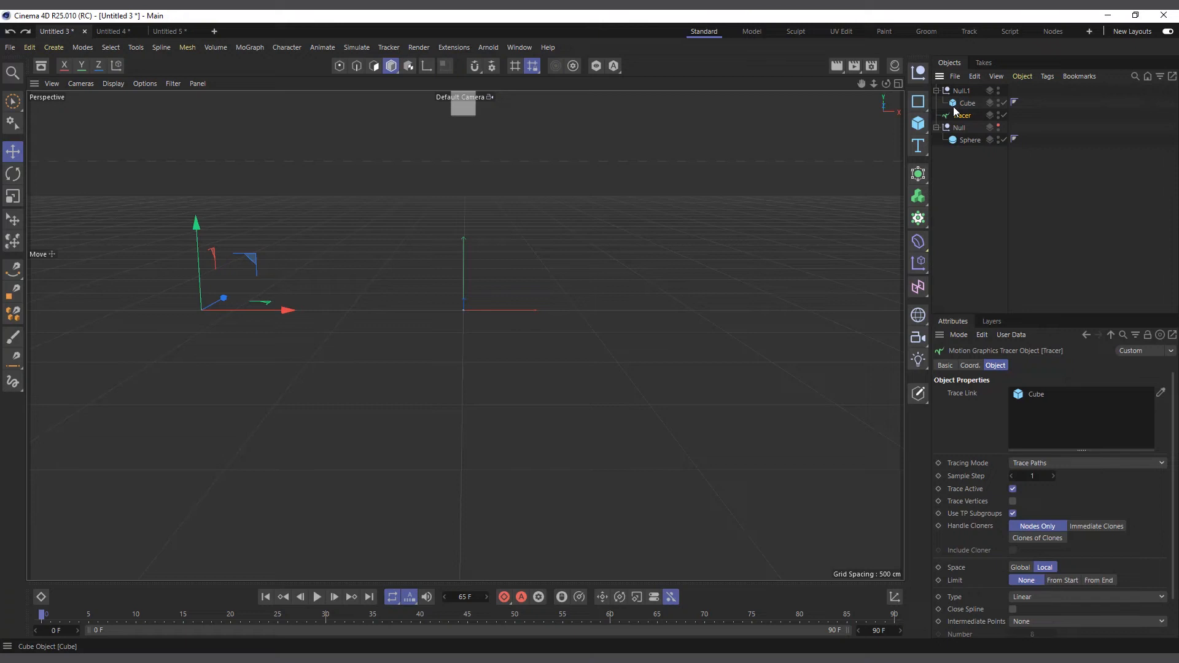
left_click(1020, 568)
left_click(315, 599)
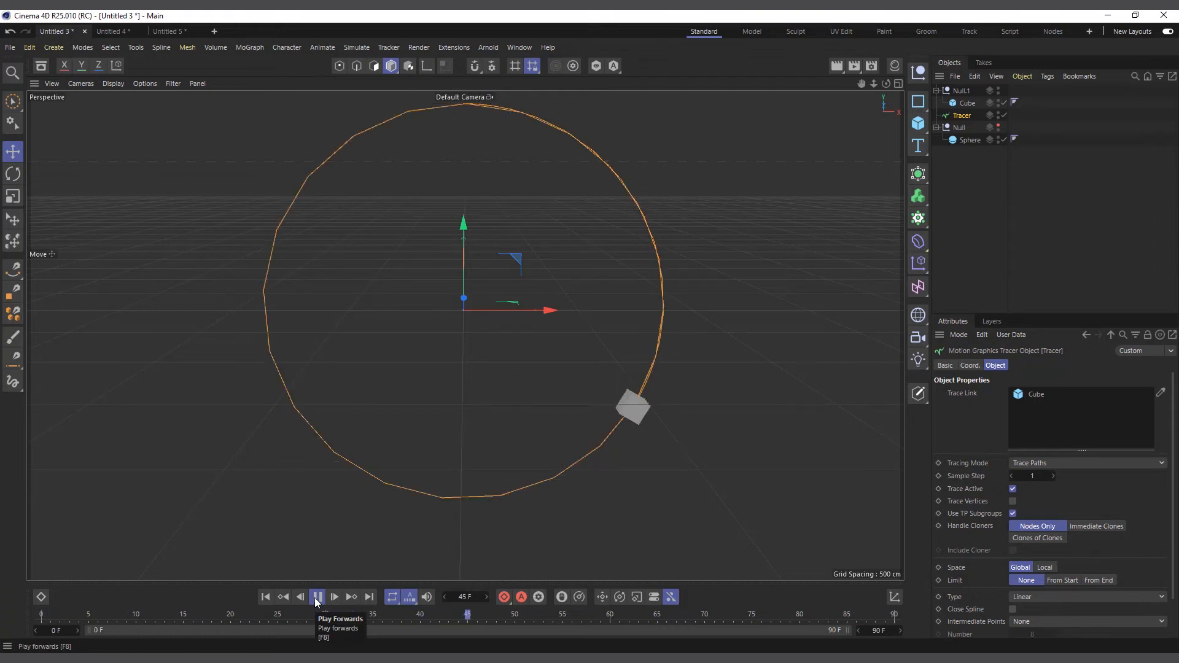
left_click(316, 600)
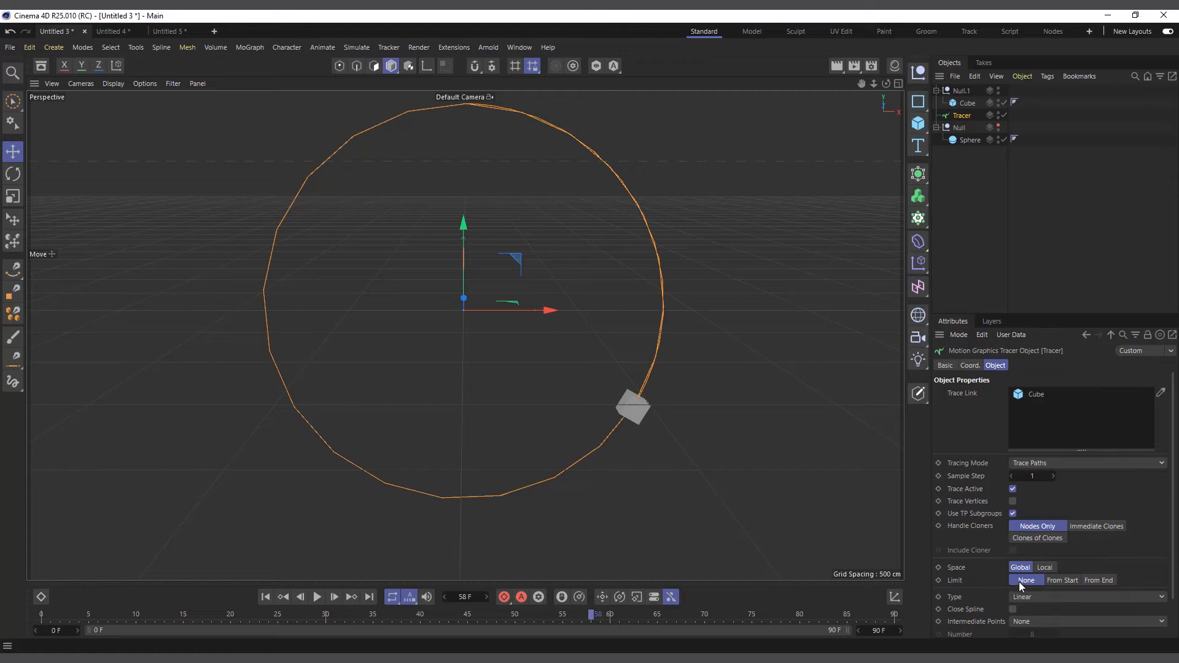
Set the Tracer's Limit to From End with an Amount of 20 and play the animation from the first frame
left_click(1103, 581)
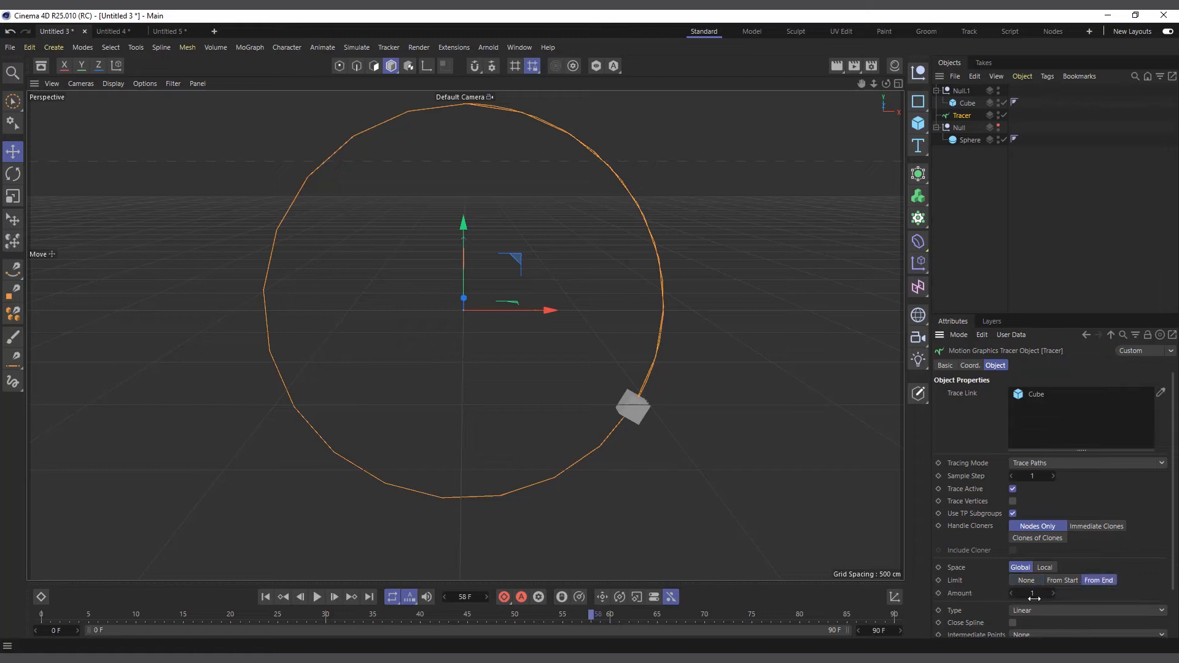
left_click(266, 598)
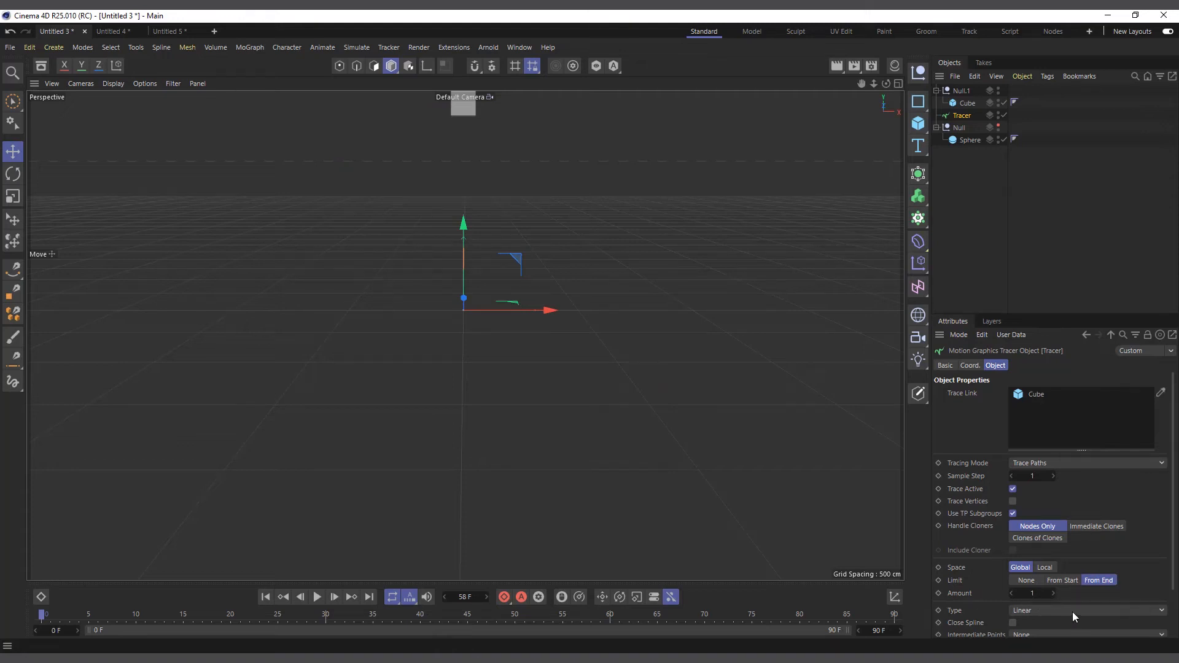
left_click(1037, 595)
type("20")
left_click(264, 596)
left_click(317, 597)
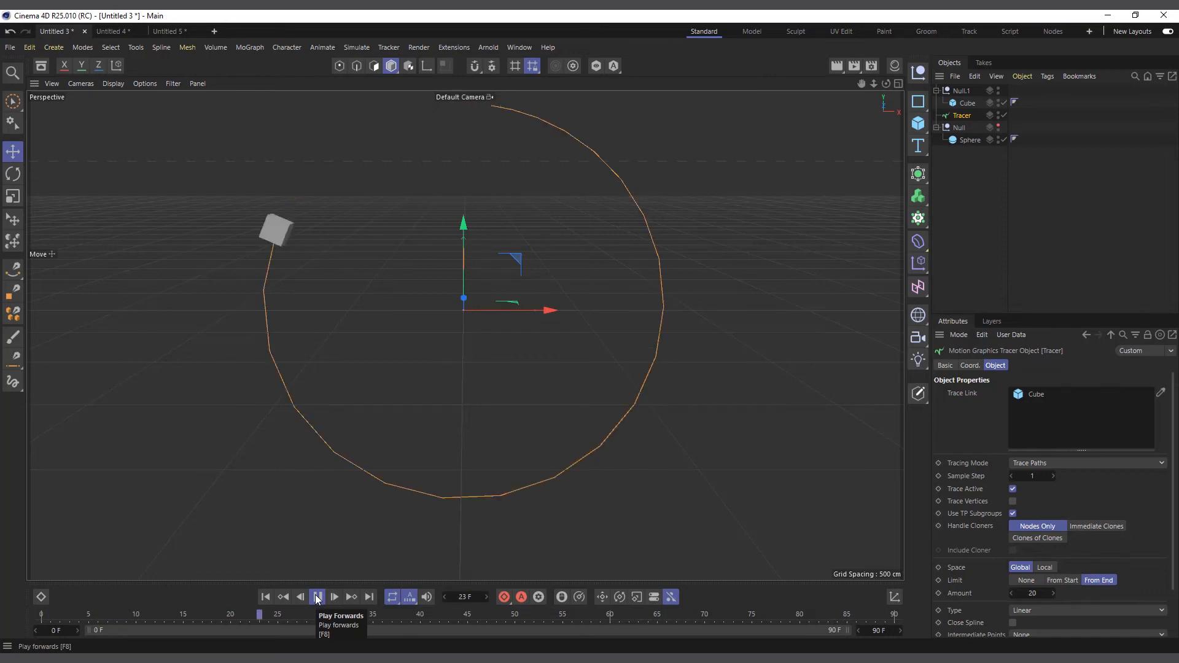
left_click(317, 598)
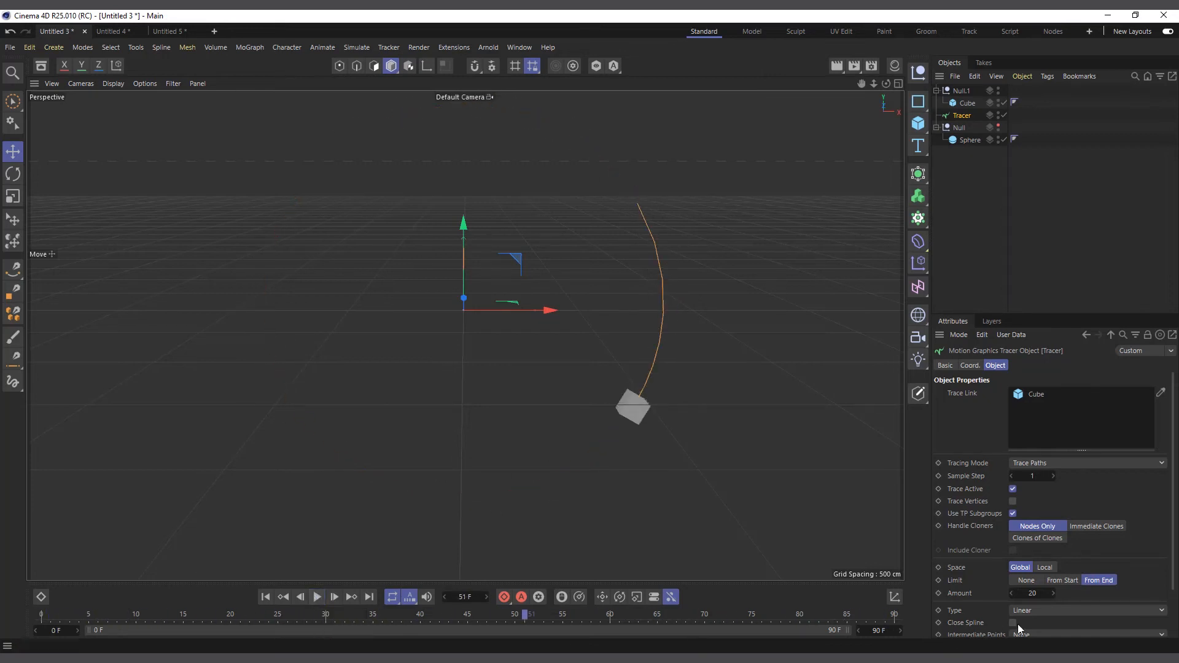
Preview the From End limit with an Amount of 6 and then 30, and return to the first frame
left_click(1033, 594)
type("6")
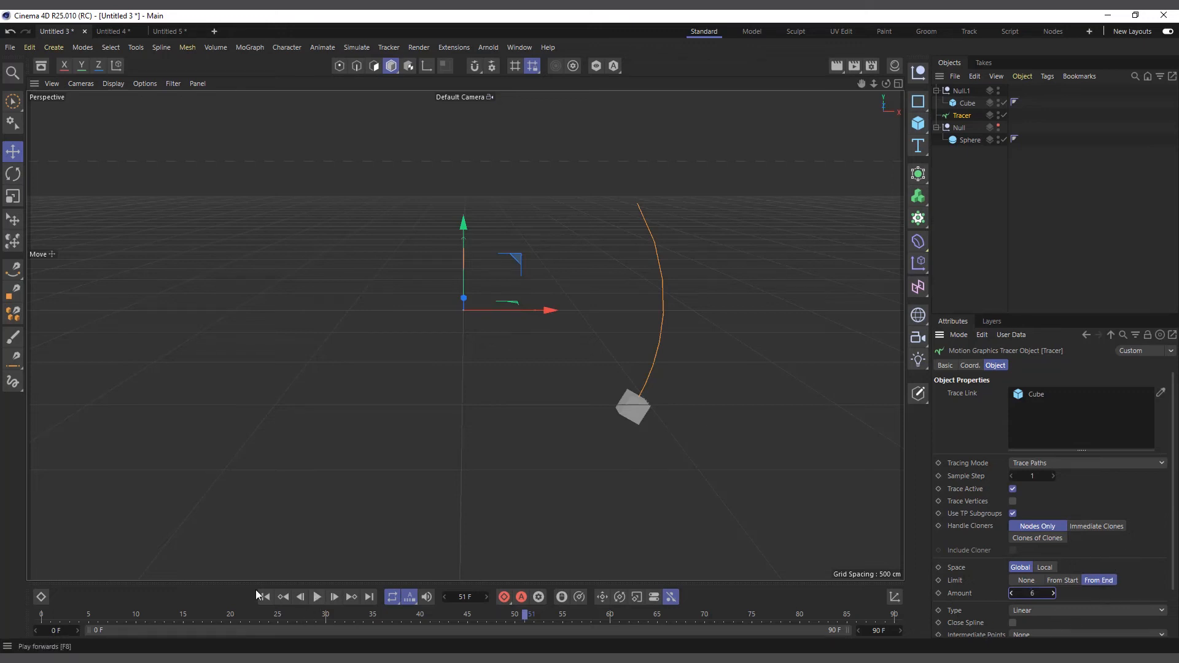
left_click(317, 597)
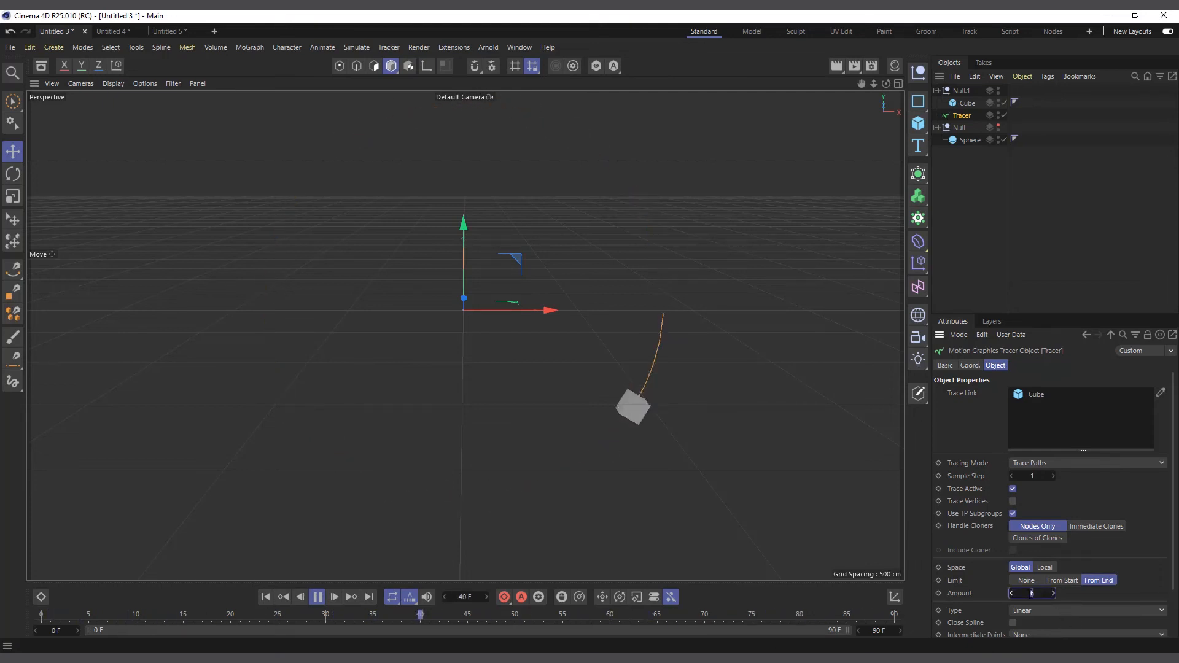
type("30")
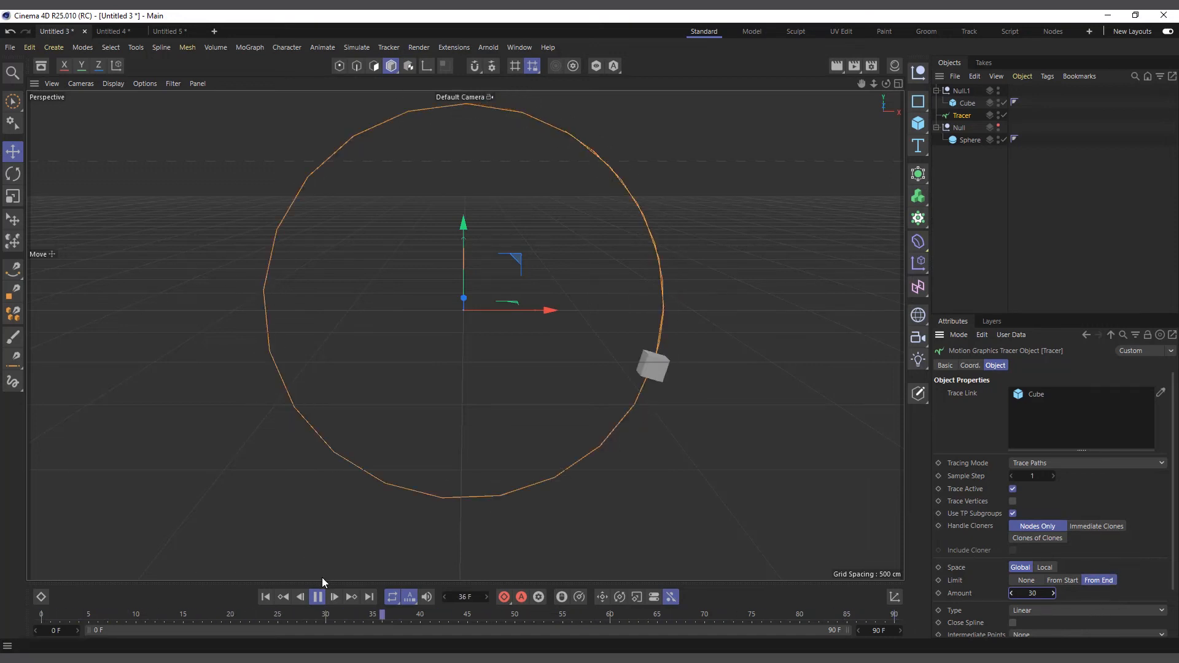
left_click(316, 597)
left_click(265, 597)
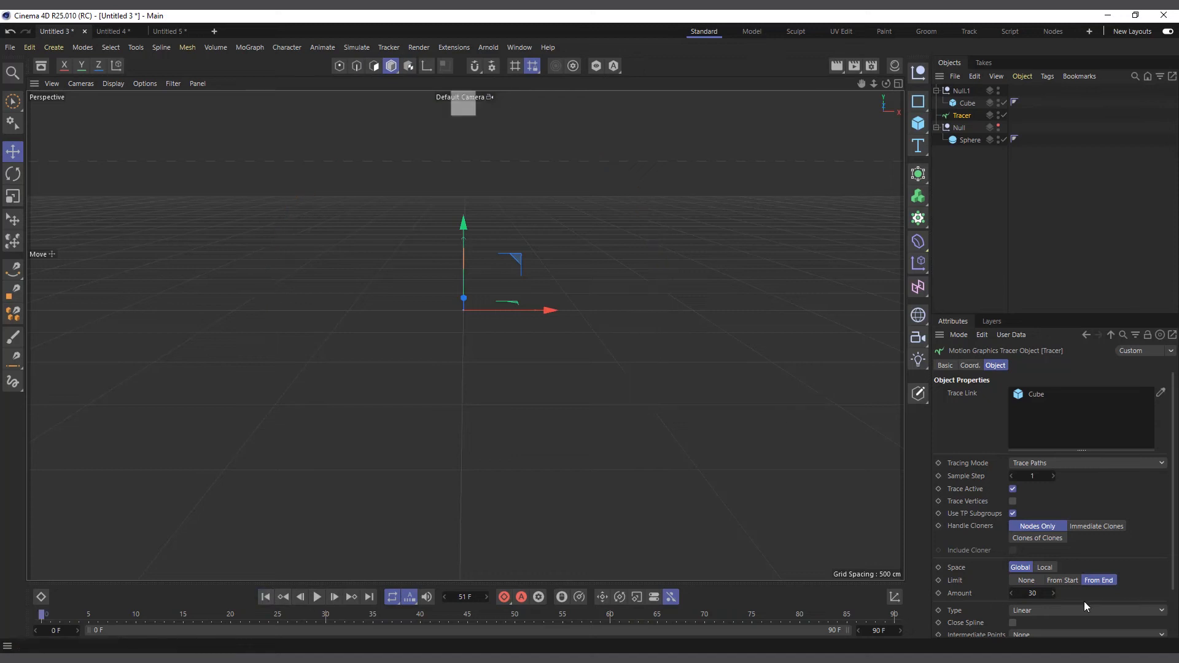
Set the Tracer's Limit to From Start, preview the animation and return to the first frame
left_click(1063, 581)
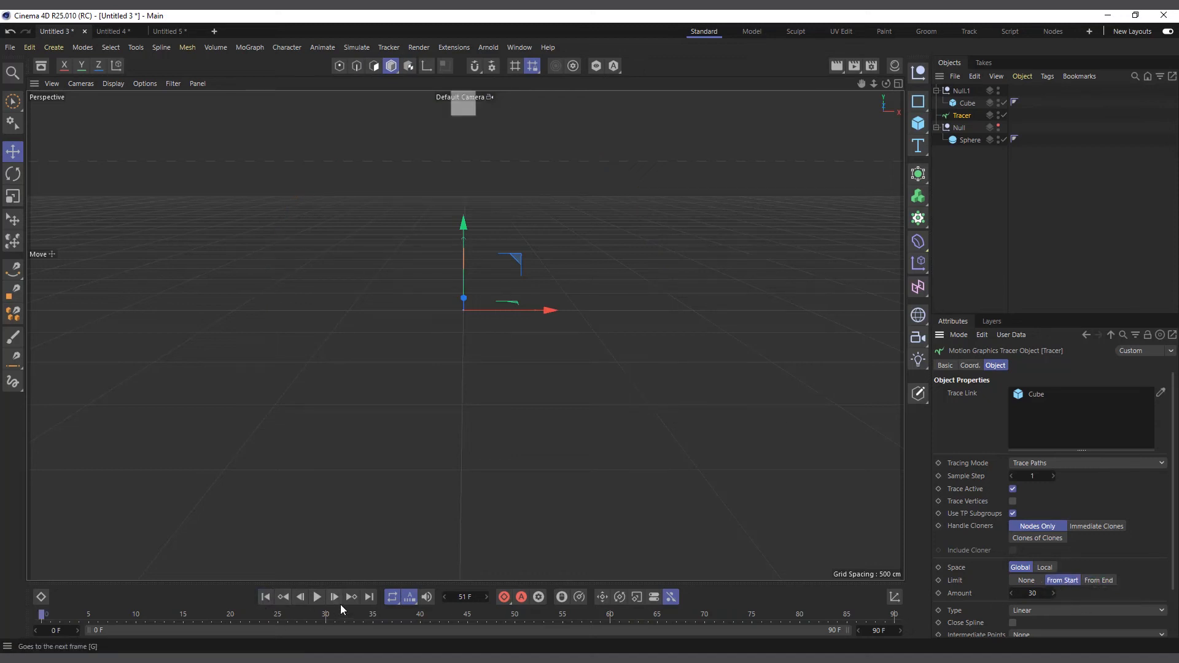
left_click(317, 597)
left_click(317, 597)
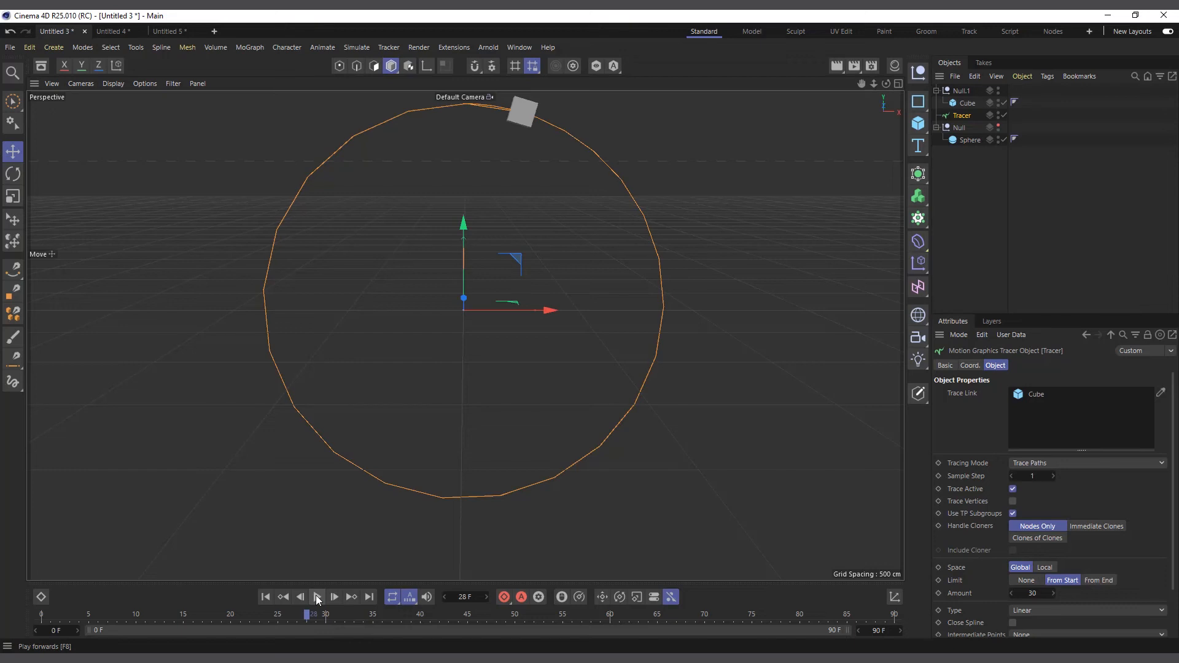
left_click(266, 596)
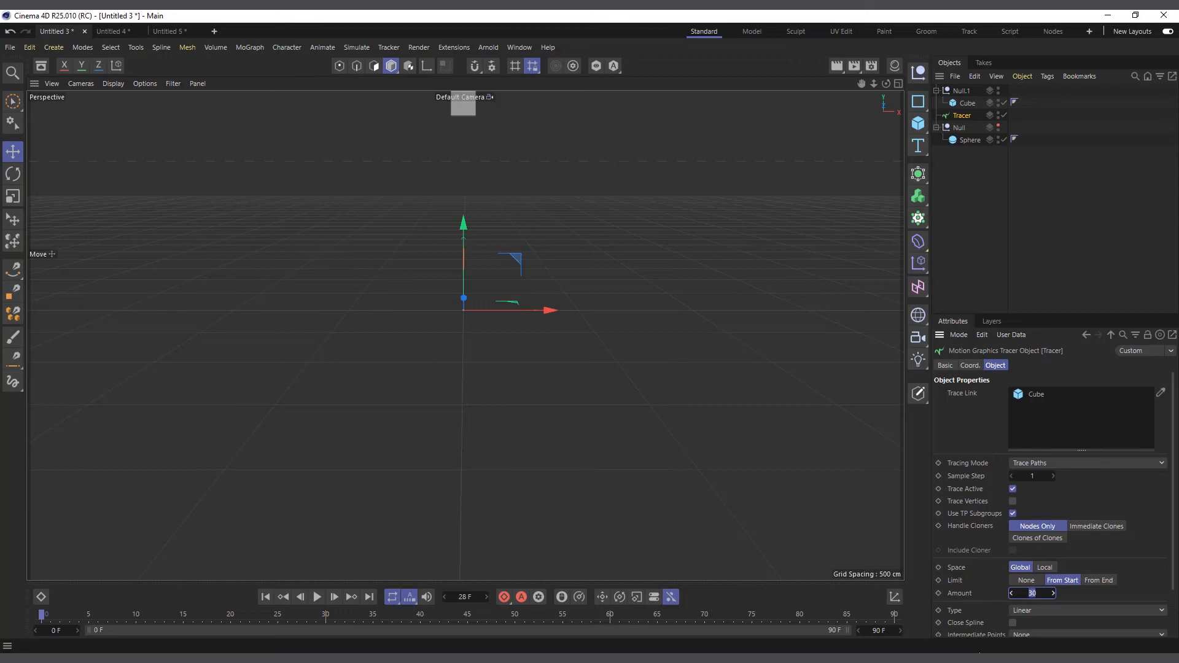
Set the From Start limit's Amount to 10 and play the animation to see where the trace stops
type("0")
key("Return")
left_click(317, 596)
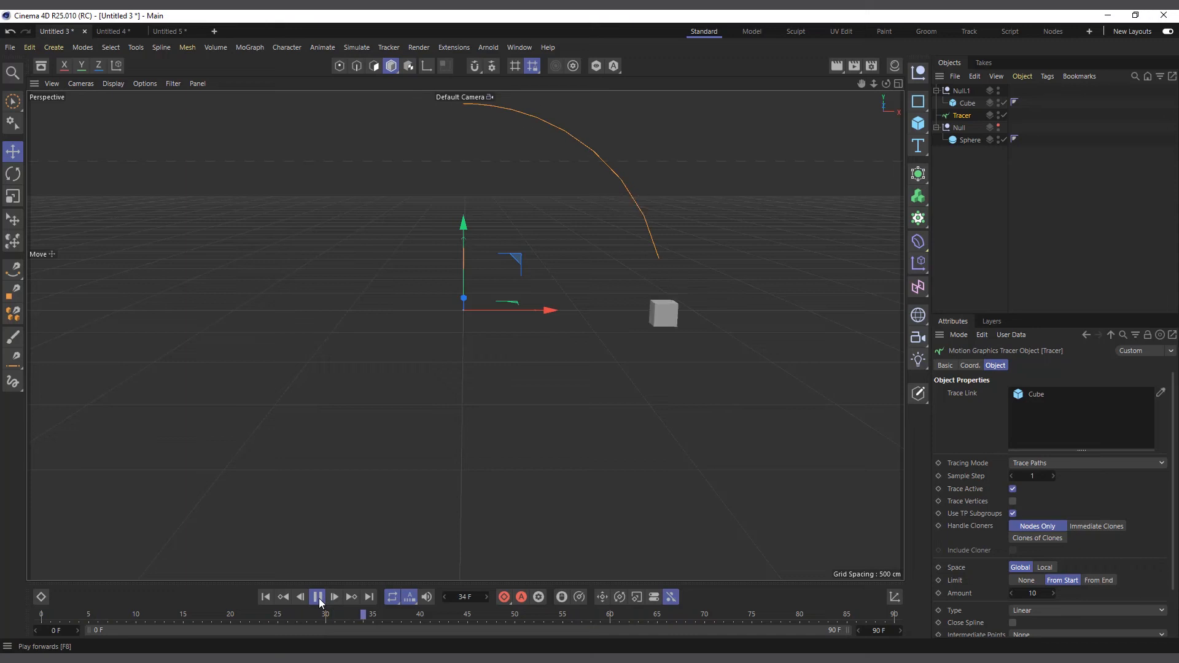
left_click(318, 598)
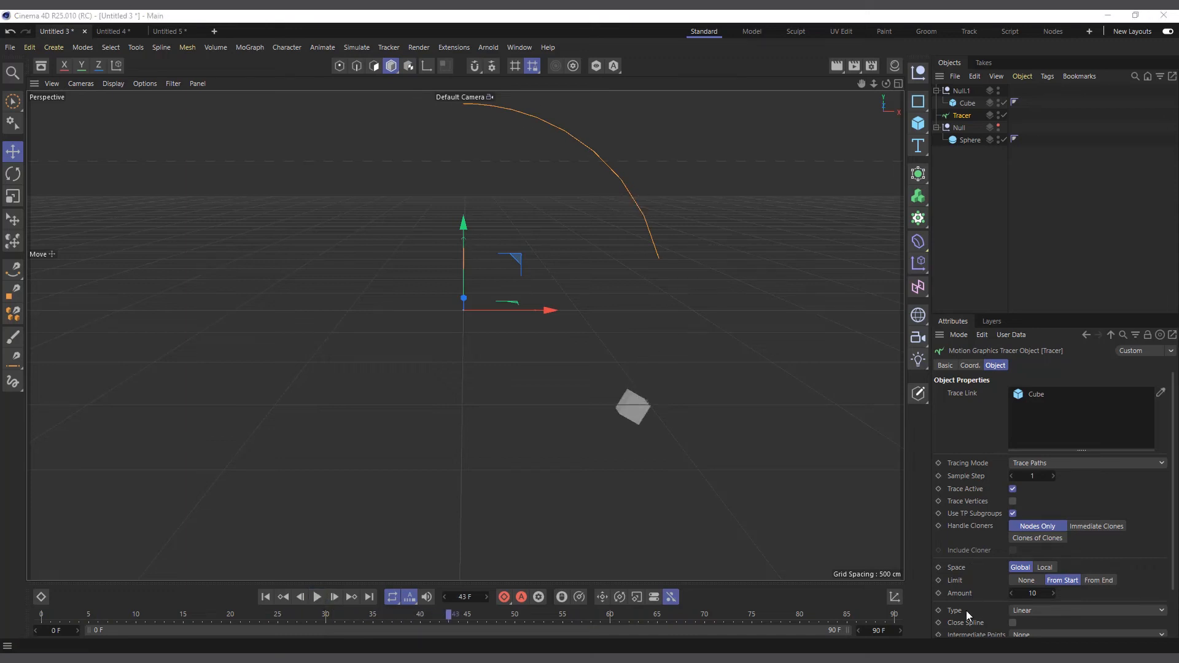
Set the Tracer's Limit back to From End with an Amount of 25 and replay the animation from the first frame
scroll(967, 613, "down", 2)
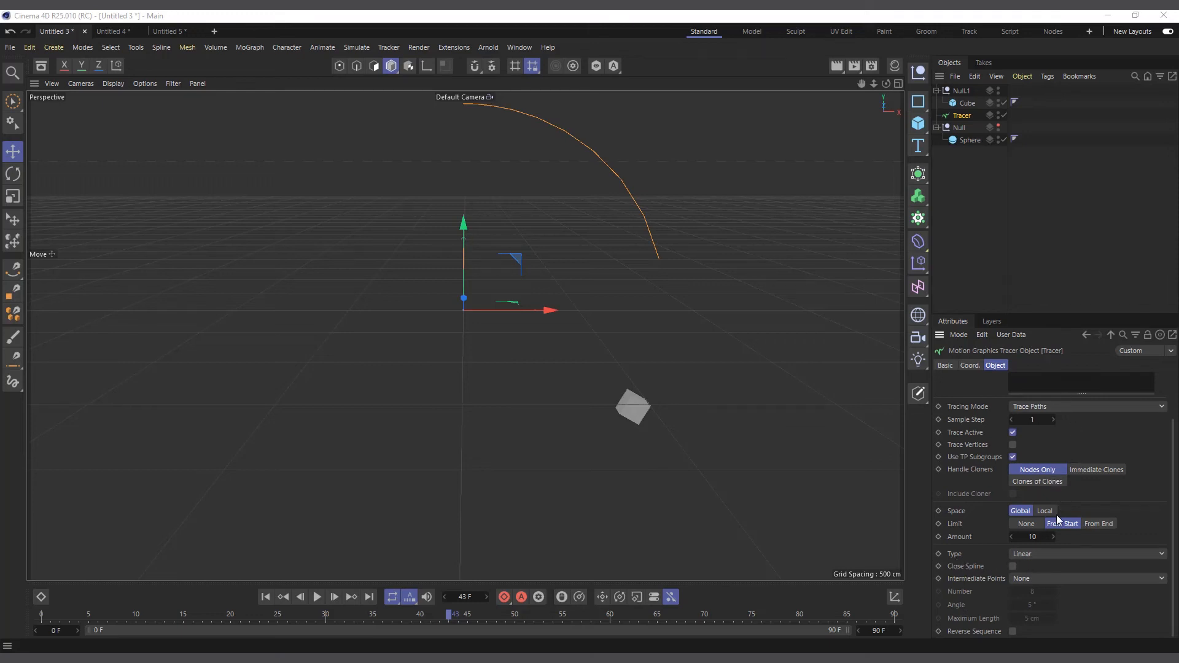
left_click(1100, 524)
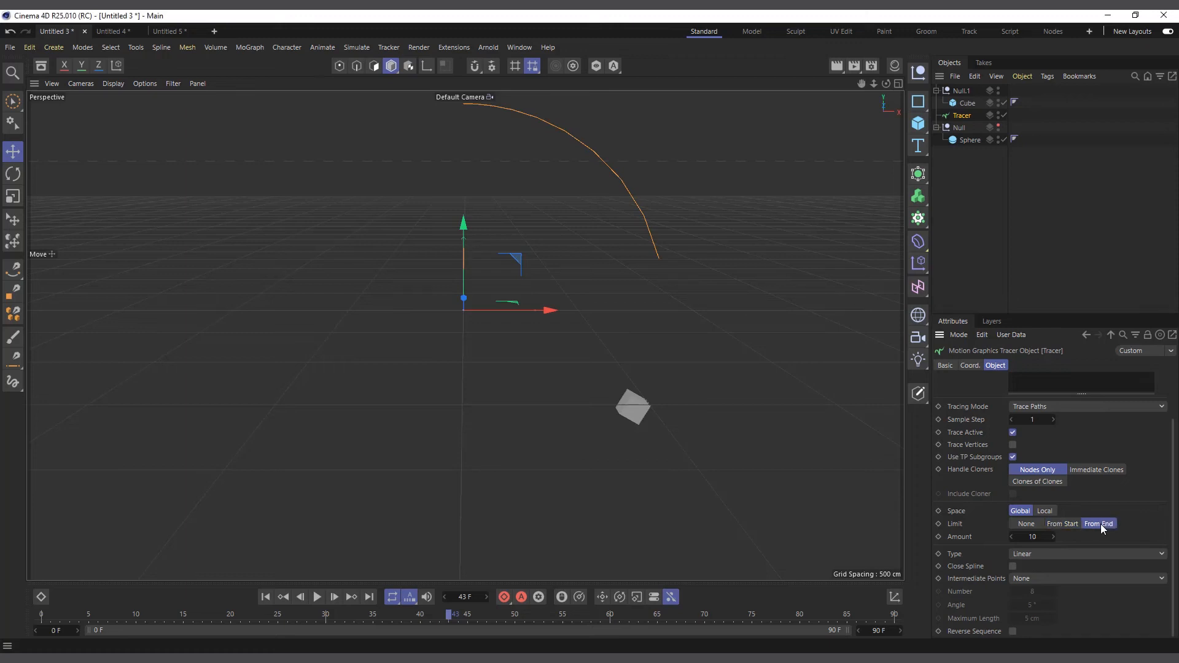
left_click(1031, 539)
left_click(264, 598)
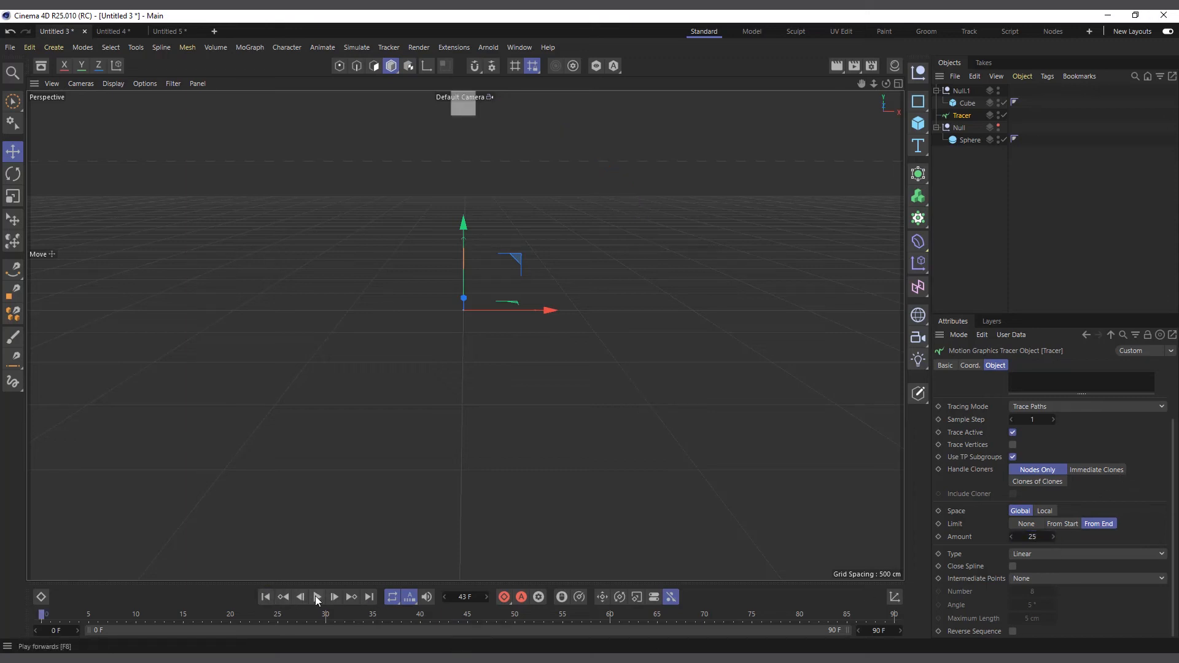
left_click(317, 597)
left_click(317, 597)
Inspect the segments of the traced circle up close and set the Tracer's spline Type to Bezier
scroll(473, 195, "up", 1)
scroll(652, 222, "up", 8)
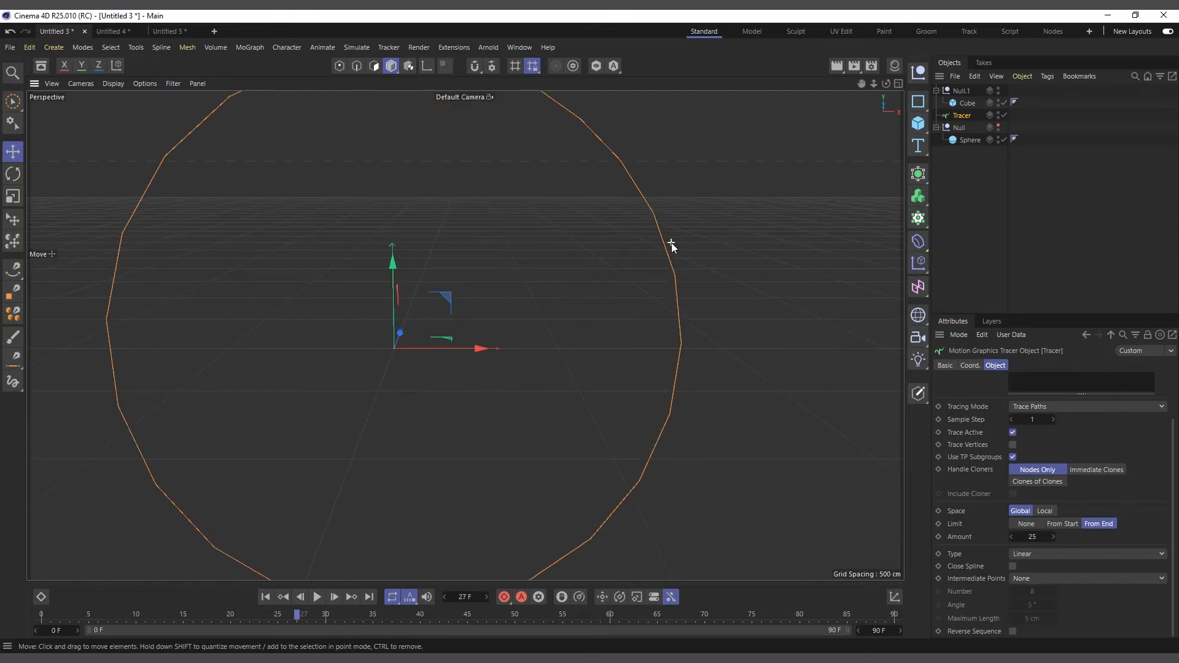
scroll(653, 215, "up", 8)
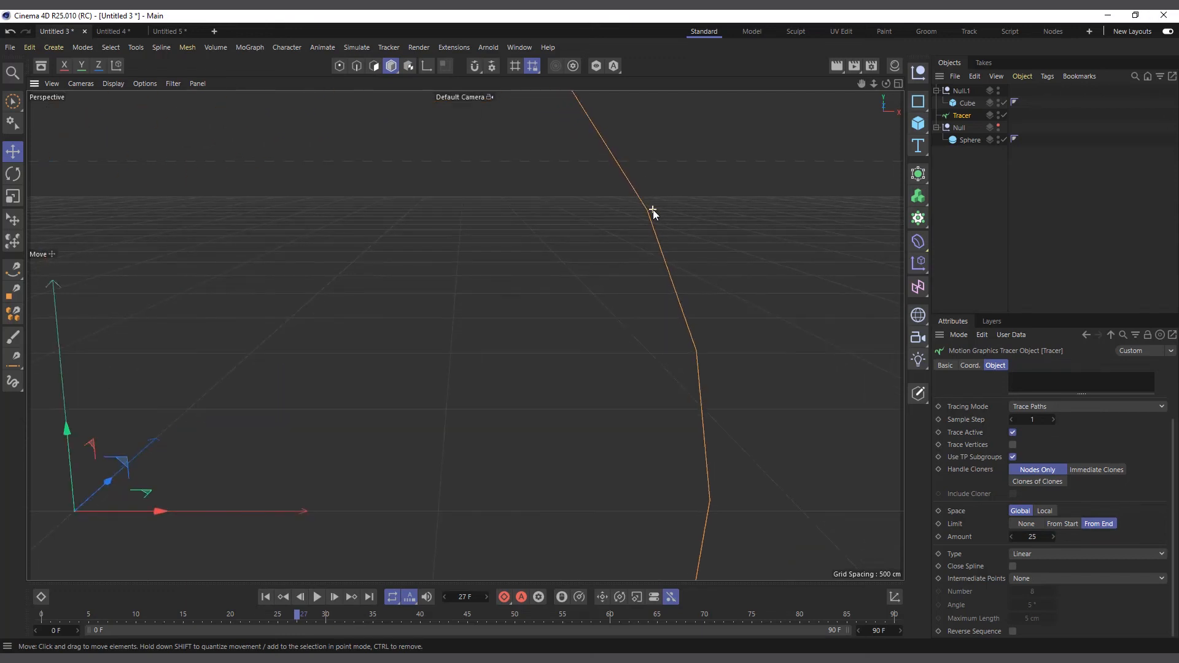
scroll(641, 219, "down", 10)
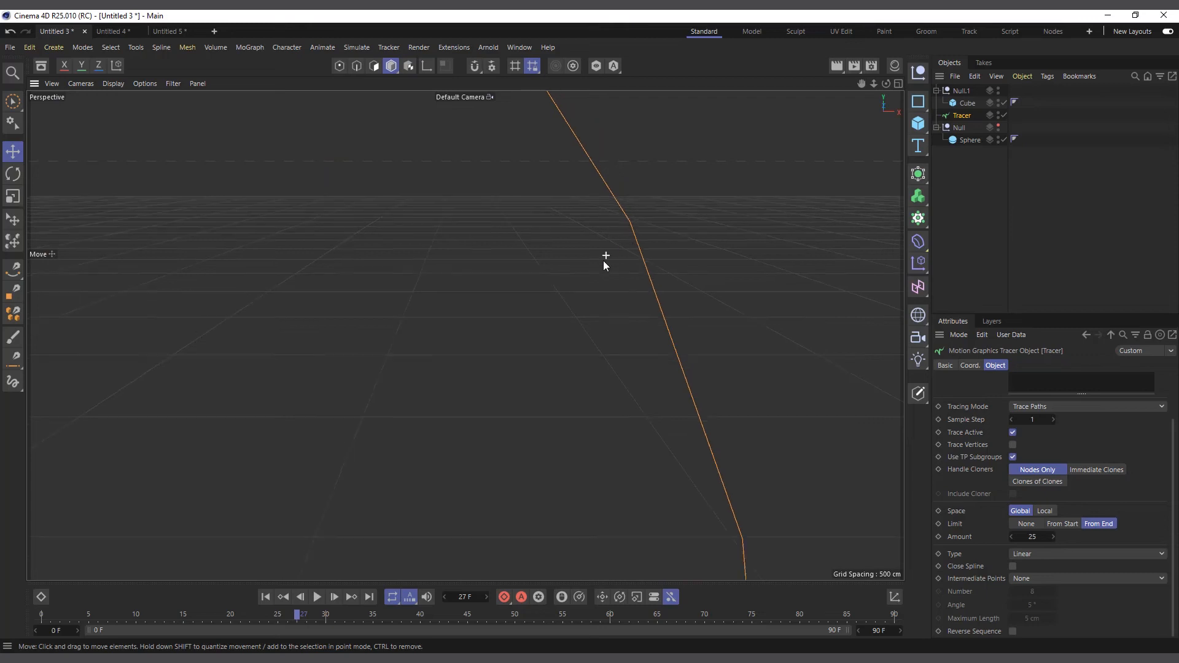
scroll(672, 317, "down", 3)
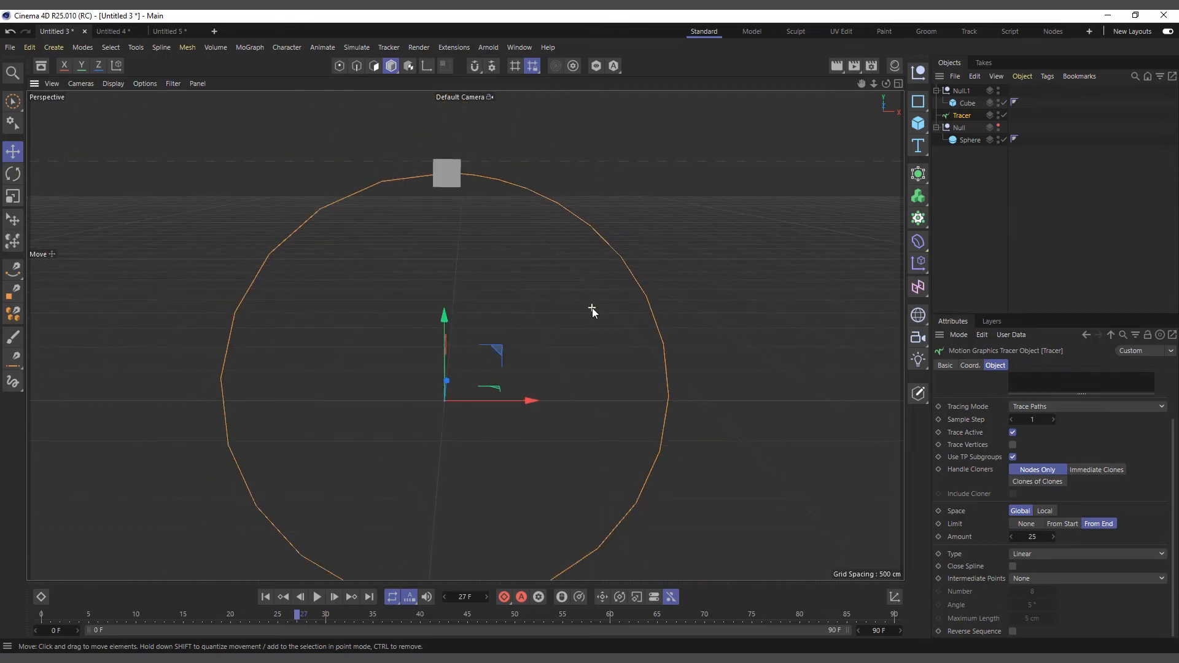
scroll(549, 358, "down", 2)
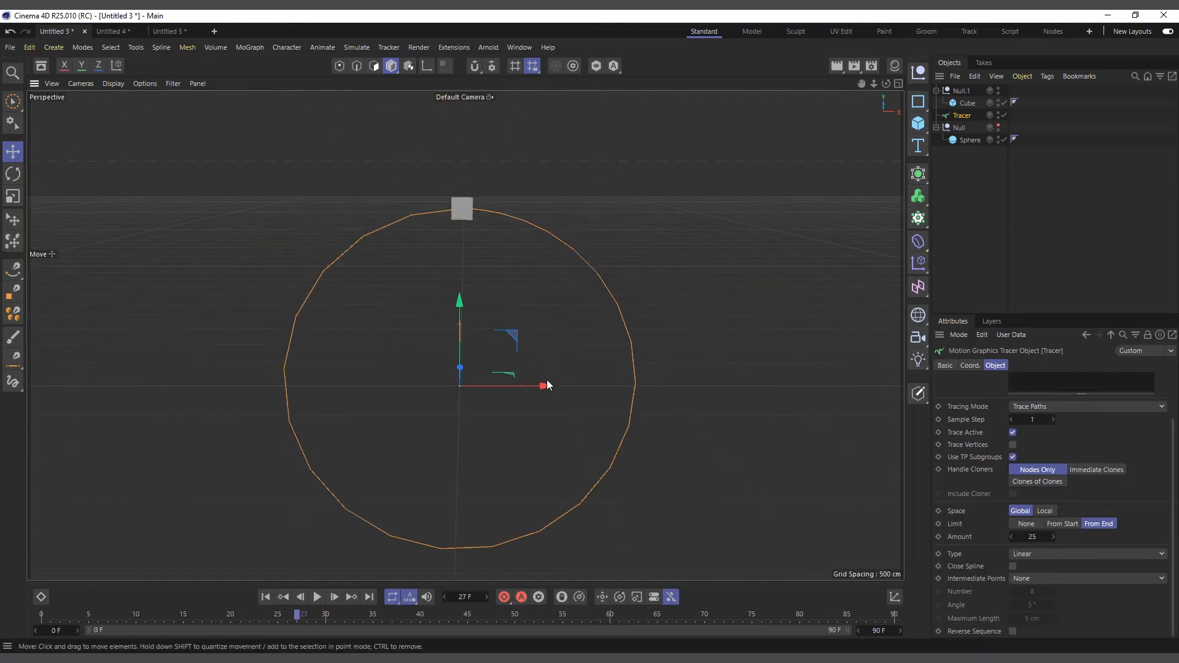
scroll(518, 538, "up", 1)
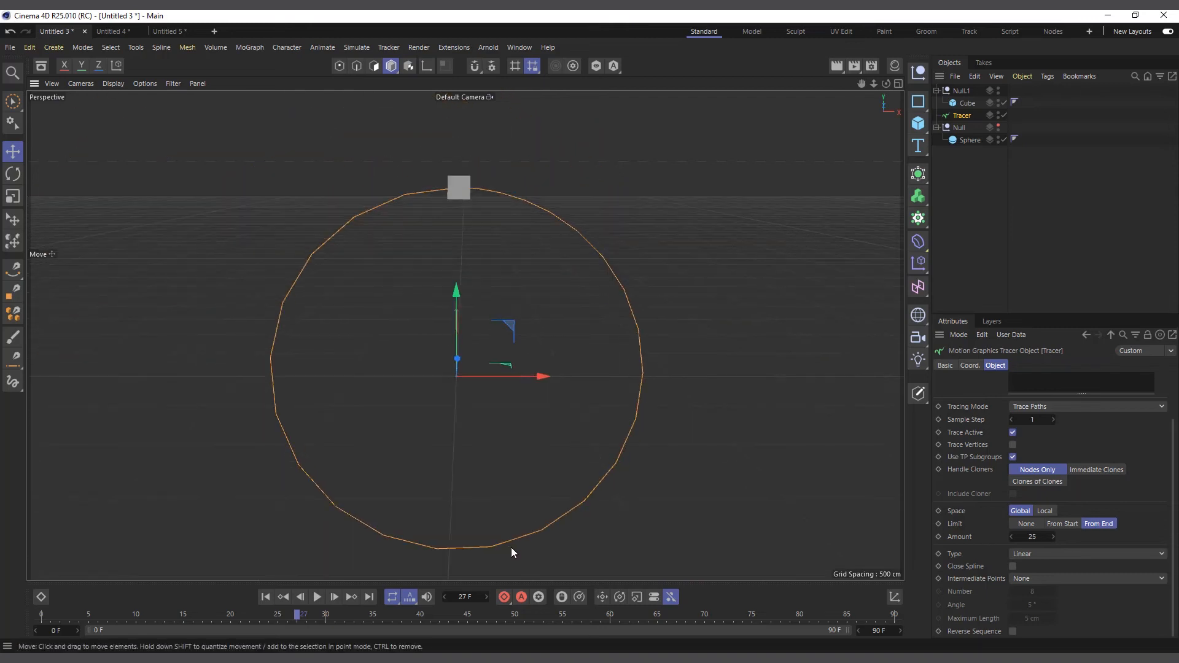
left_click(1037, 555)
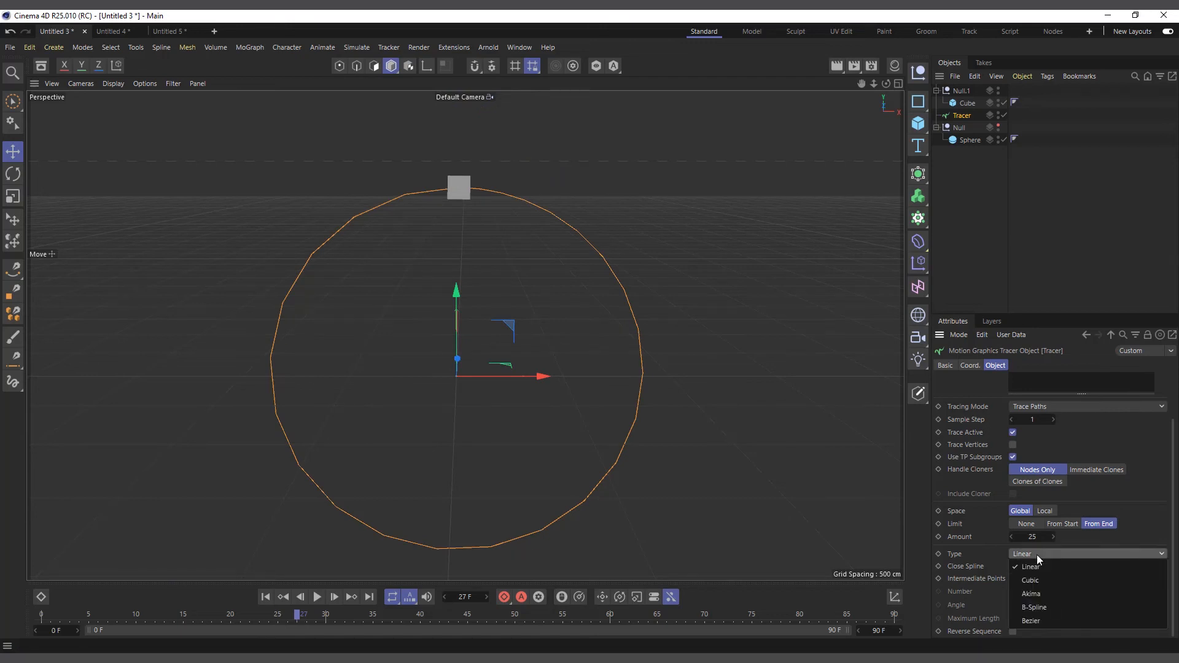
left_click(1032, 621)
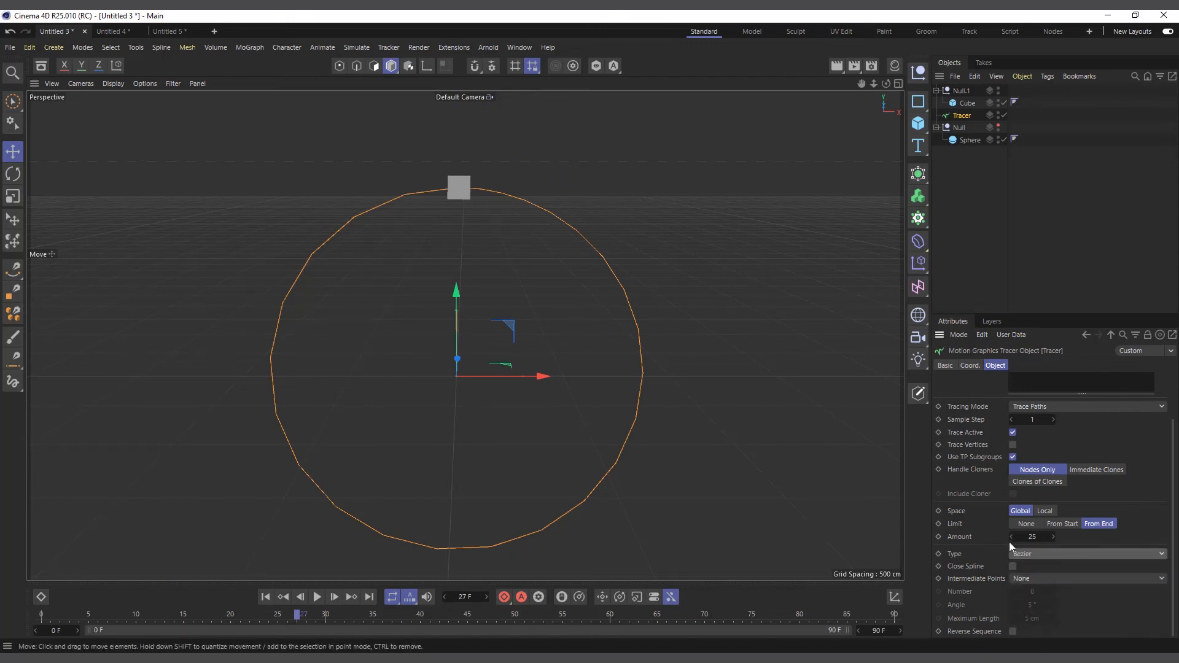
Replay the animation from the first frame and examine the segments of the Bezier trace up close
left_click(266, 598)
left_click(317, 597)
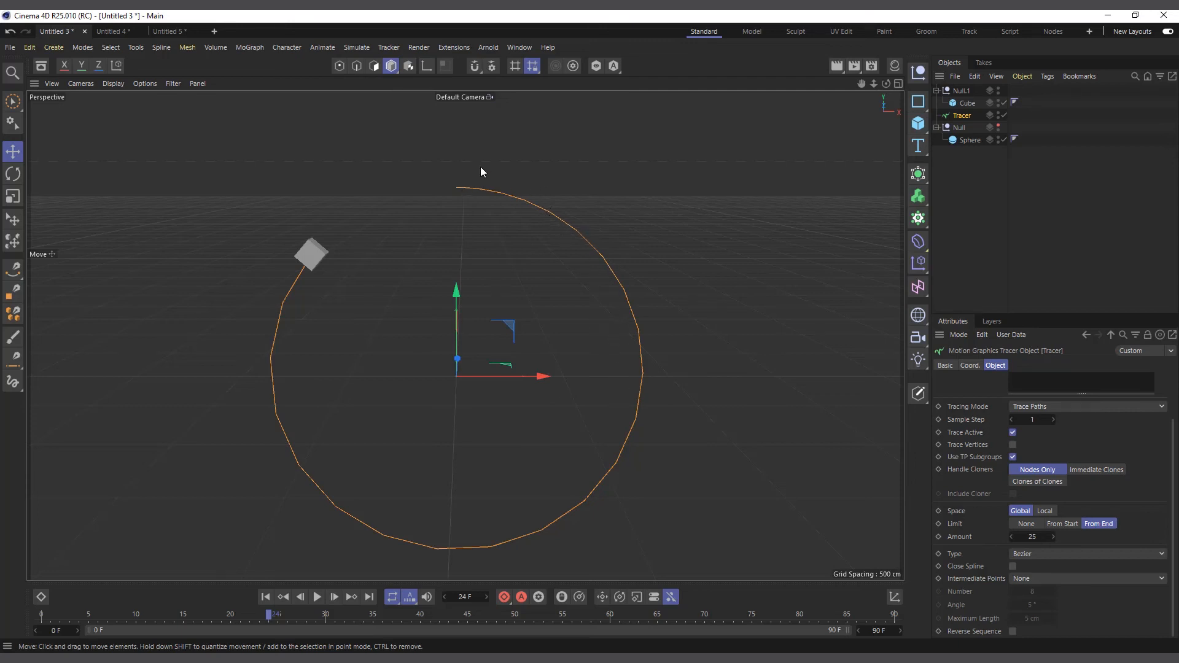
scroll(481, 169, "down", 2)
scroll(480, 354, "up", 3)
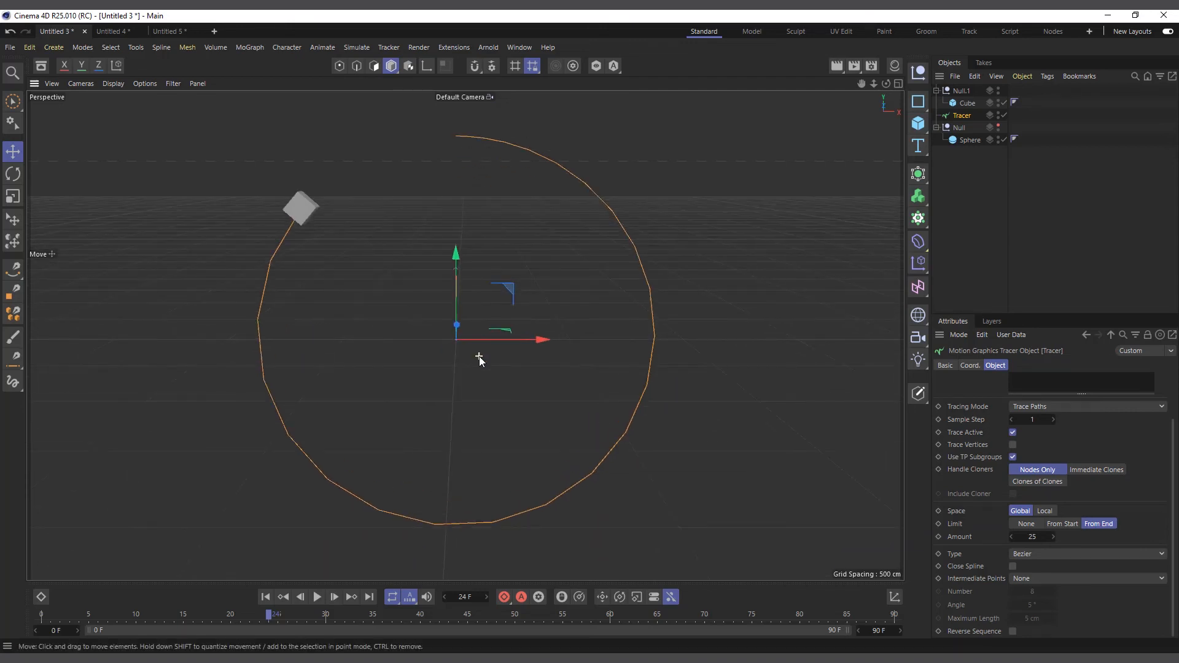
Set the Tracer's Intermediate Points to Uniform, inspect the traced circle's smoothness and replay the animation from the first frame
left_click(1031, 581)
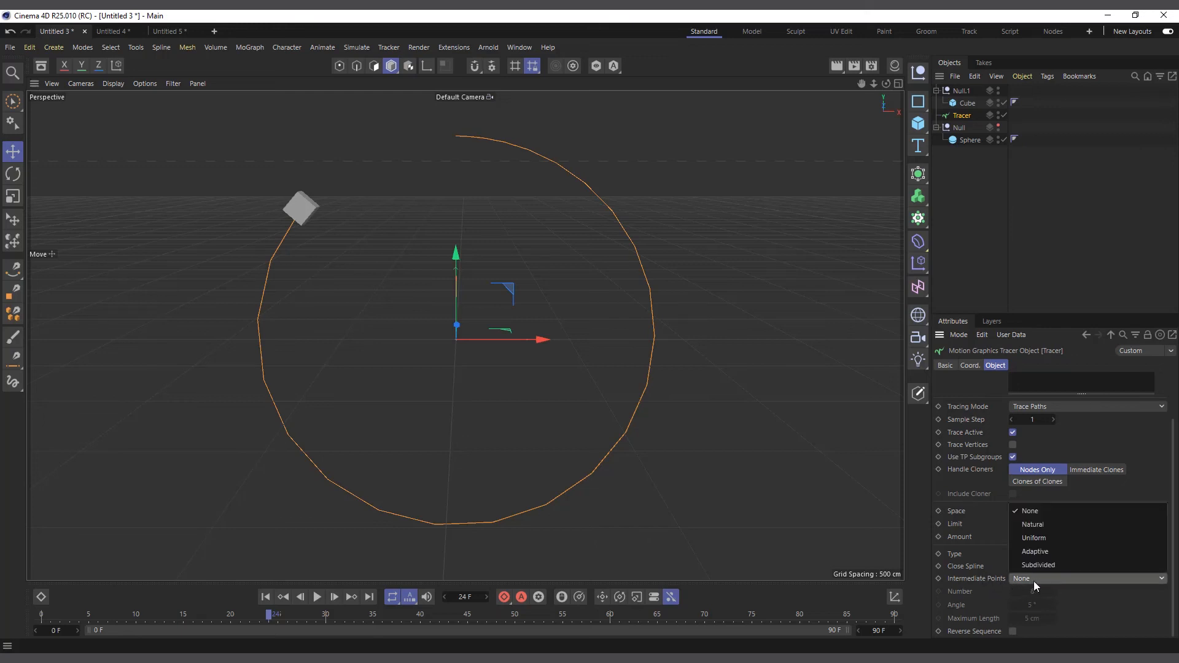
left_click(1051, 539)
scroll(617, 181, "up", 3)
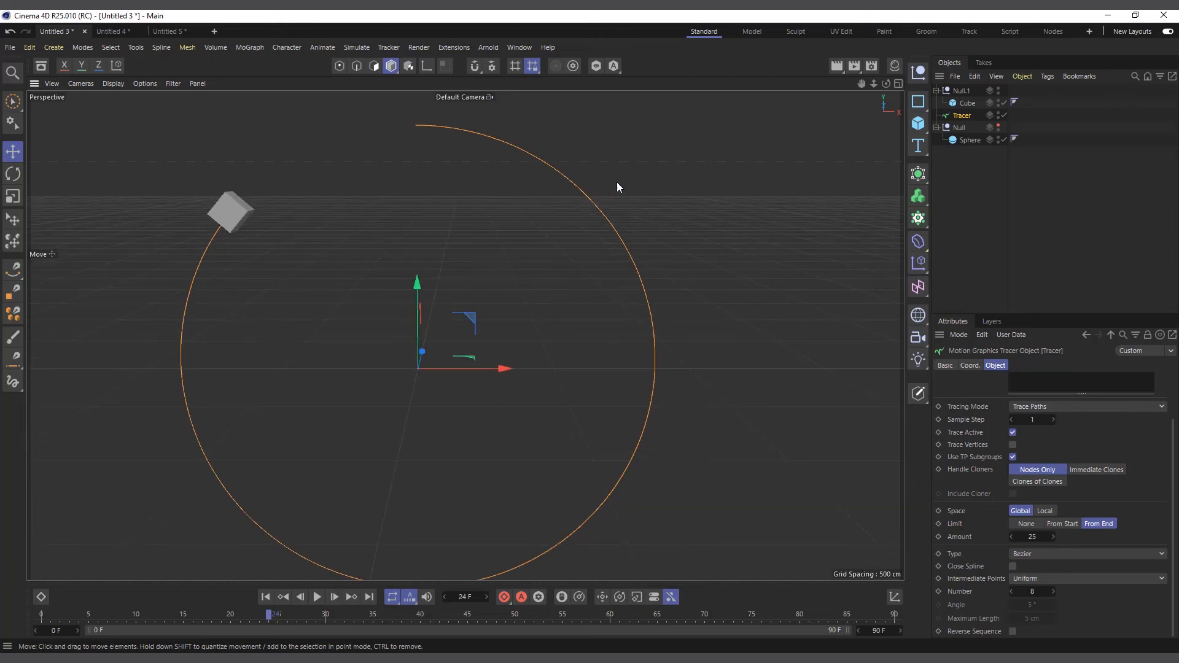
scroll(604, 188, "down", 5)
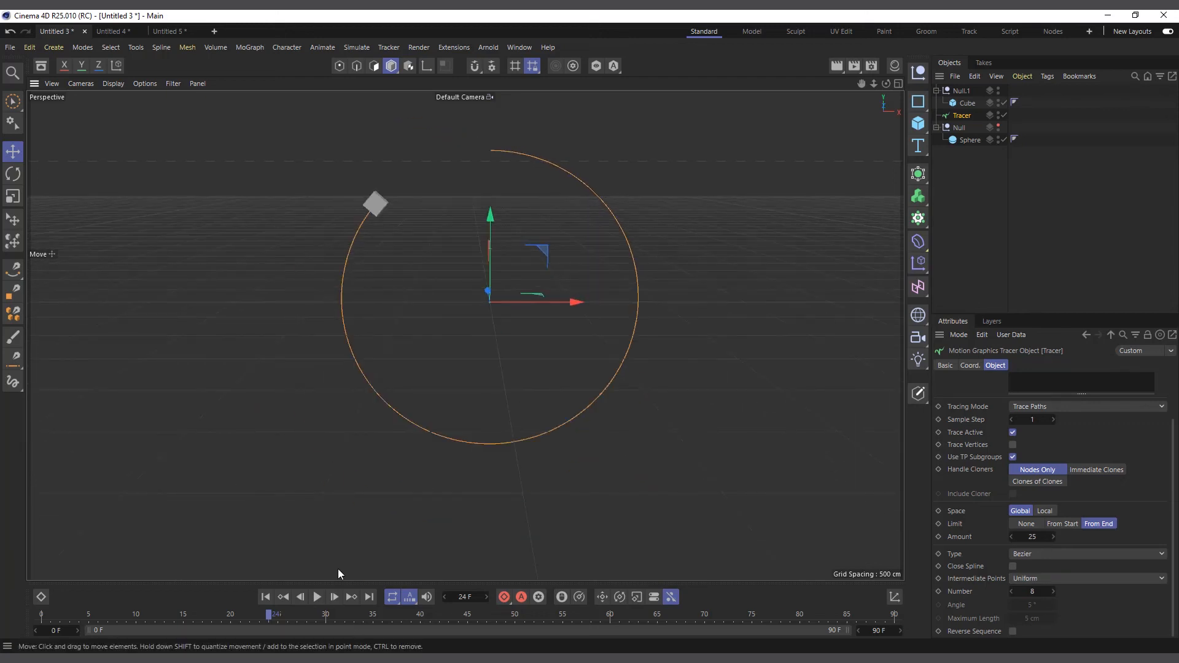
left_click(317, 597)
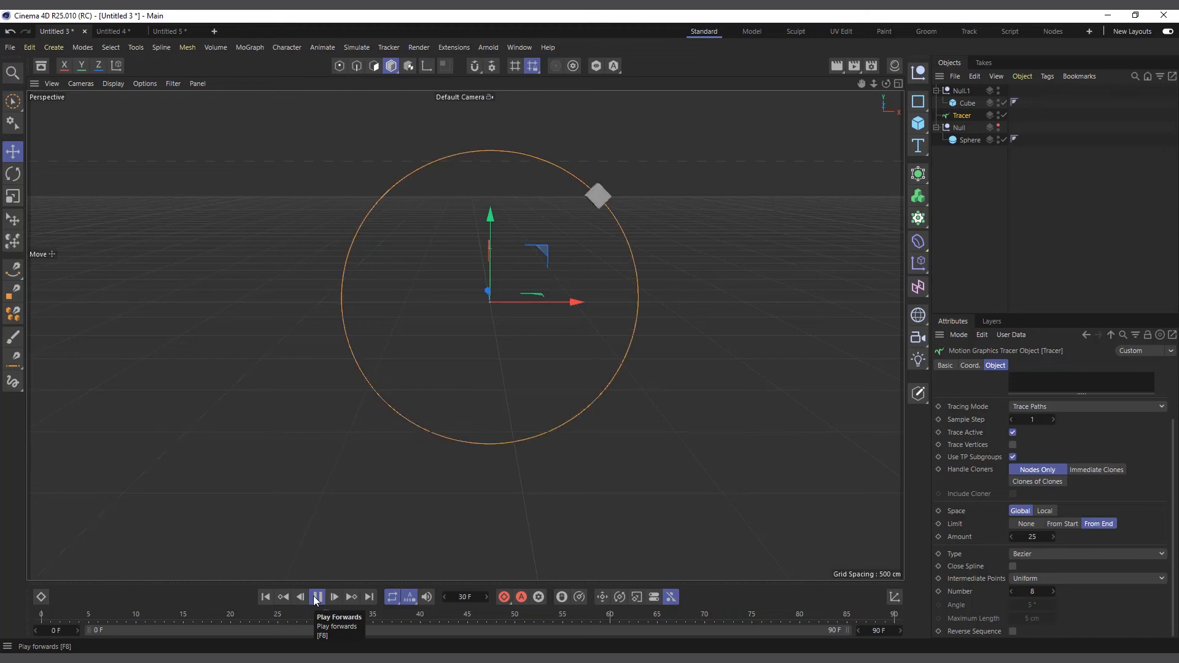
left_click(317, 597)
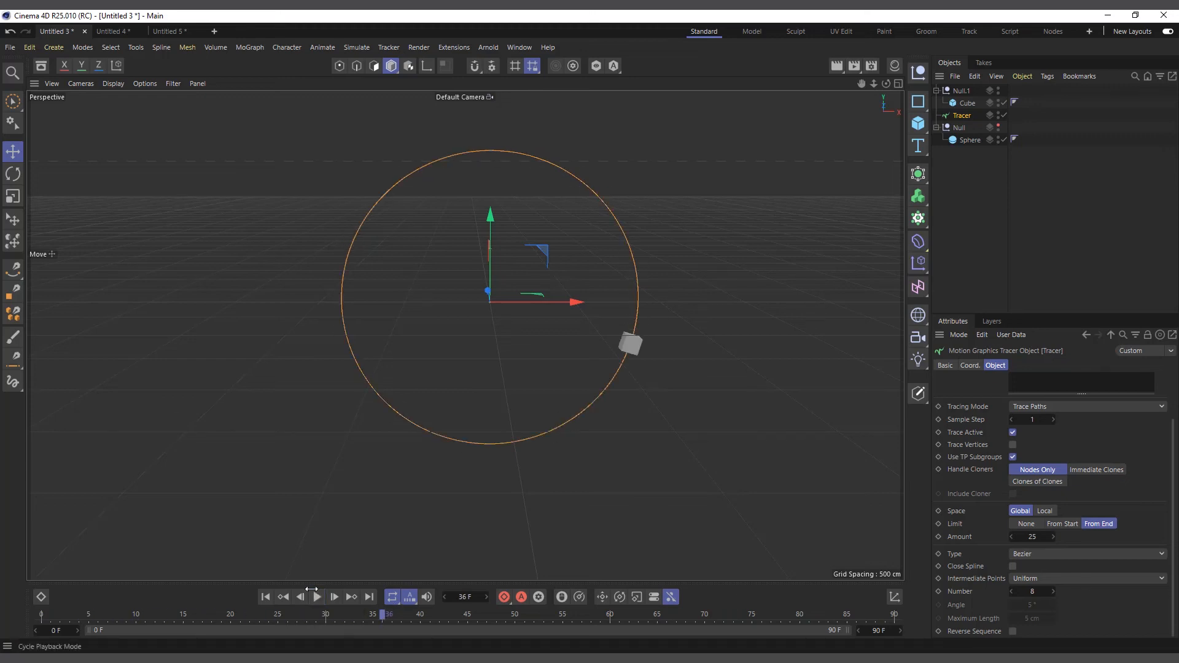
left_click(265, 597)
left_click(316, 597)
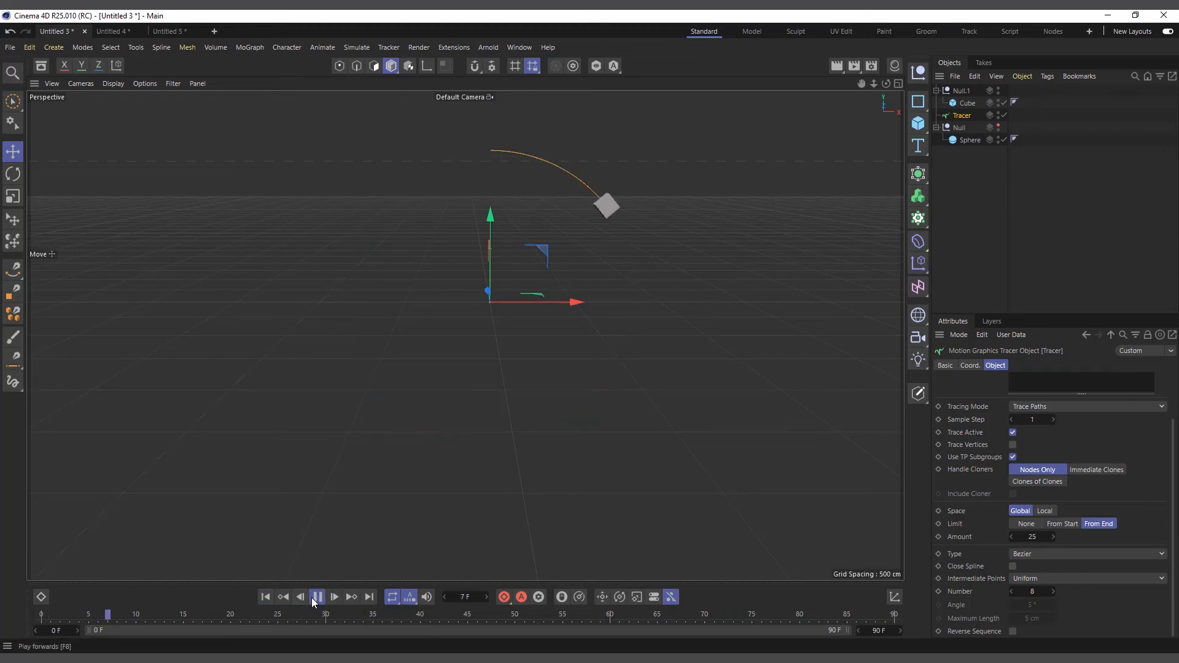
Try the Tracer's Close Spline option in playback, turn it off again and replay the animation from the first frame
left_click(1012, 566)
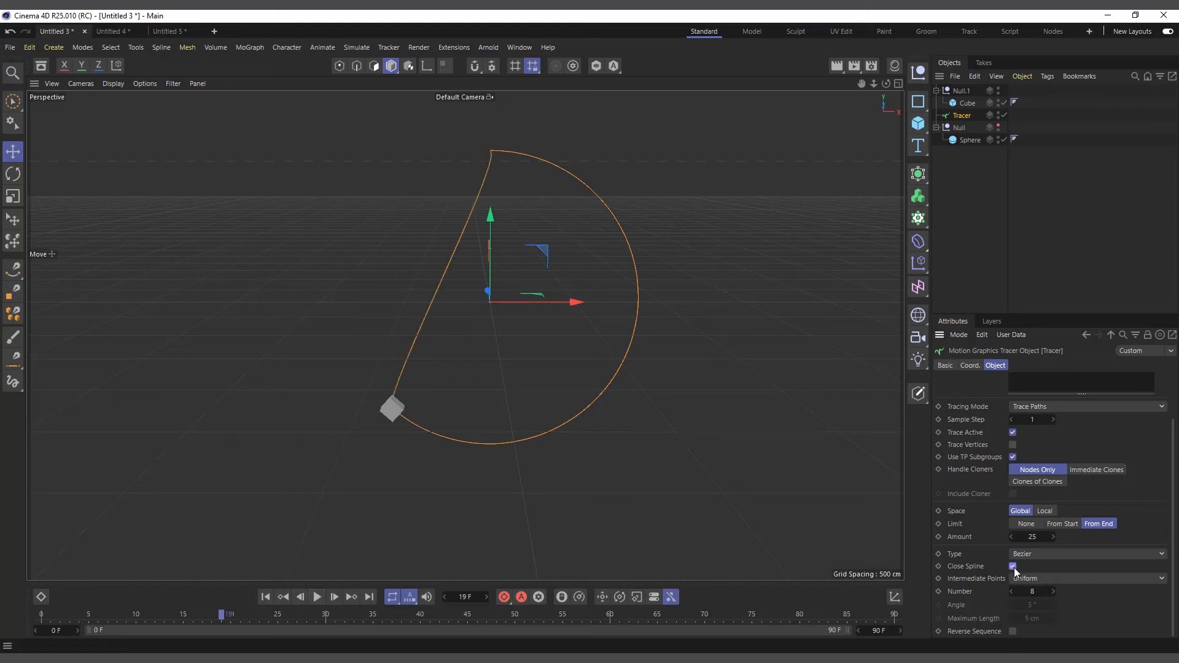
left_click(266, 597)
left_click(314, 596)
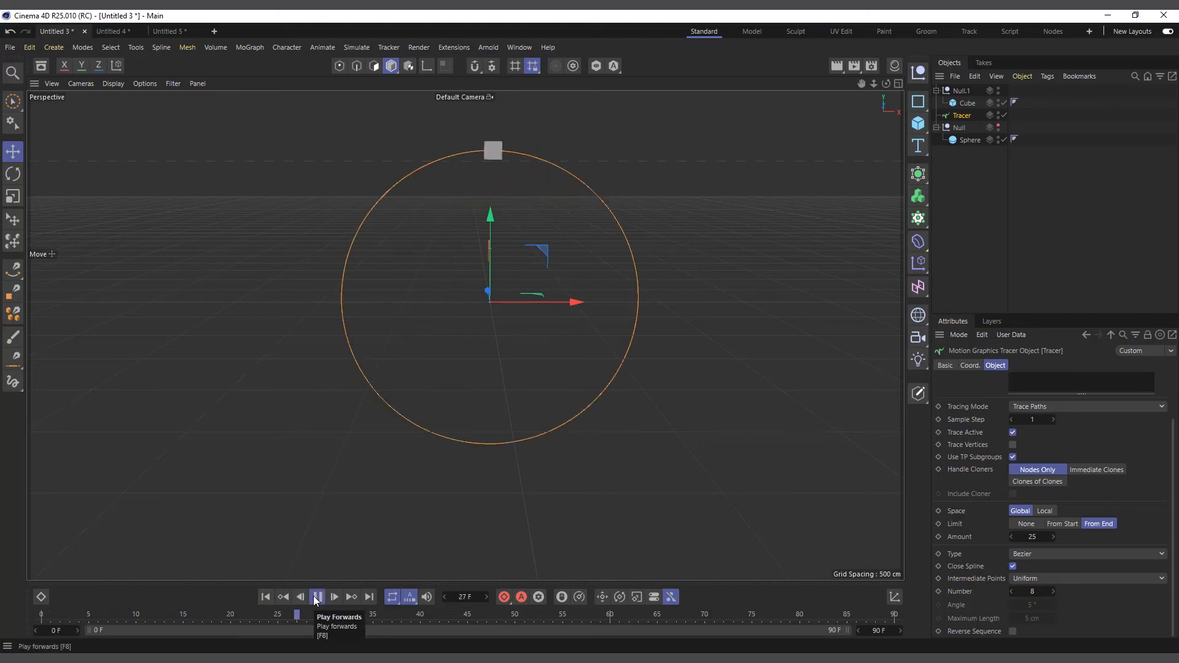
left_click(315, 597)
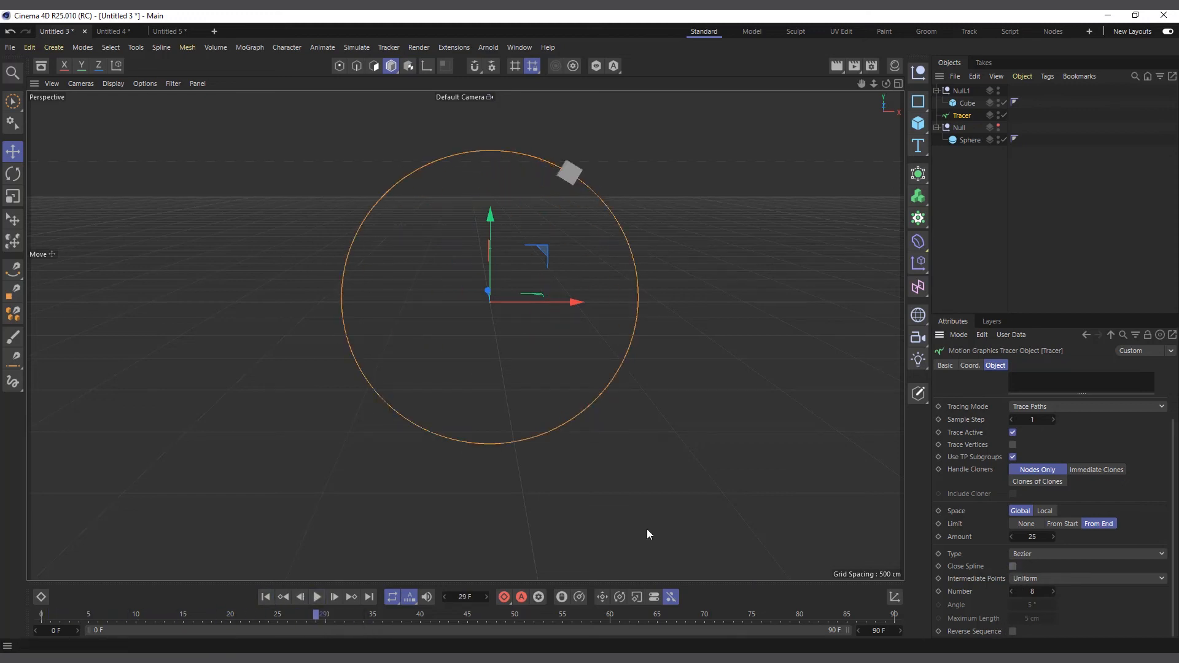
left_click(288, 596)
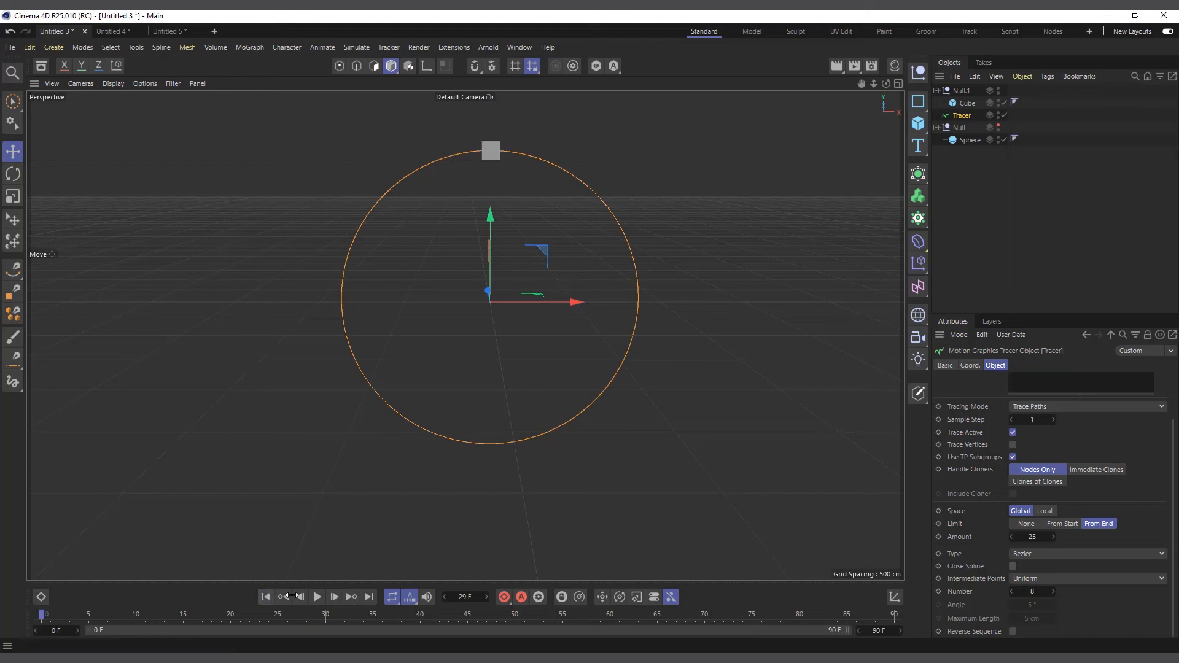
left_click(317, 597)
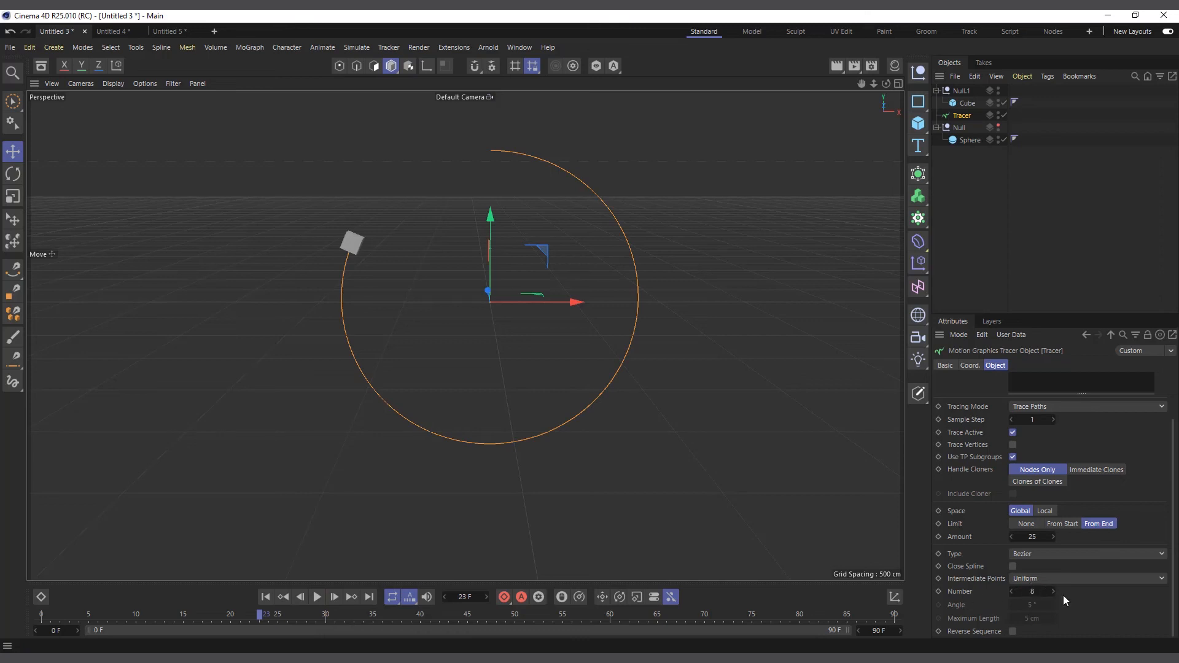
Compare the trace in playback with the uniform intermediate points' Number set to 0 and set to 5
scroll(606, 448, "up", 1)
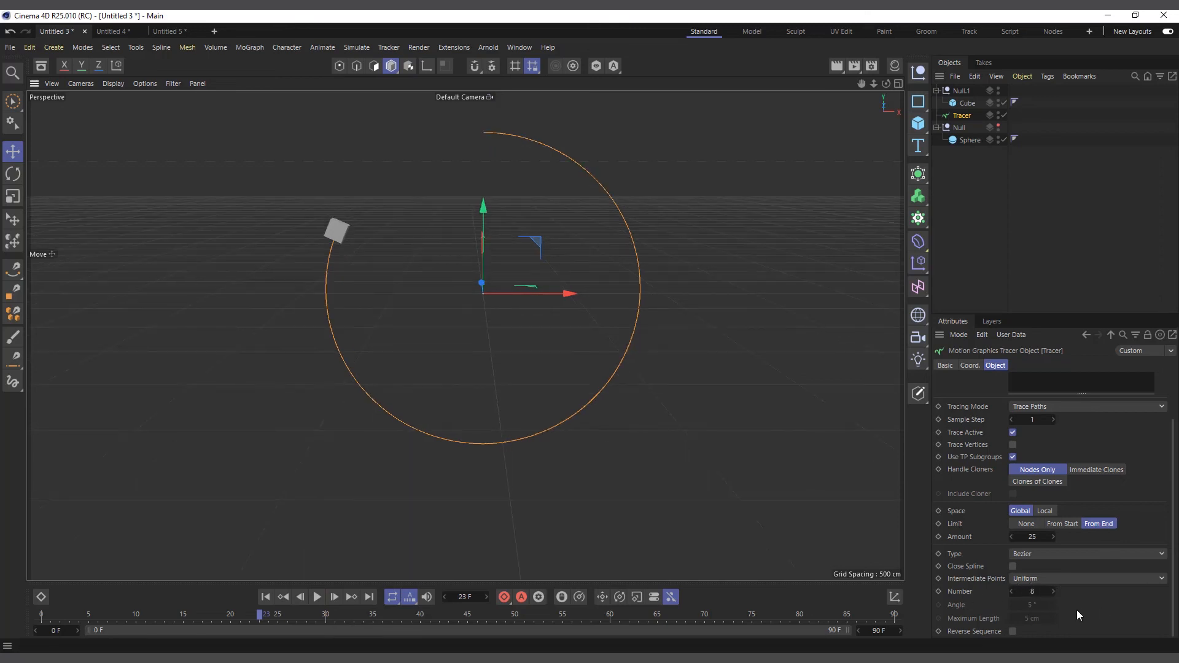
left_click_drag(1041, 593, 1019, 593)
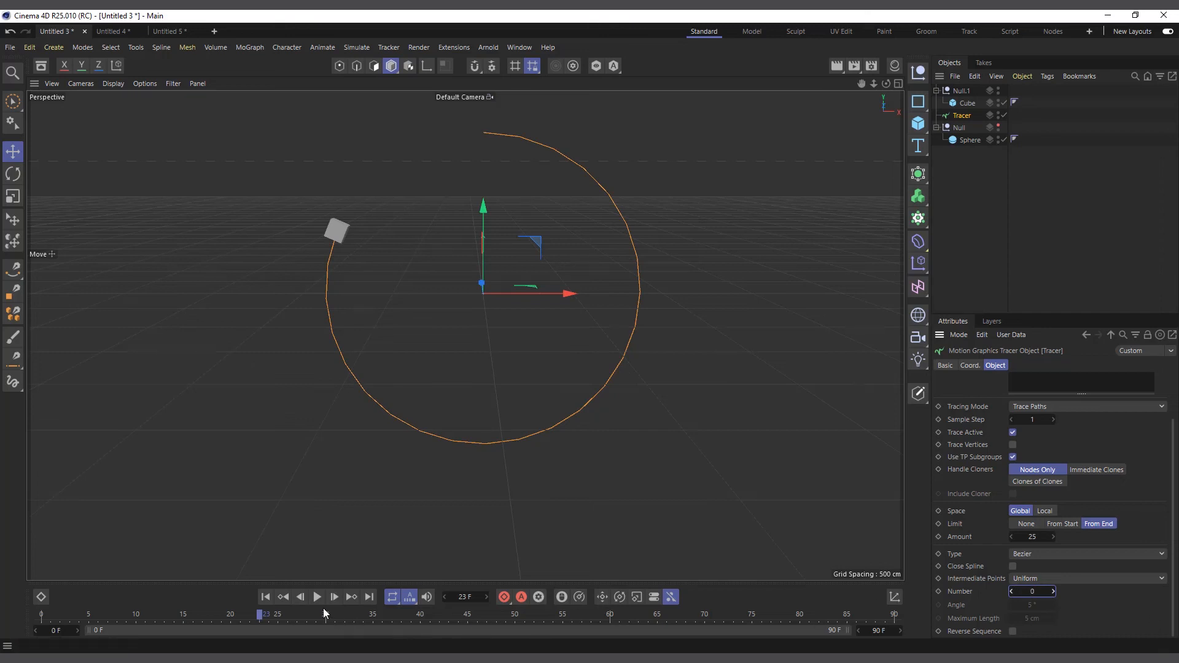
left_click(265, 597)
left_click(319, 598)
left_click(318, 597)
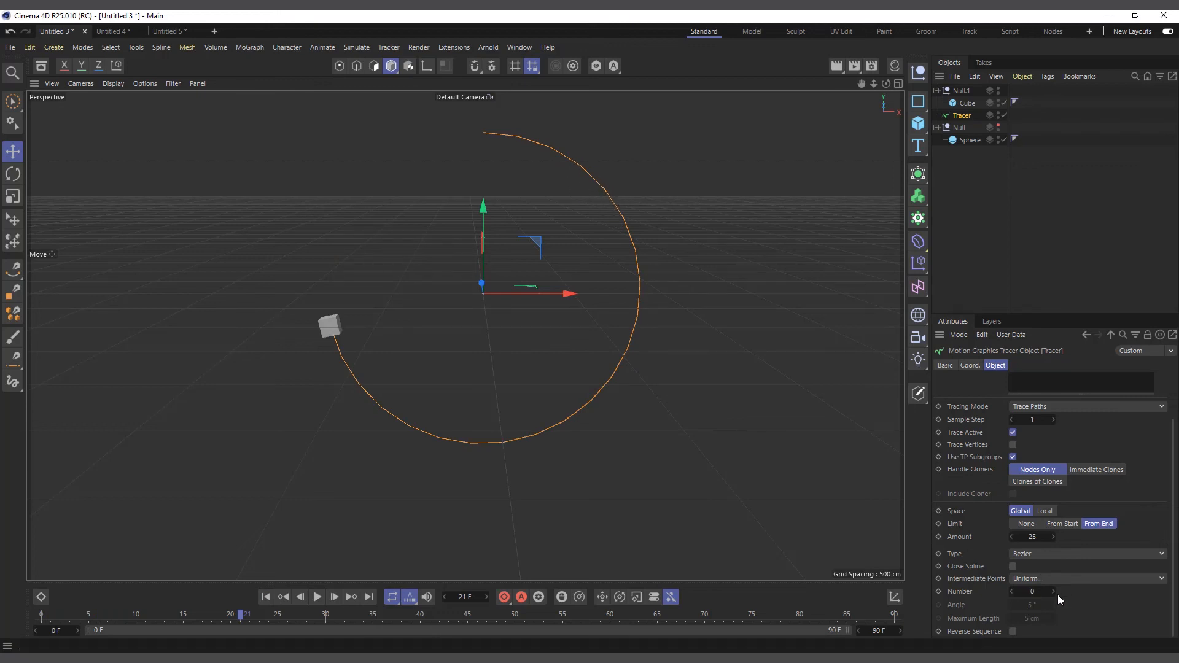
left_click_drag(1039, 592, 900, 592)
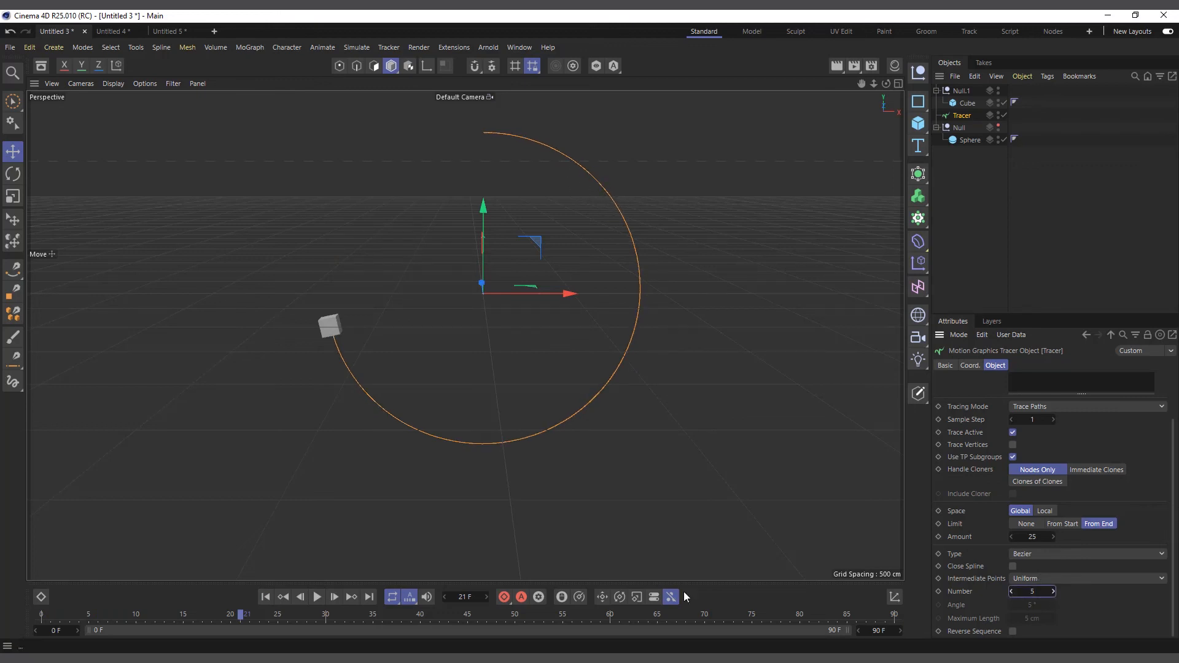
left_click(315, 597)
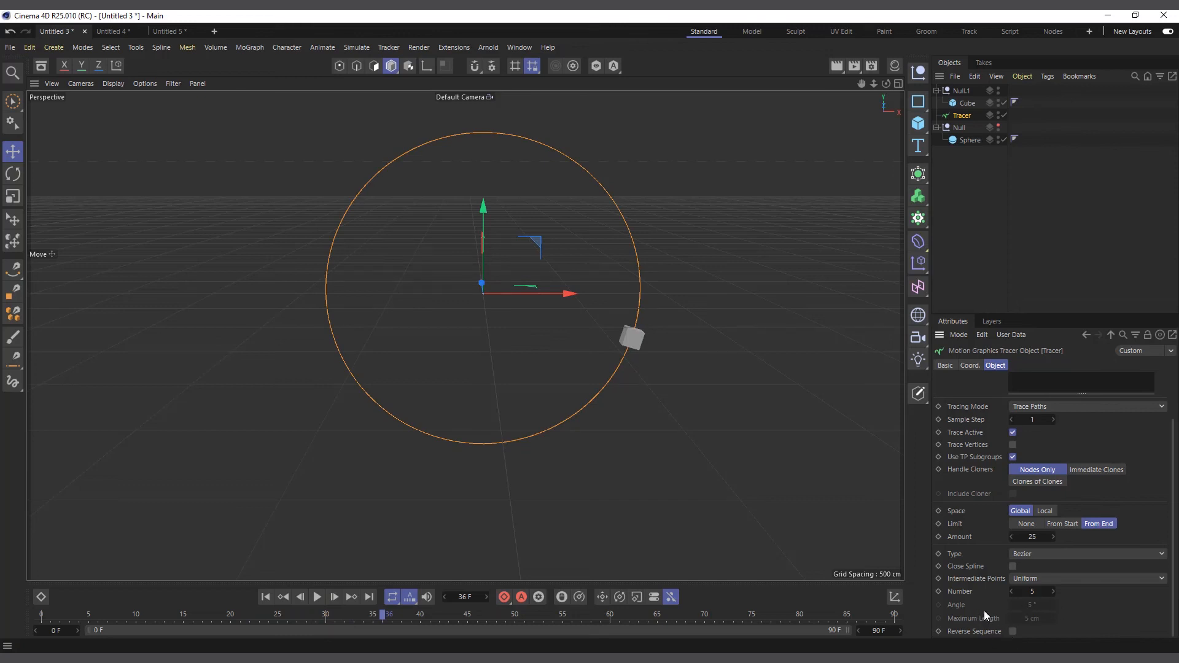
Set the Tracer's Intermediate Points to Subdivided and replay the animation from the first frame to check the trace
left_click(1044, 578)
left_click(1050, 564)
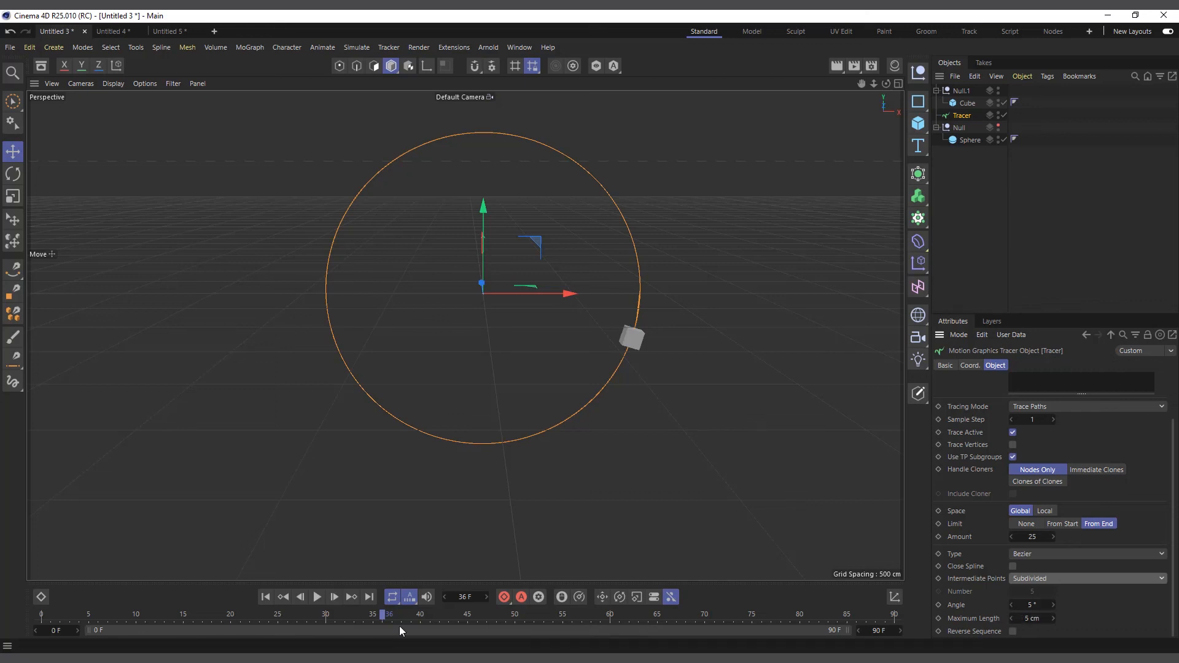
left_click(266, 597)
left_click(317, 596)
left_click(316, 597)
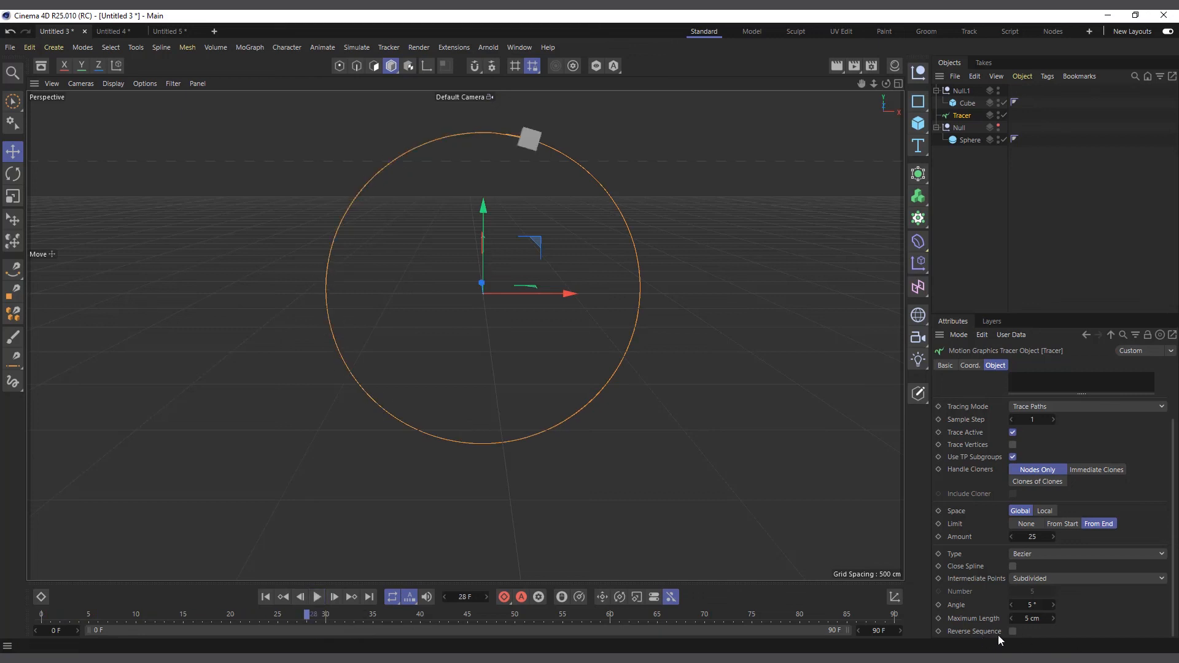
scroll(494, 248, "up", 1)
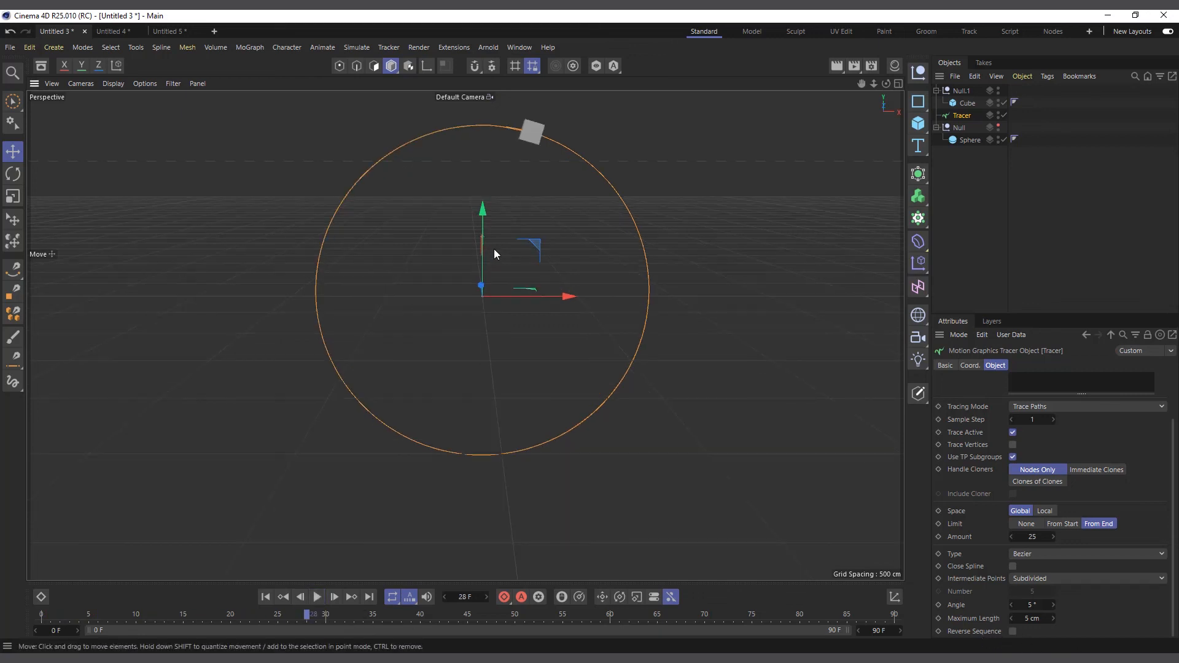
left_click(268, 597)
left_click(317, 597)
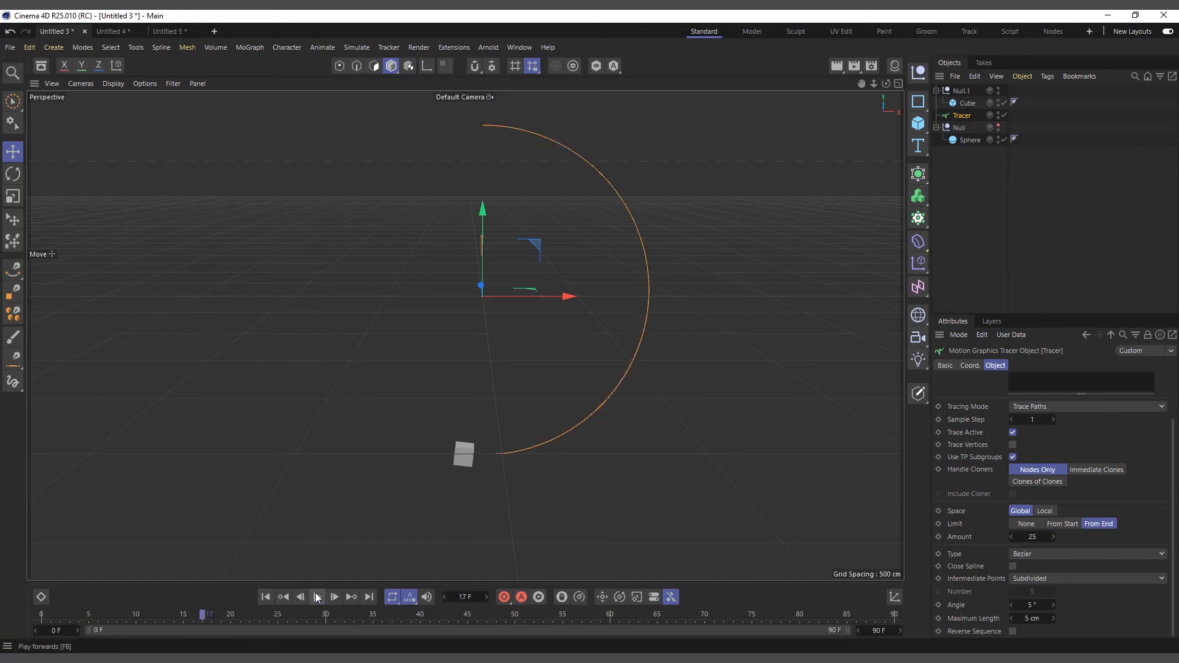
Add a Sweep object and make the Tracer its child
scroll(565, 182, "up", 1)
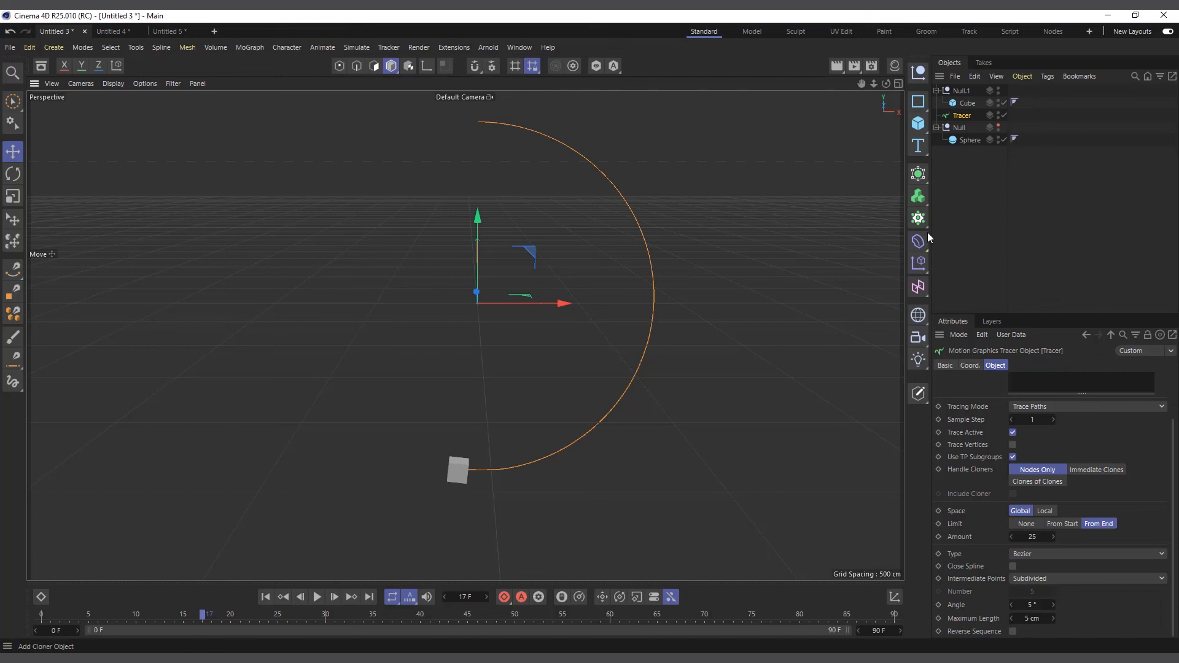
left_click(916, 178)
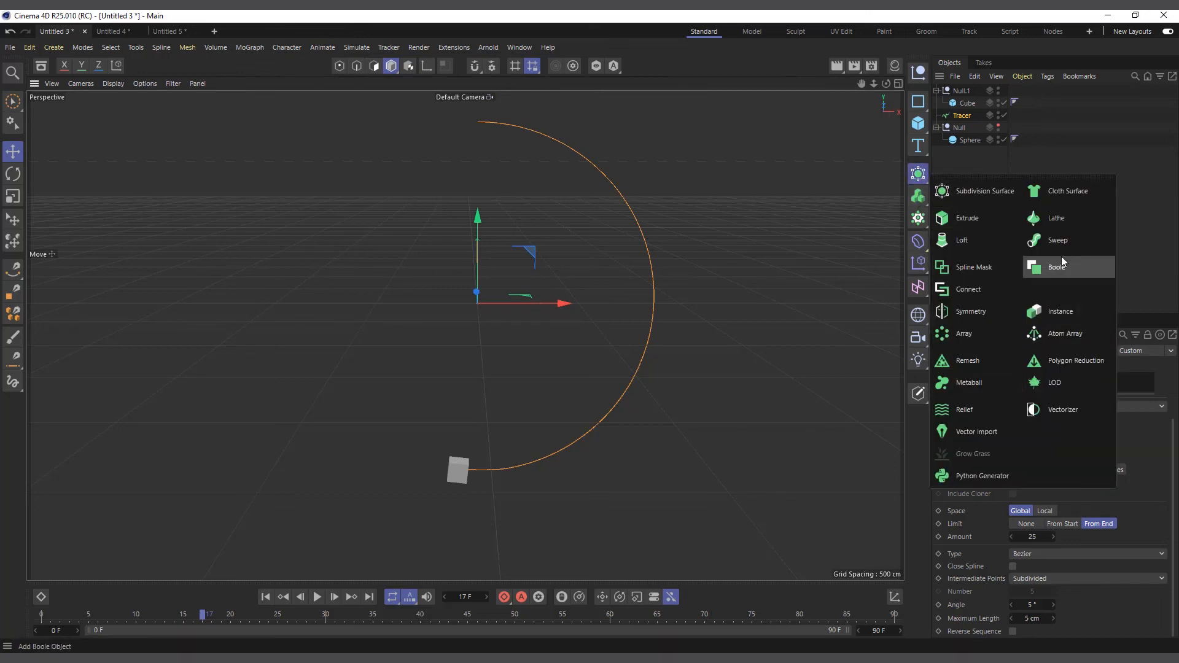
left_click(1058, 240)
left_click_drag(961, 131, 964, 91)
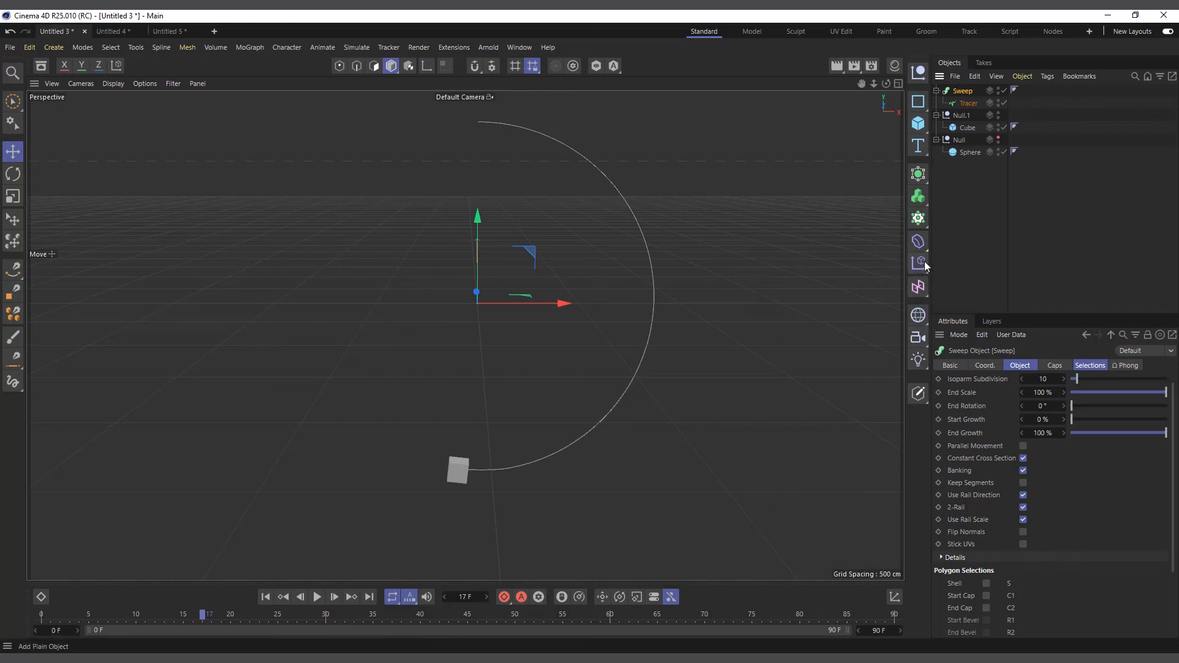
left_click(919, 102)
left_click(1038, 120)
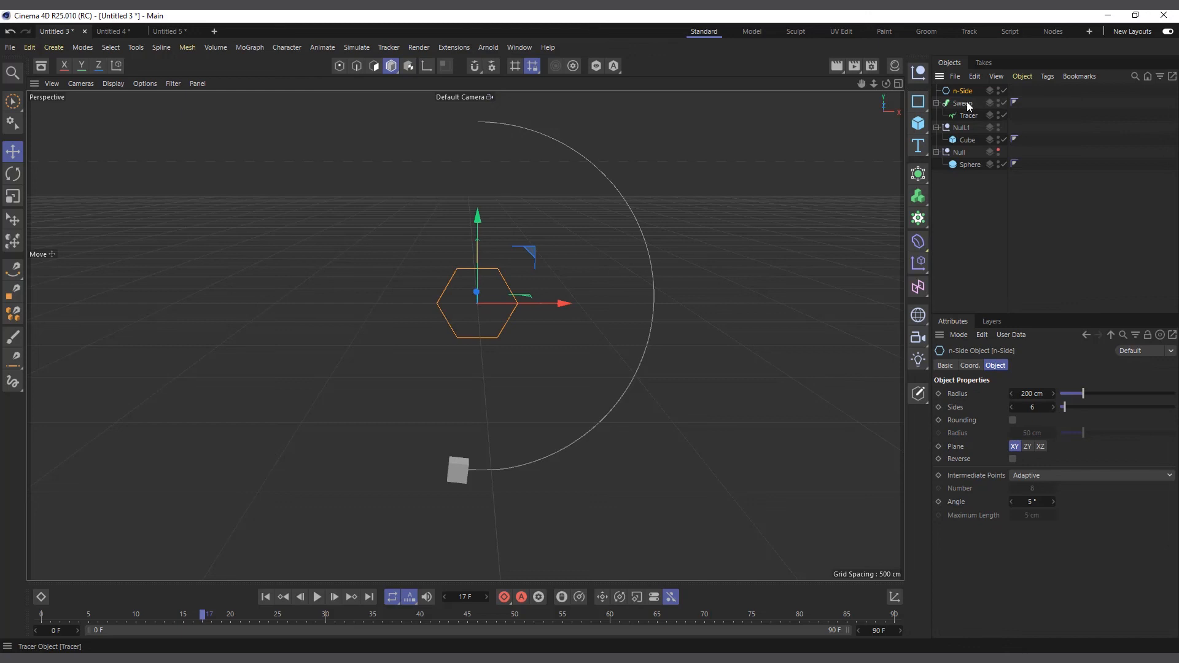
left_click_drag(962, 92, 966, 106)
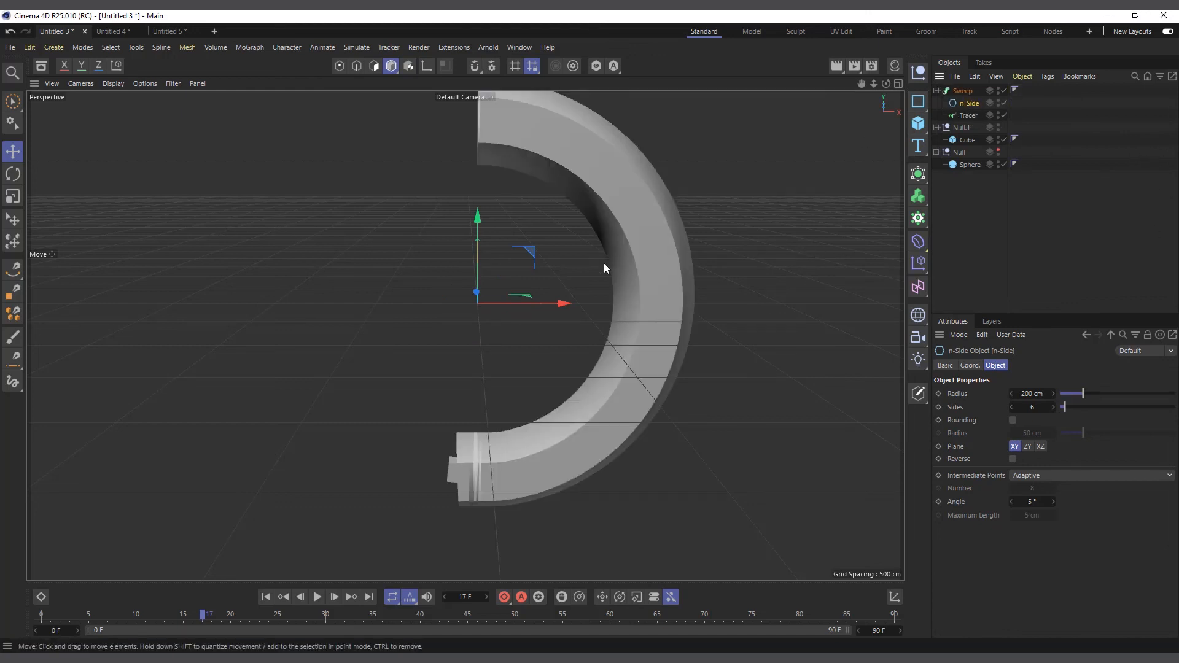
key("t")
left_click_drag(739, 208, 578, 249)
Taper the Sweep by lowering the start point of its Scale curve in the Details settings to 0
left_click(962, 90)
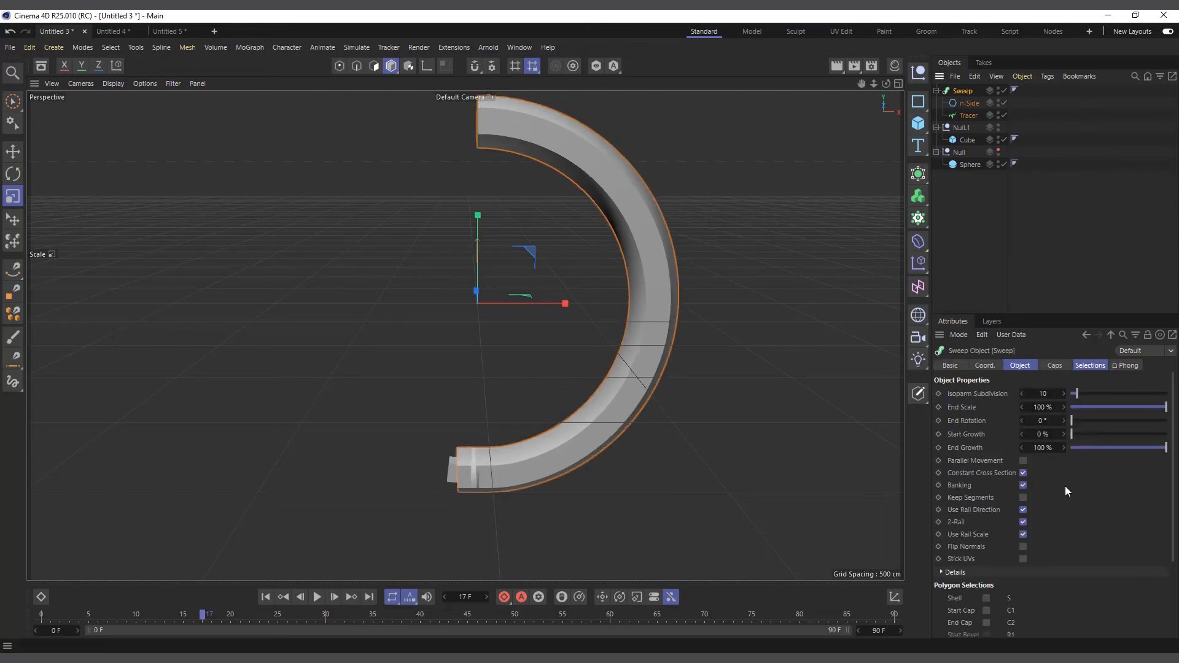
scroll(976, 568, "down", 3)
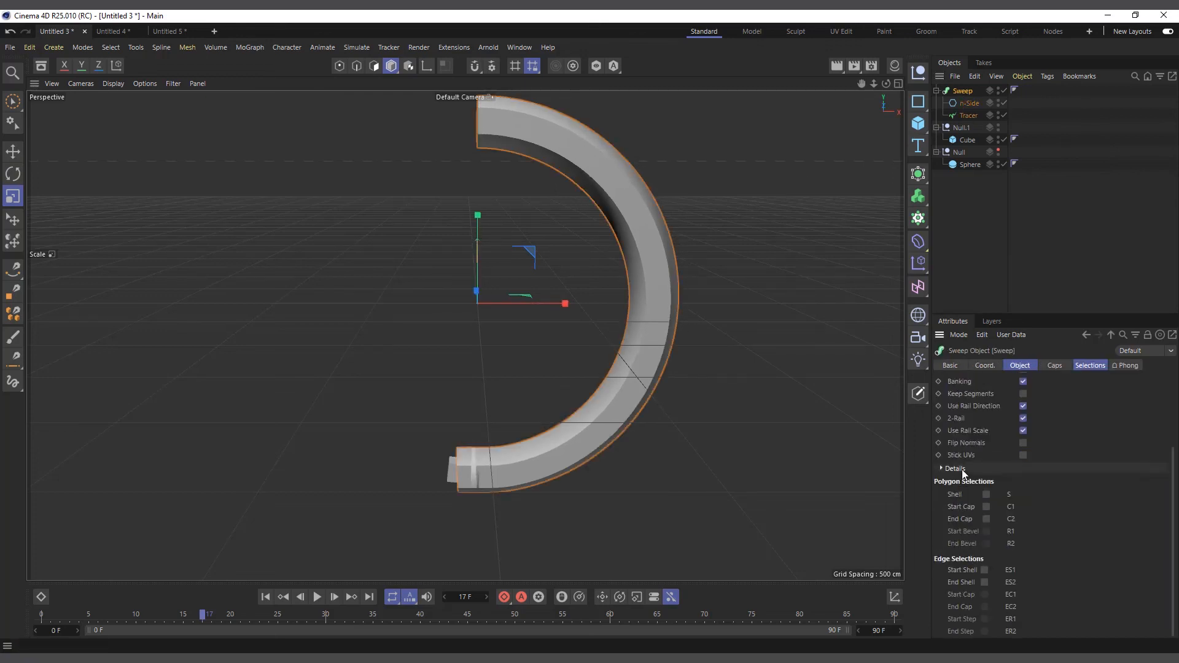
scroll(970, 479, "up", 3)
left_click(1024, 366)
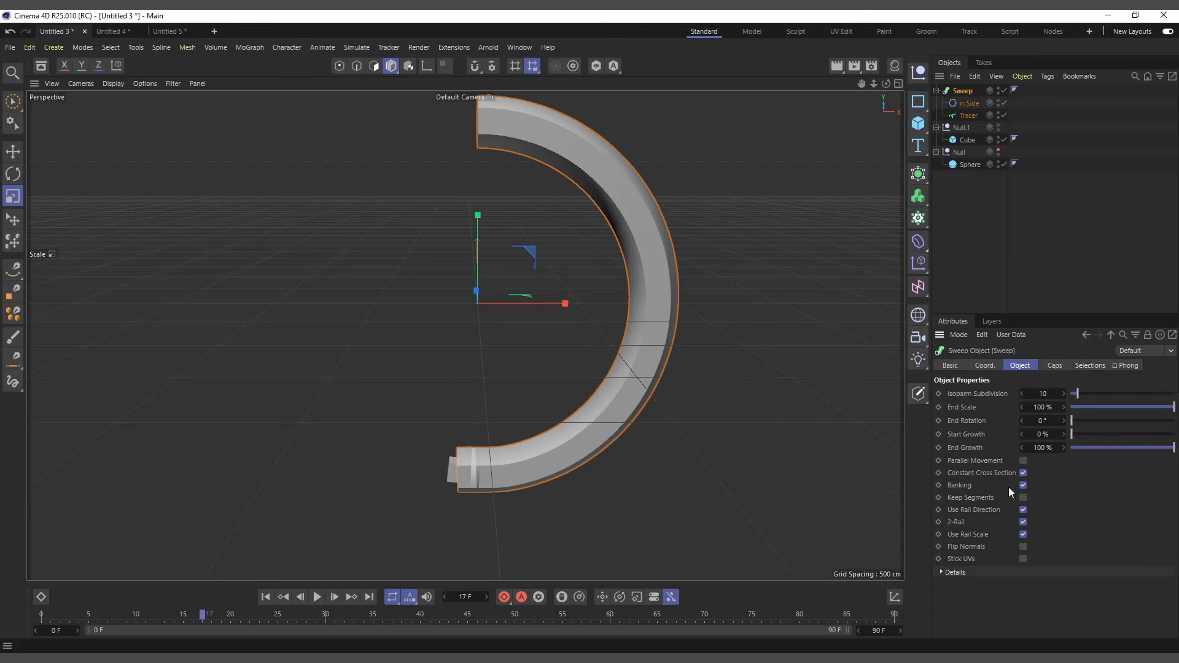
left_click(955, 572)
scroll(982, 541, "down", 5)
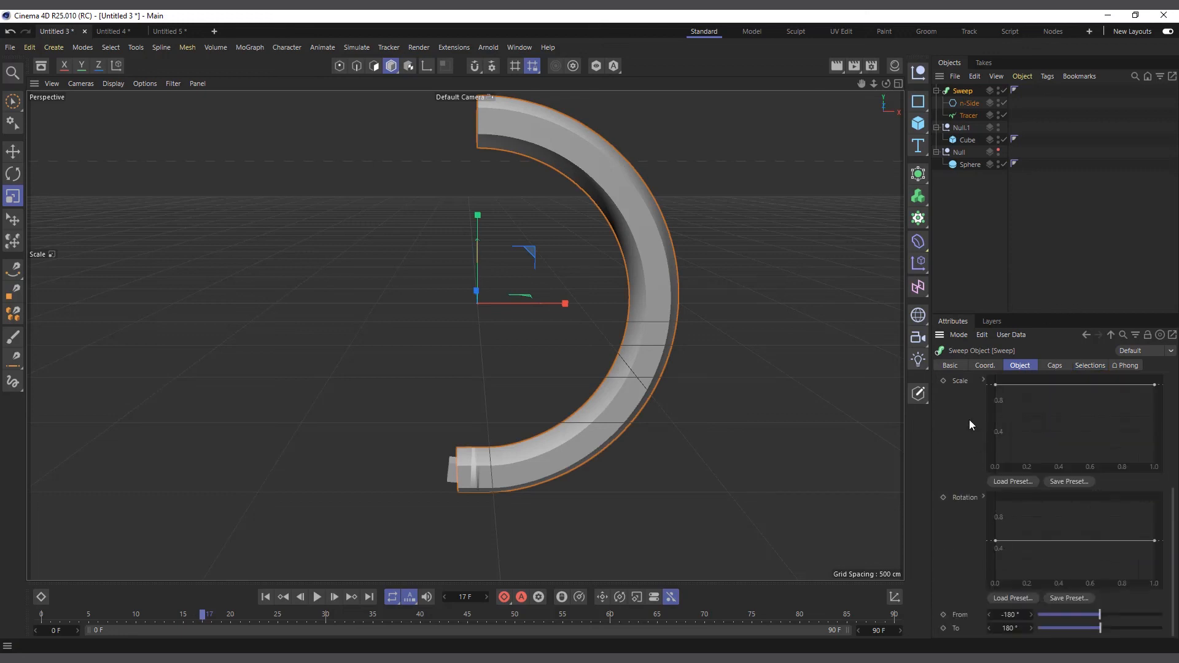
left_click_drag(993, 388, 952, 473)
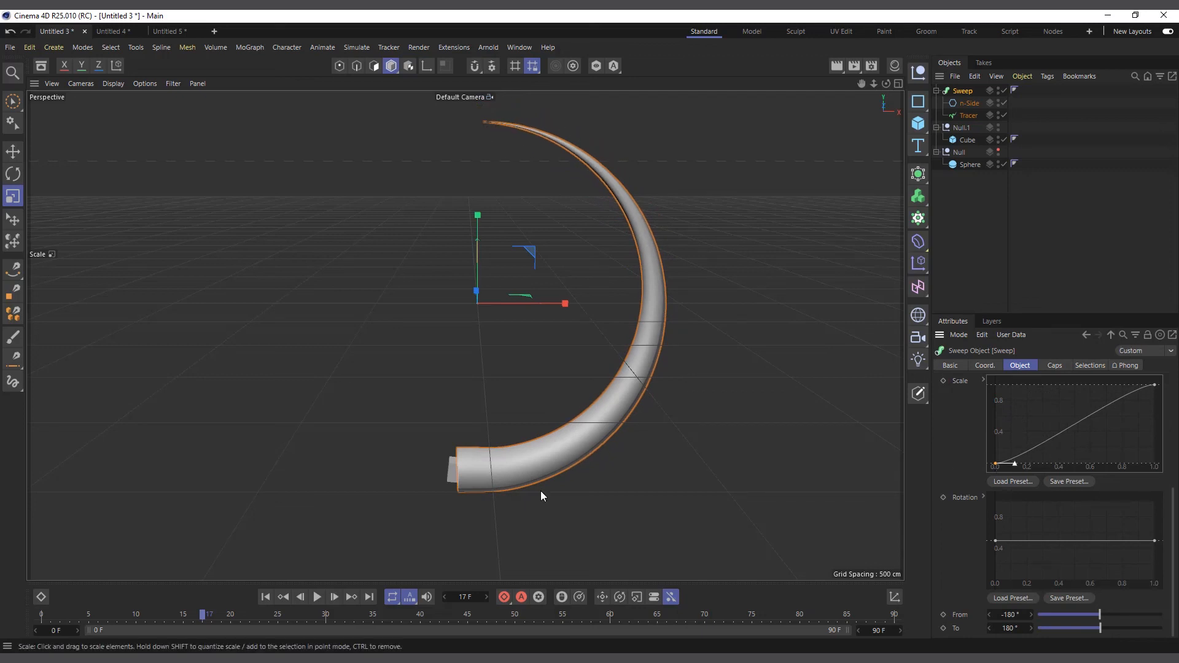
Compare the tapered sweep with the Tracer's Reverse Sequence off and on, leave it on and play the animation
left_click(971, 116)
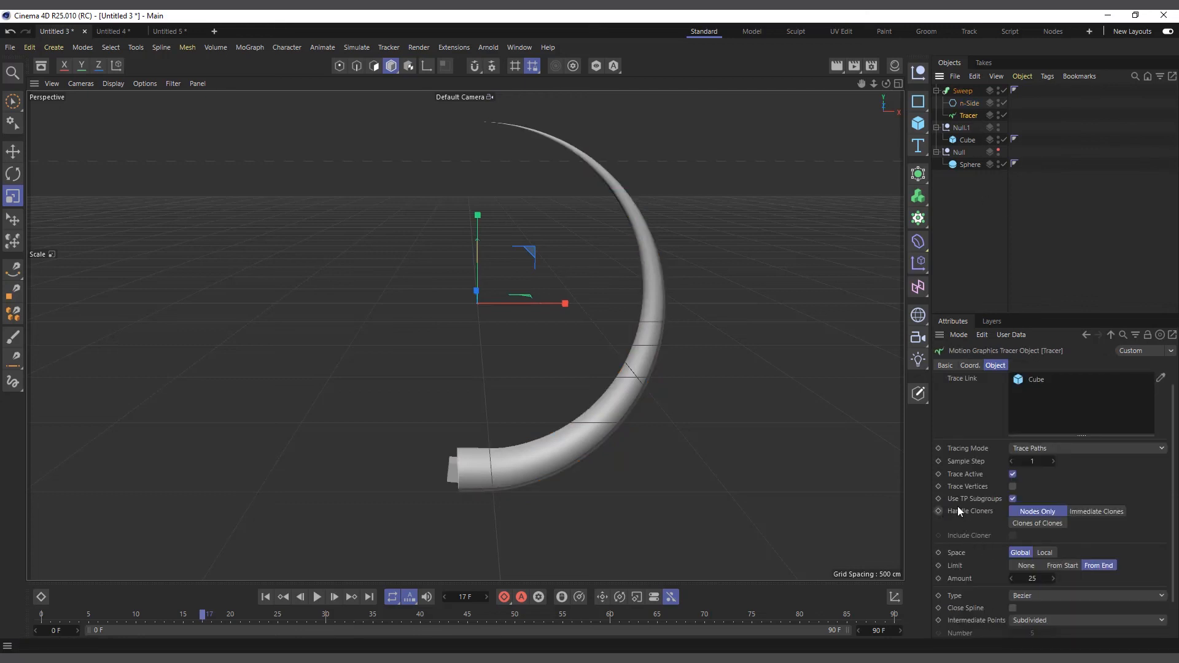
scroll(960, 511, "down", 2)
left_click(1012, 632)
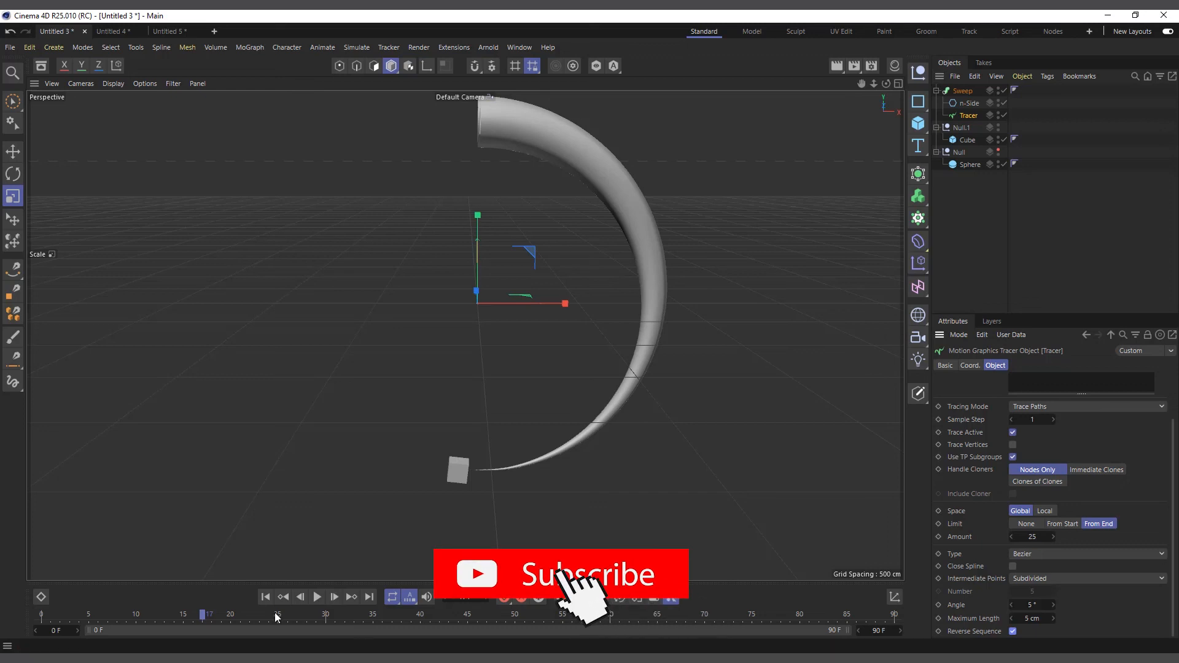
left_click(1012, 632)
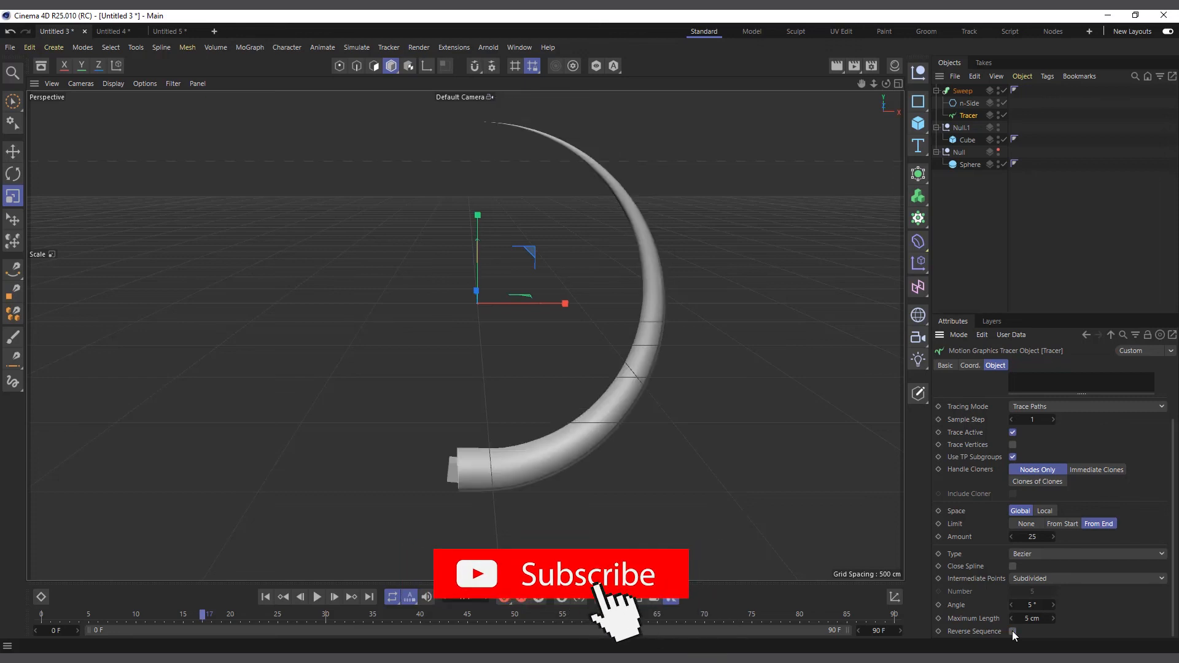
left_click(1013, 632)
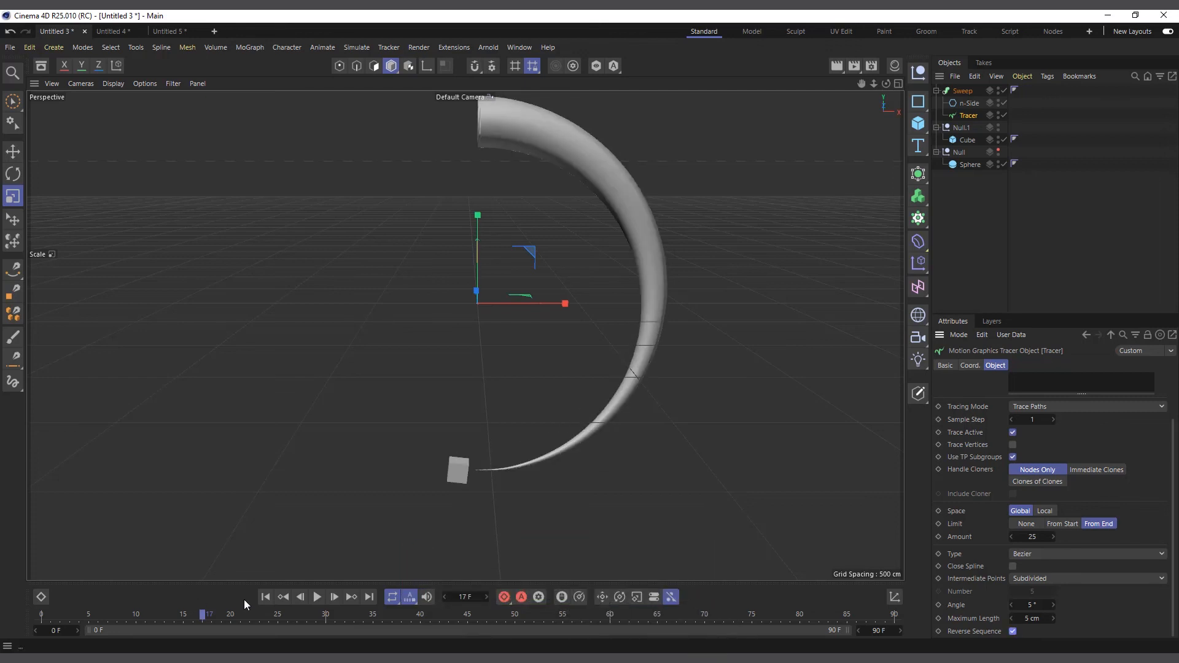
left_click(317, 596)
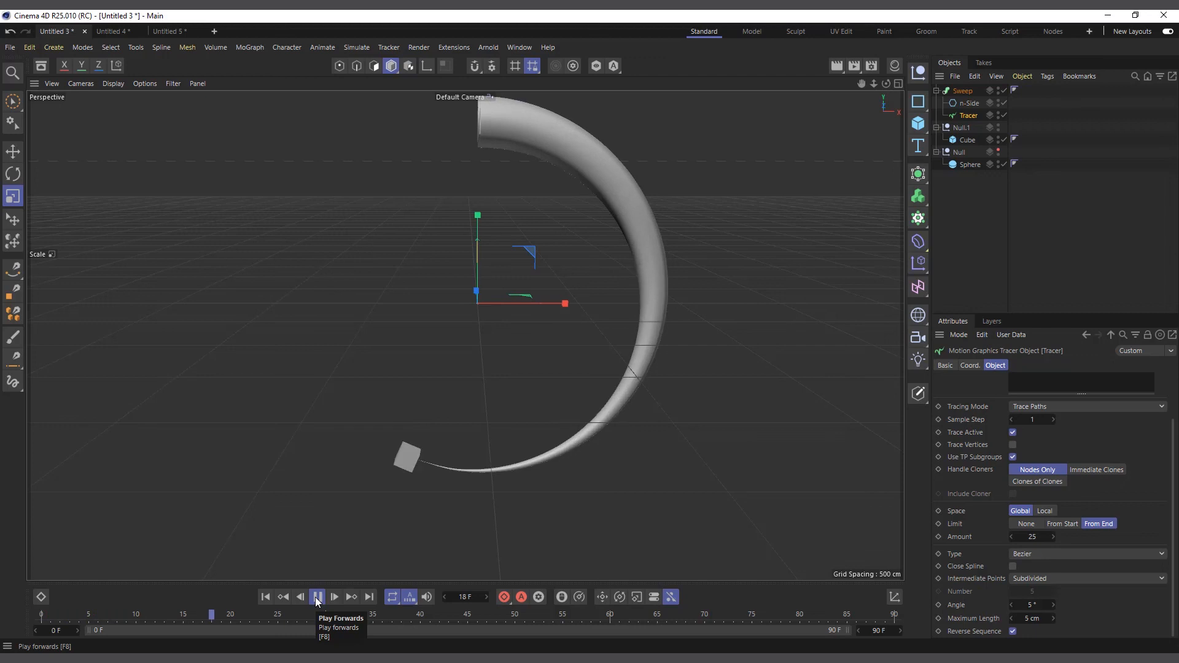
left_click(317, 597)
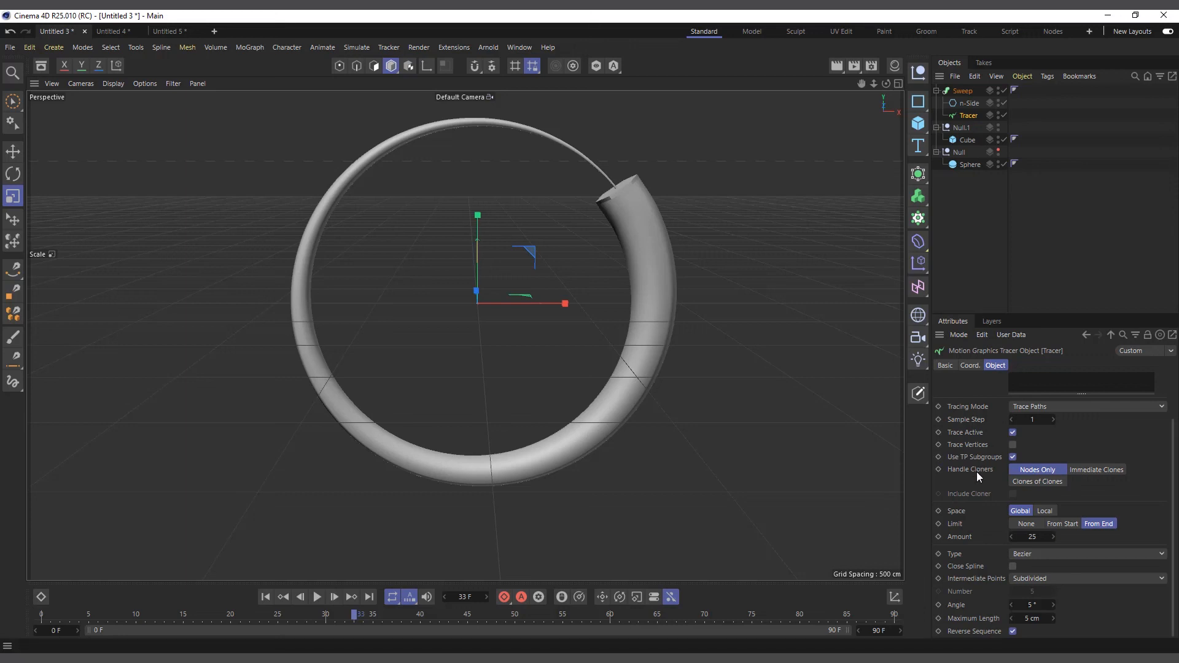
scroll(985, 506, "up", 2)
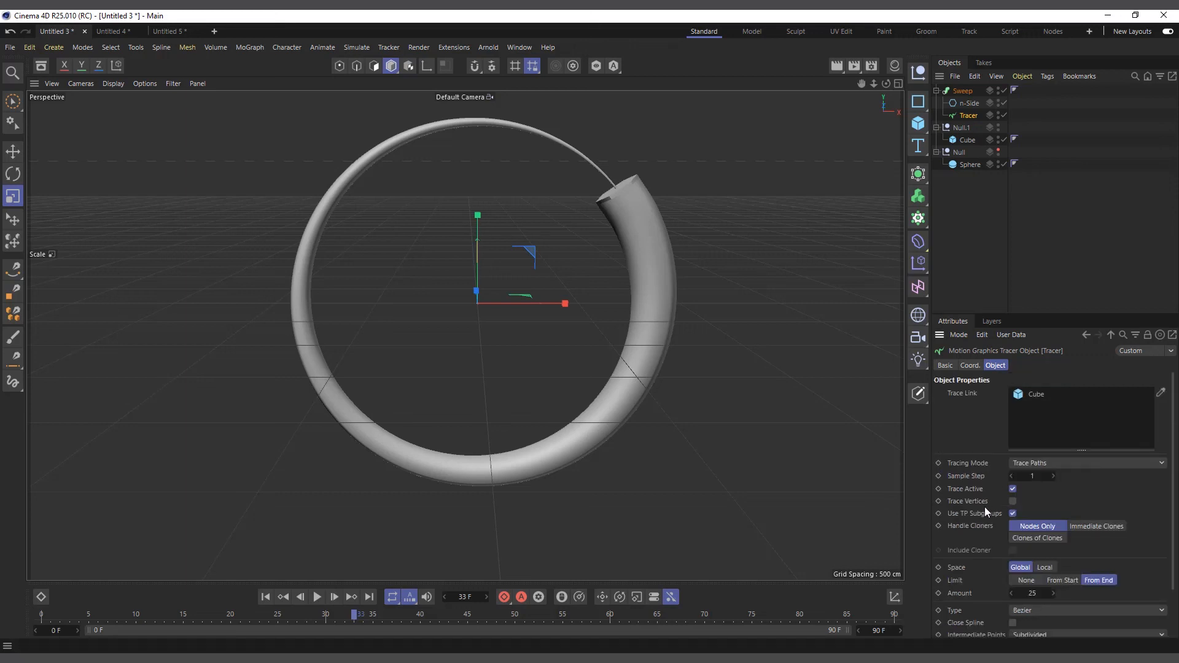